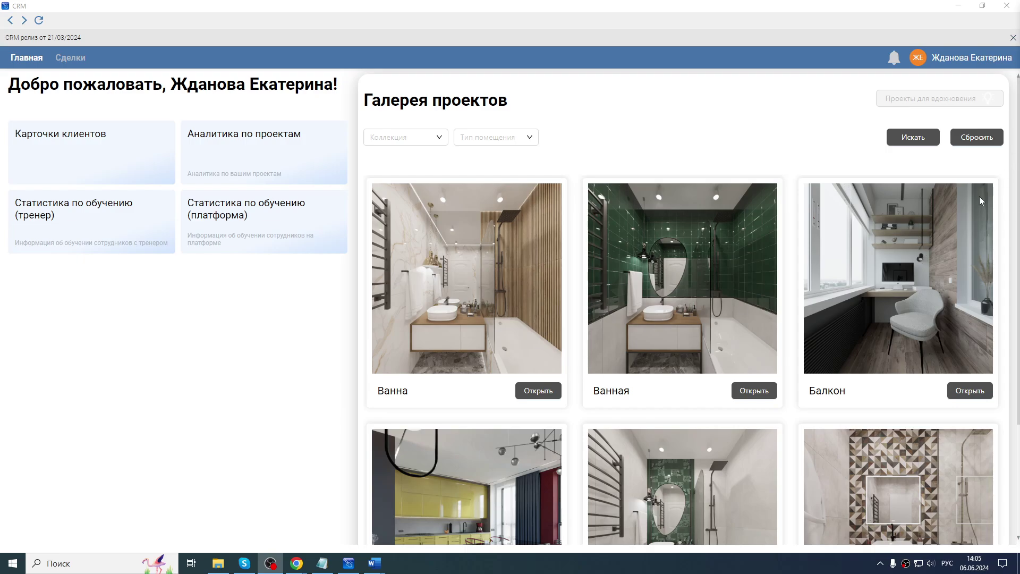
Preview the Ванна project: tilt its panorama, page through its materials and view the QR code
scroll(835, 290, down, 3)
scroll(833, 413, up, 3)
click(538, 391)
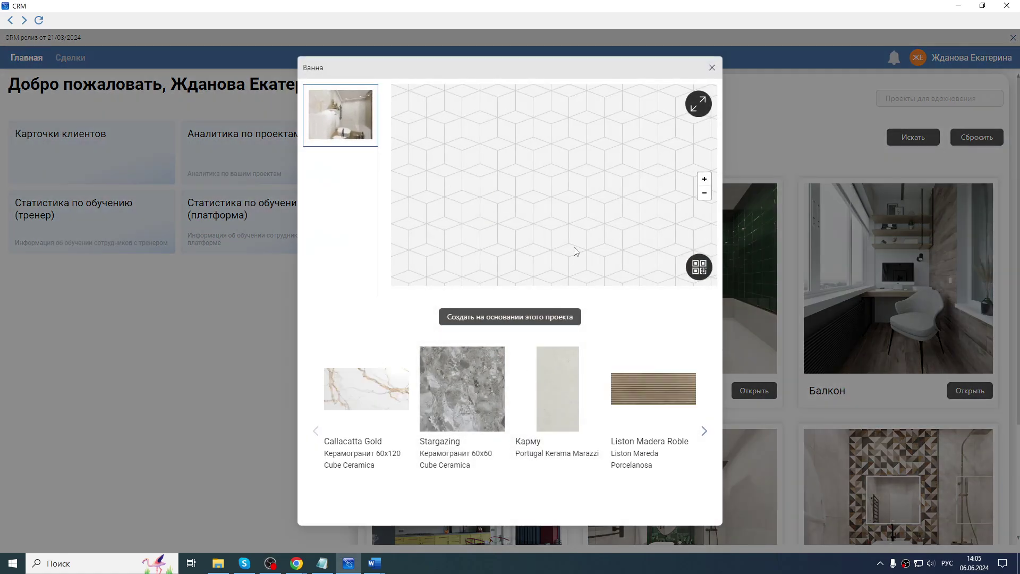
drag(616, 261, 560, 196)
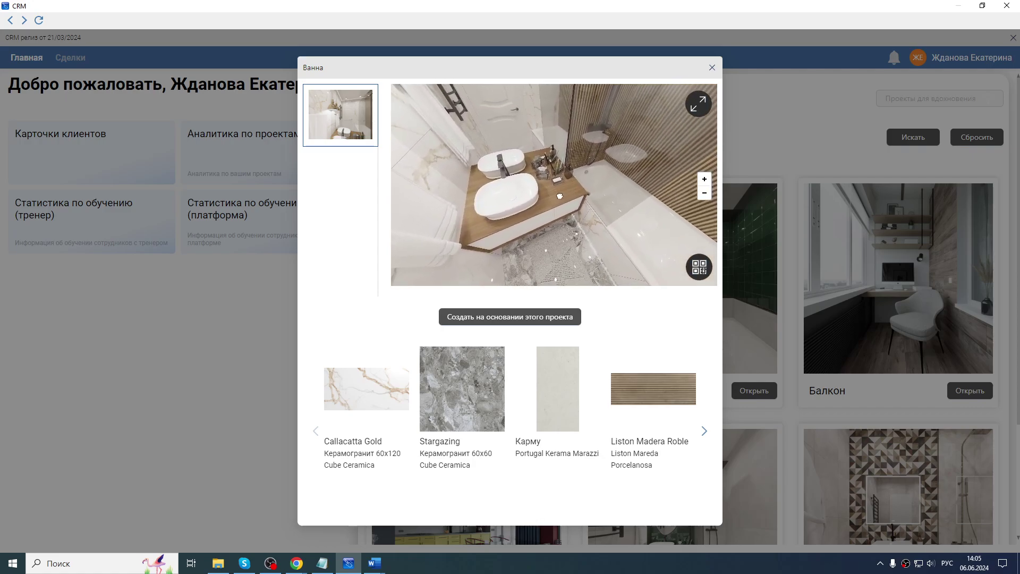
click(704, 431)
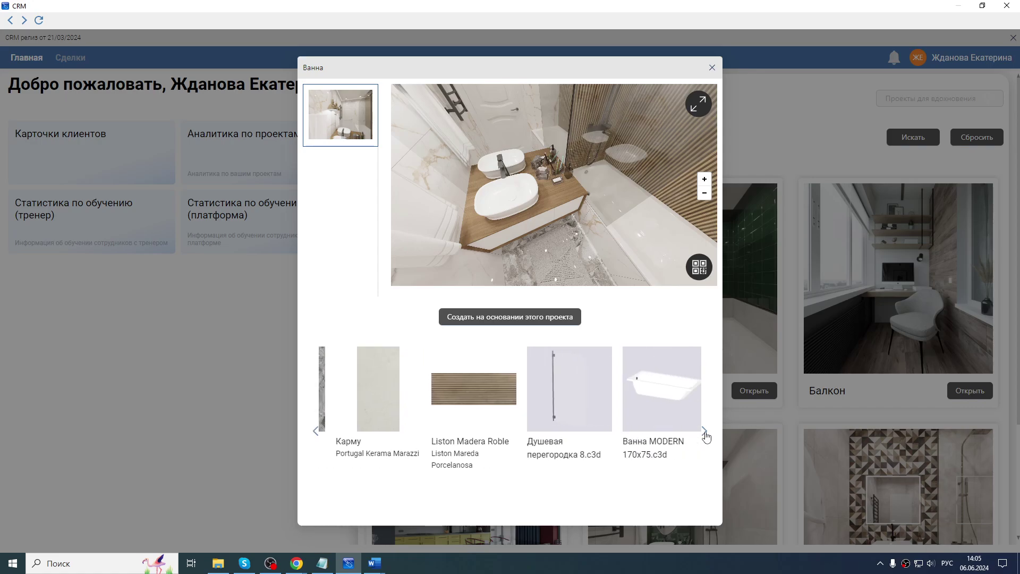
click(705, 430)
click(704, 431)
click(704, 430)
click(705, 431)
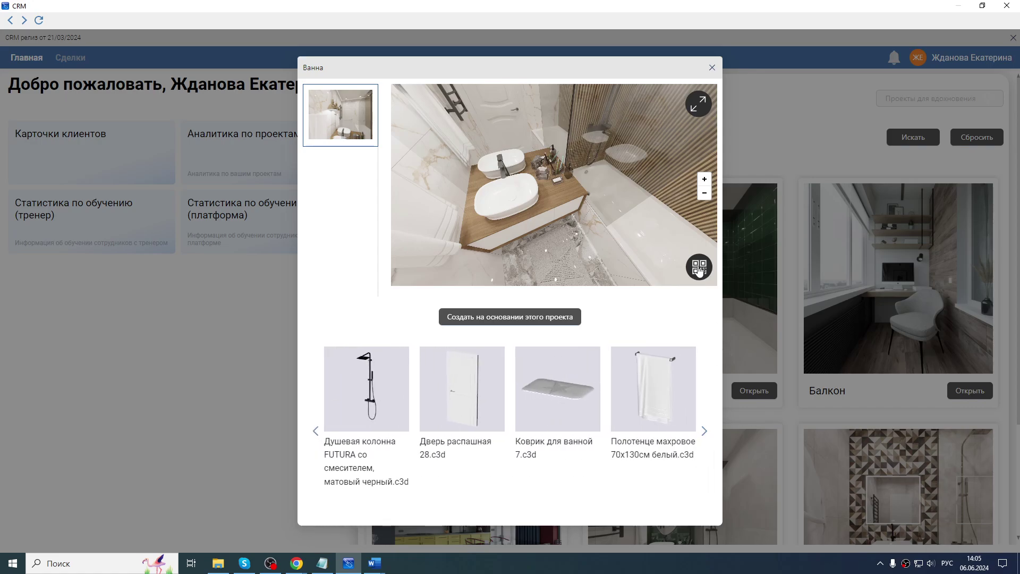
click(699, 267)
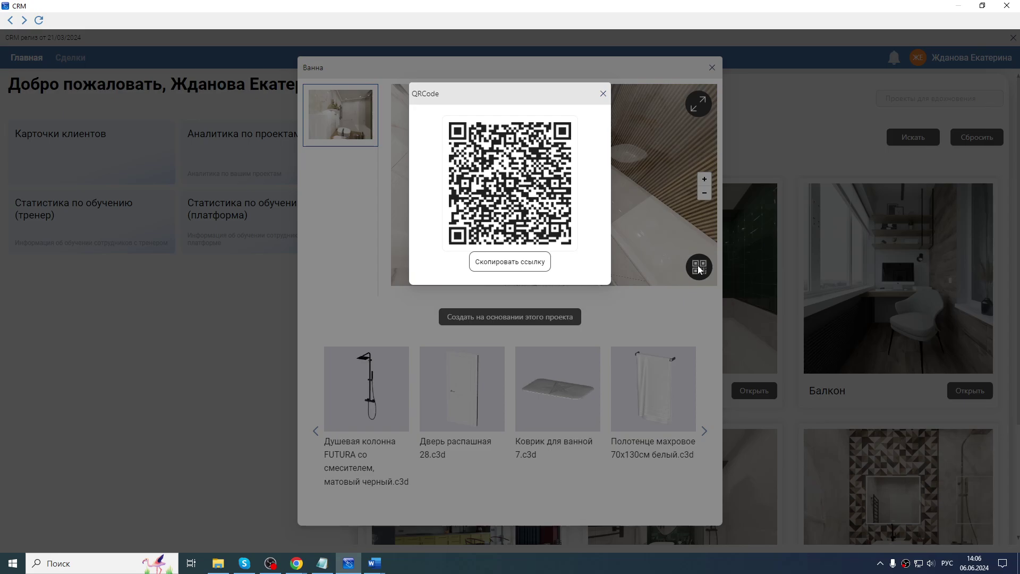
click(603, 95)
click(712, 69)
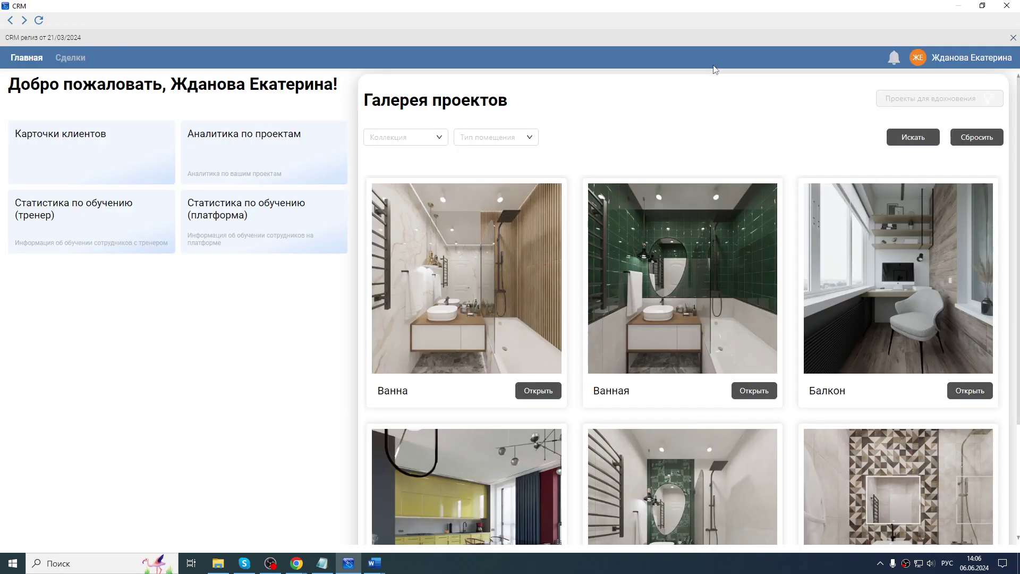
Look around the panoramas of the green-tiled Ванная, Балкон and lower Ванная projects
click(754, 394)
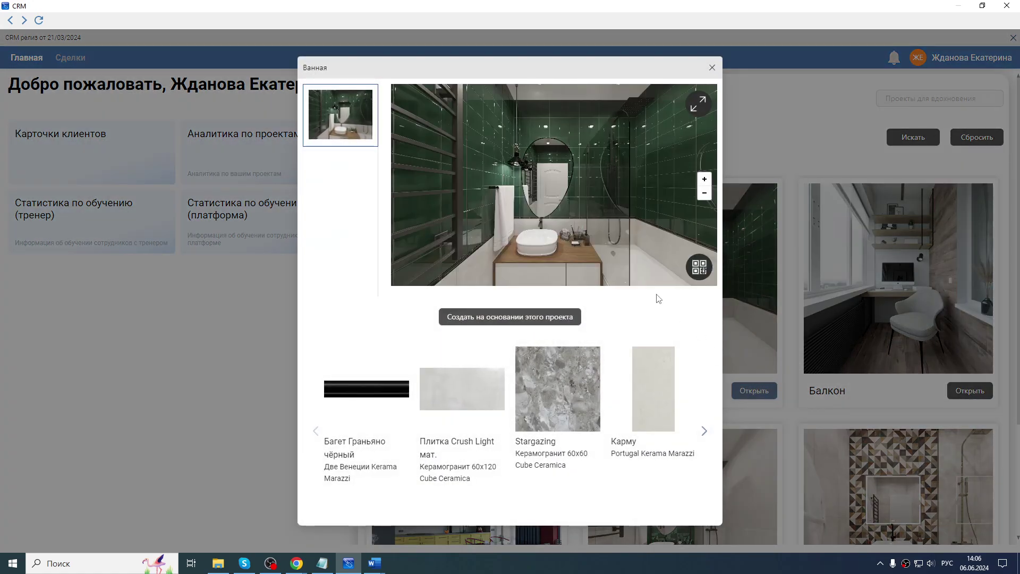
drag(597, 257, 590, 229)
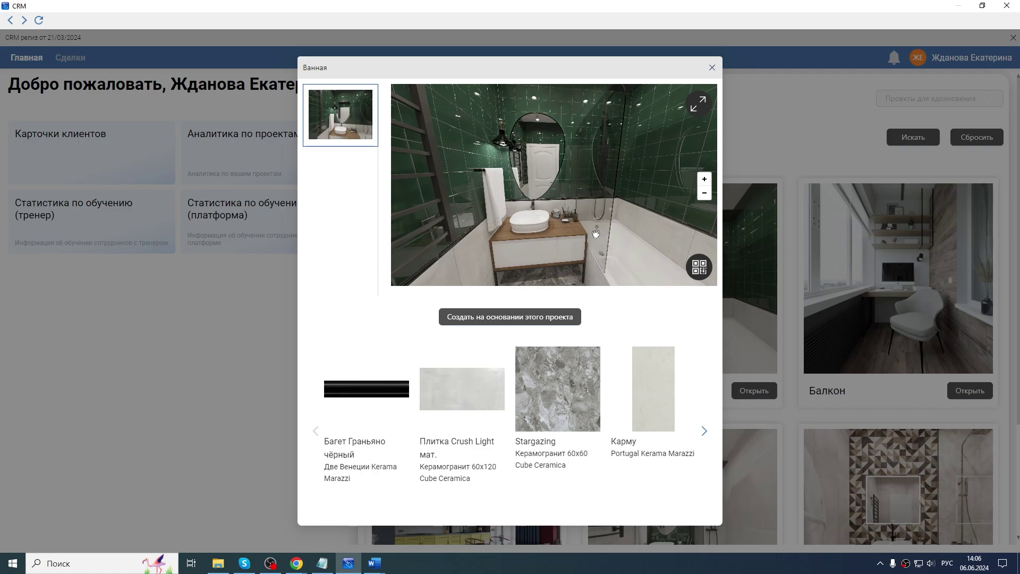
click(712, 68)
scroll(943, 412, down, 2)
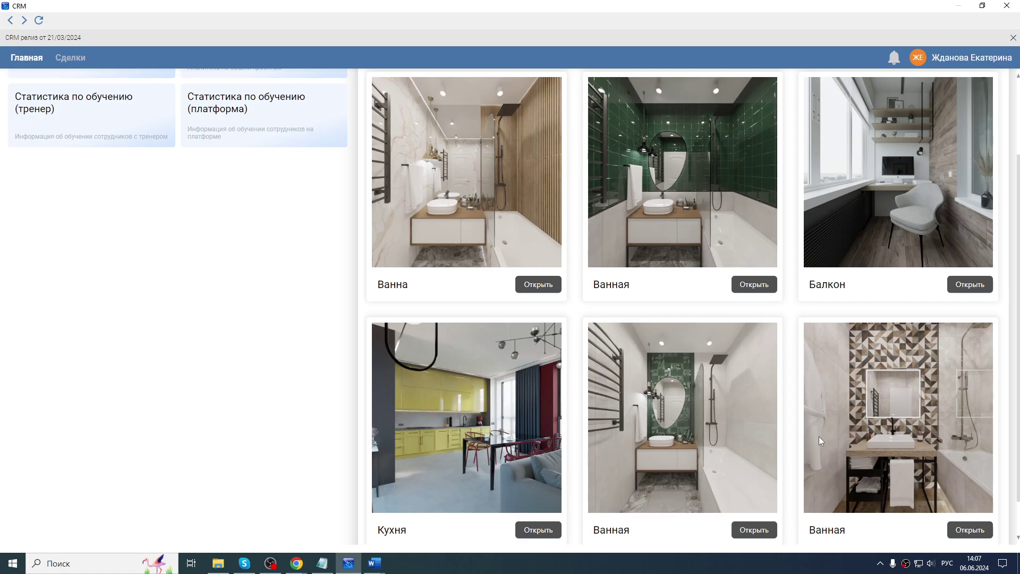
click(965, 289)
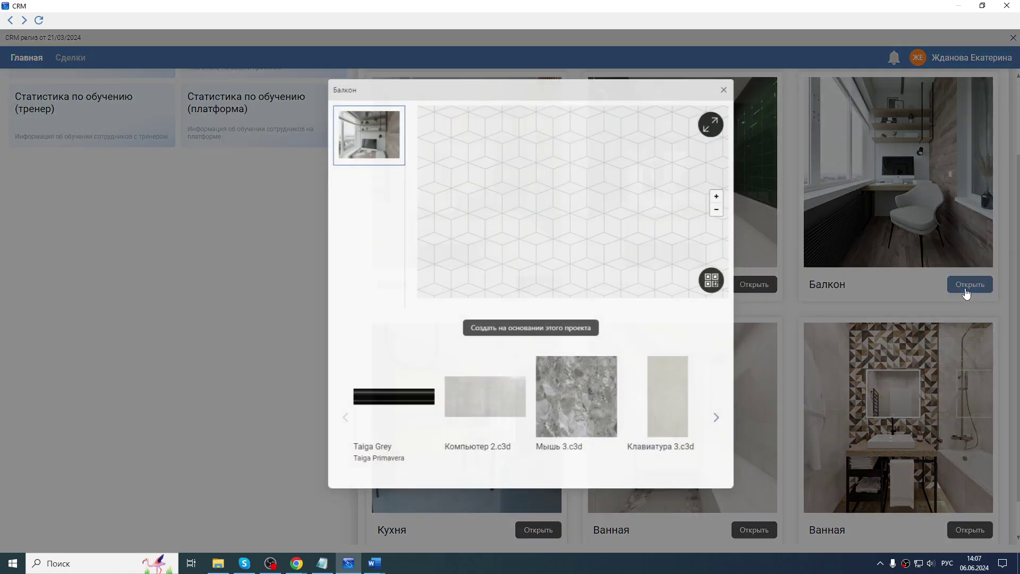
drag(589, 269, 595, 249)
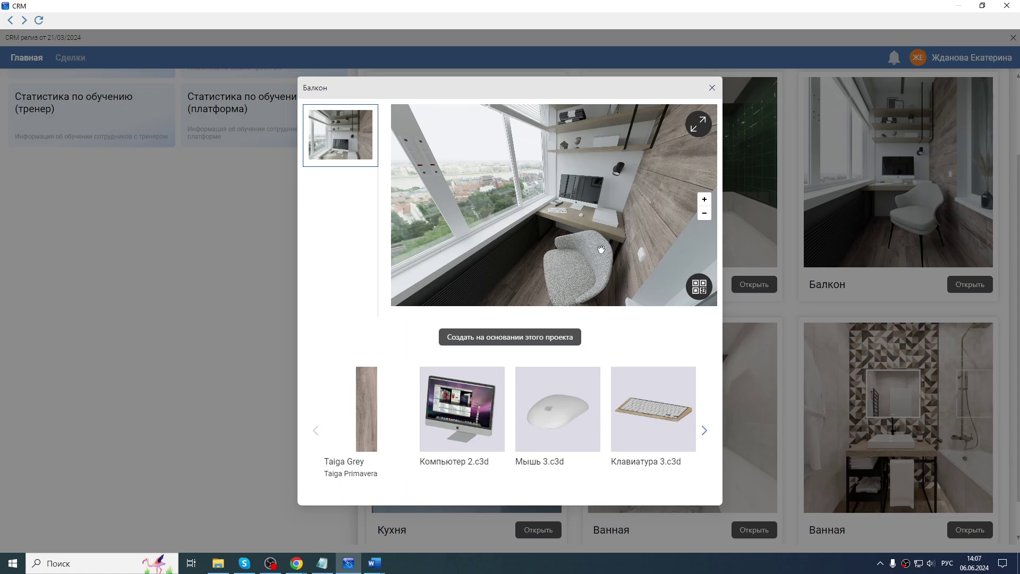
drag(601, 249, 569, 241)
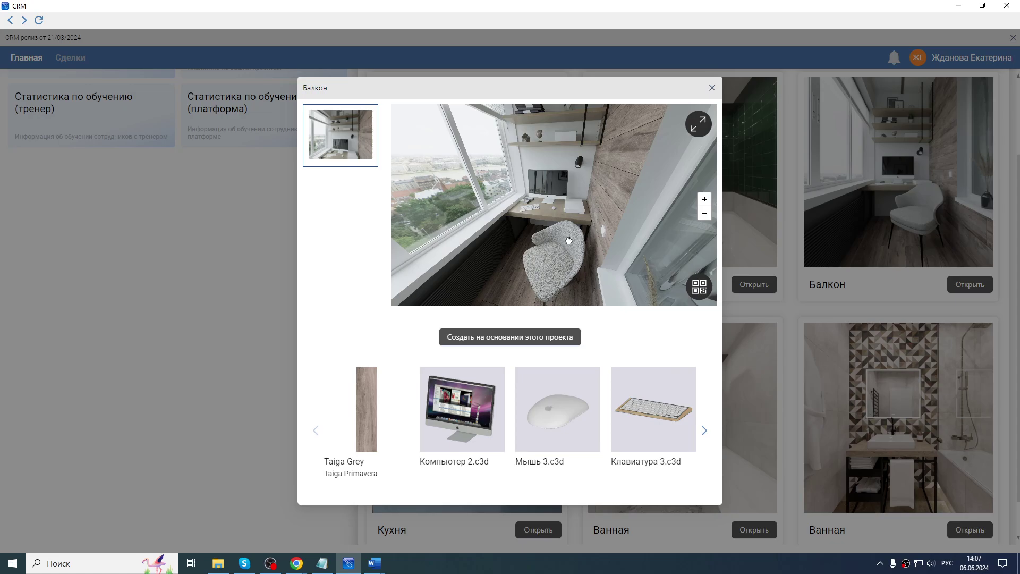
click(712, 89)
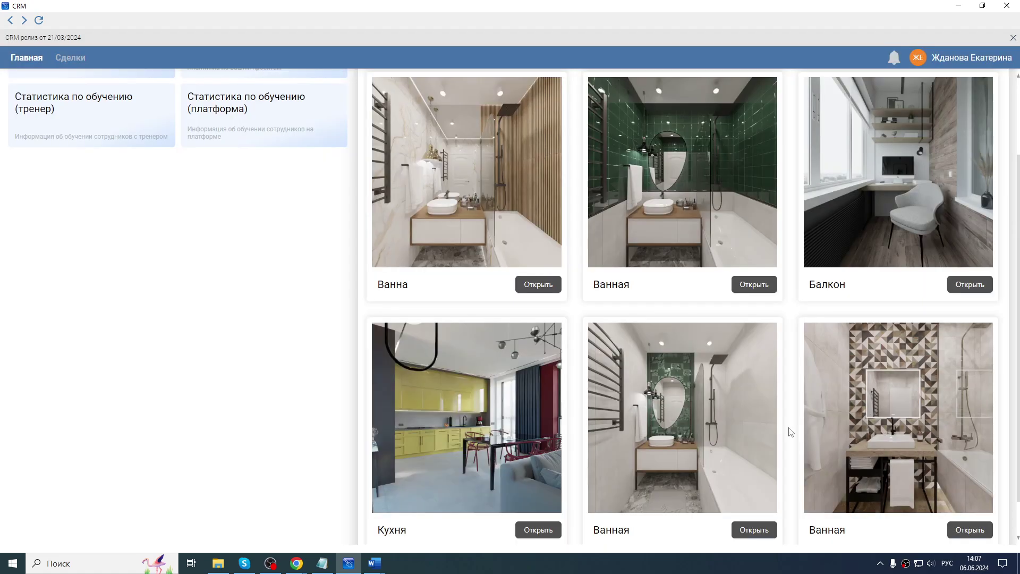
click(757, 530)
drag(622, 258, 629, 201)
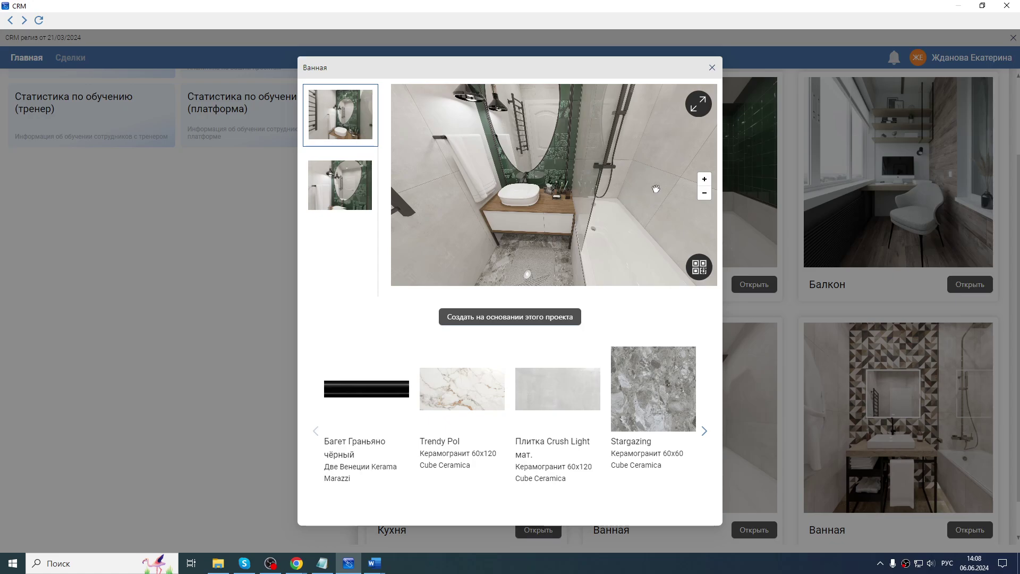
click(711, 68)
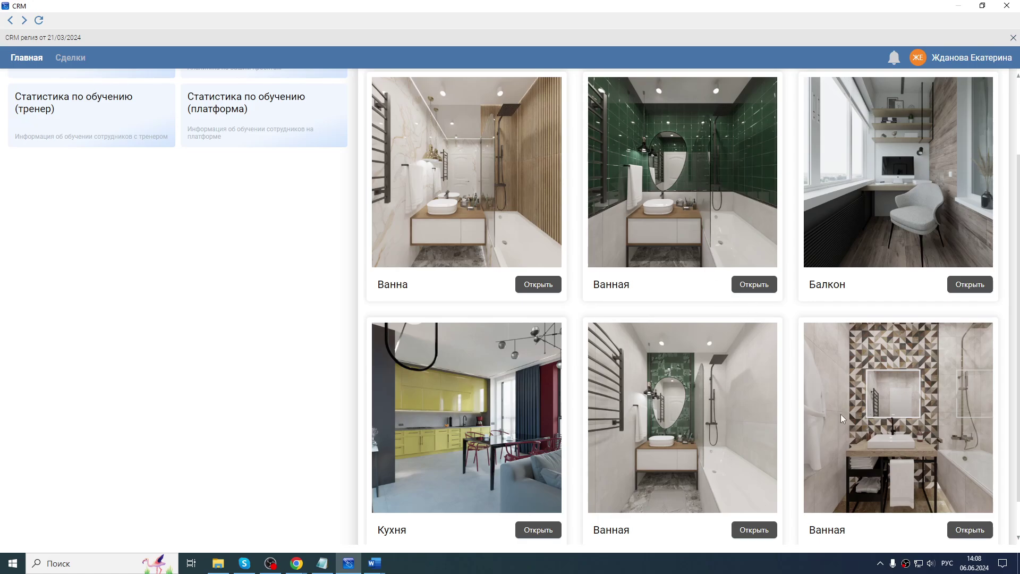
Reopen the Ванна preview and start a new project based on it
scroll(841, 413, down, 1)
scroll(843, 418, up, 3)
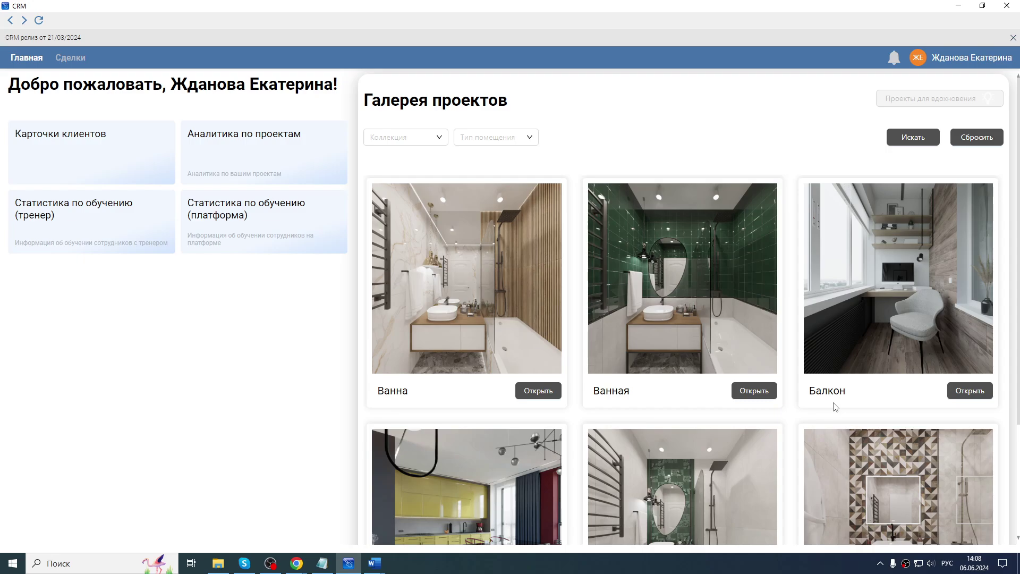
scroll(795, 415, down, 1)
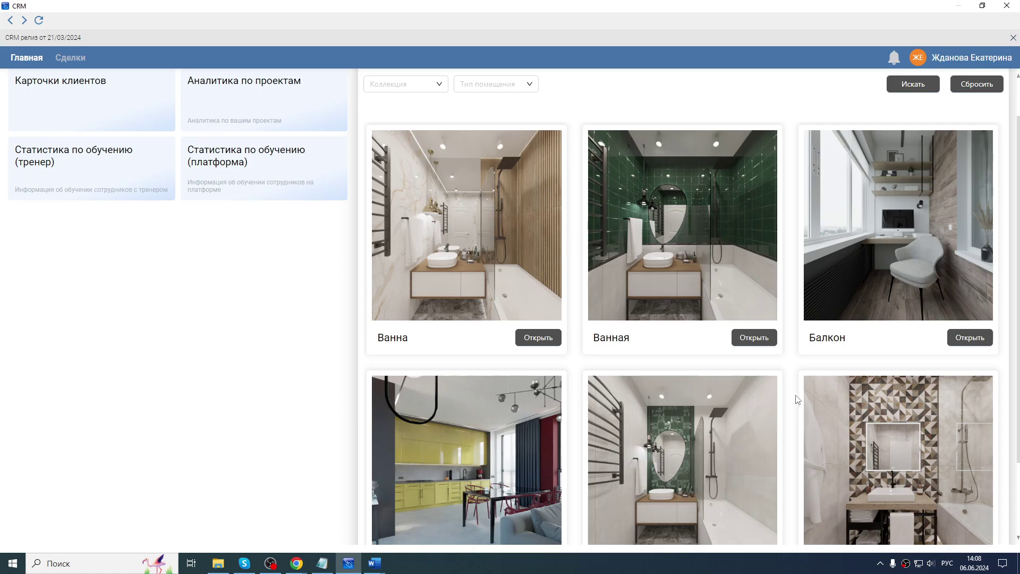
scroll(804, 378, down, 1)
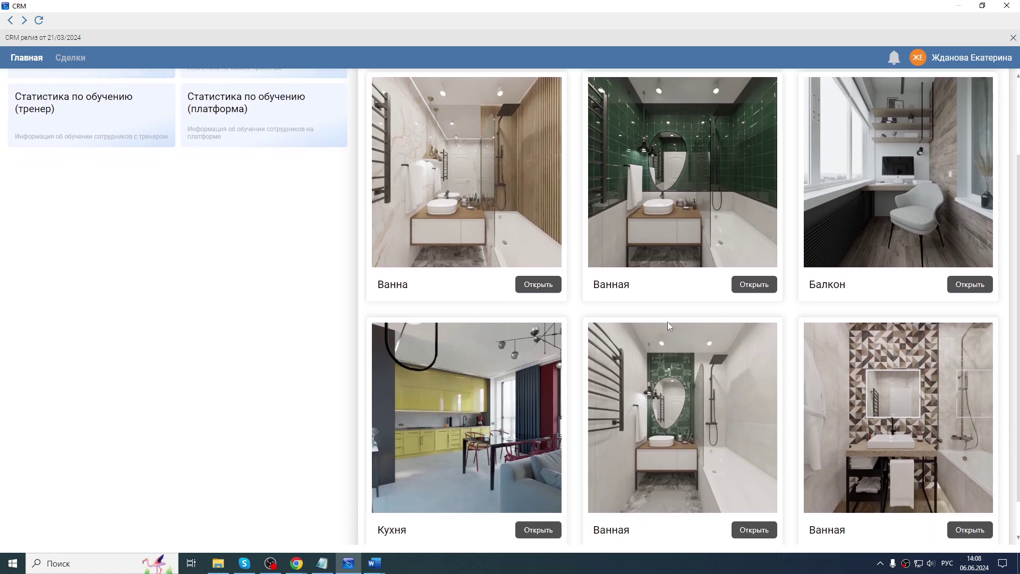
click(540, 286)
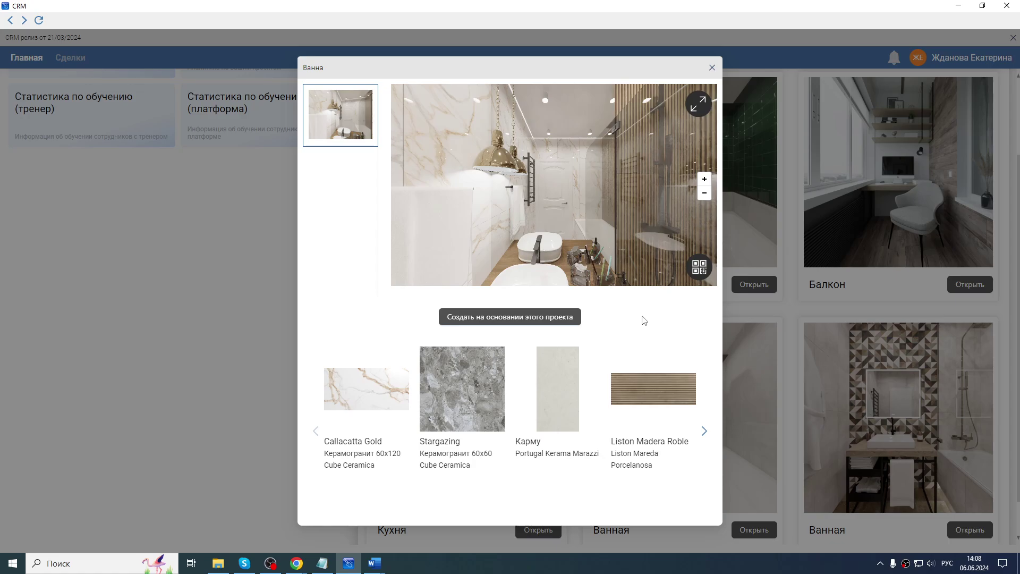
mouse_move(636, 247)
mouse_down()
mouse_move(629, 206)
mouse_move(635, 233)
mouse_up()
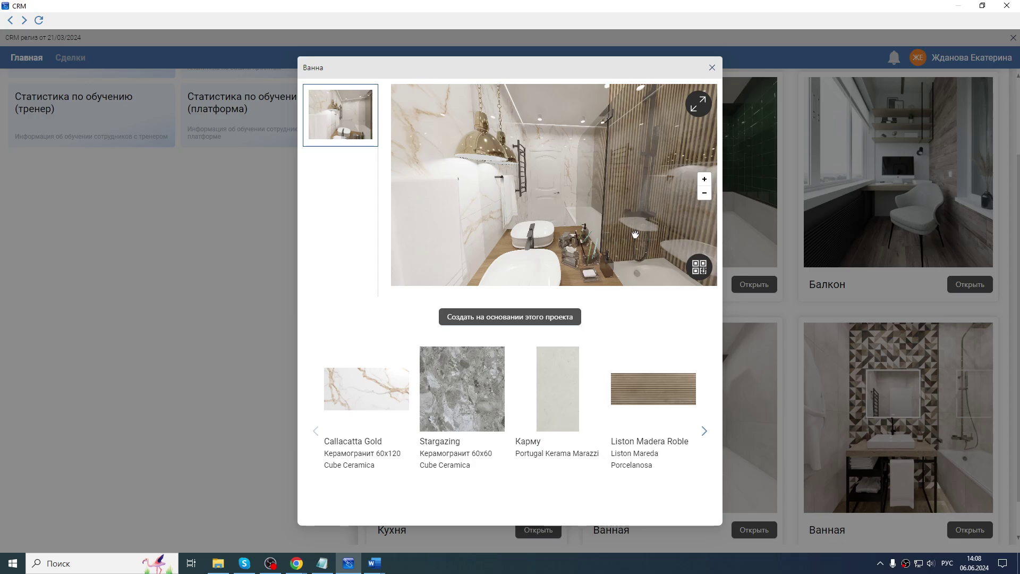
click(555, 325)
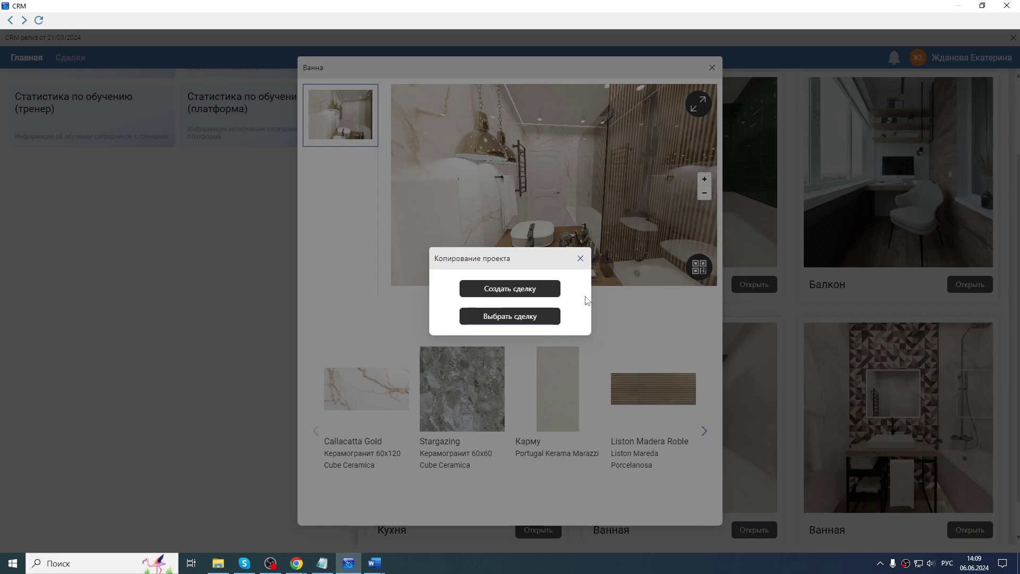
Choose to create a new deal for the copied Ванна project
click(538, 293)
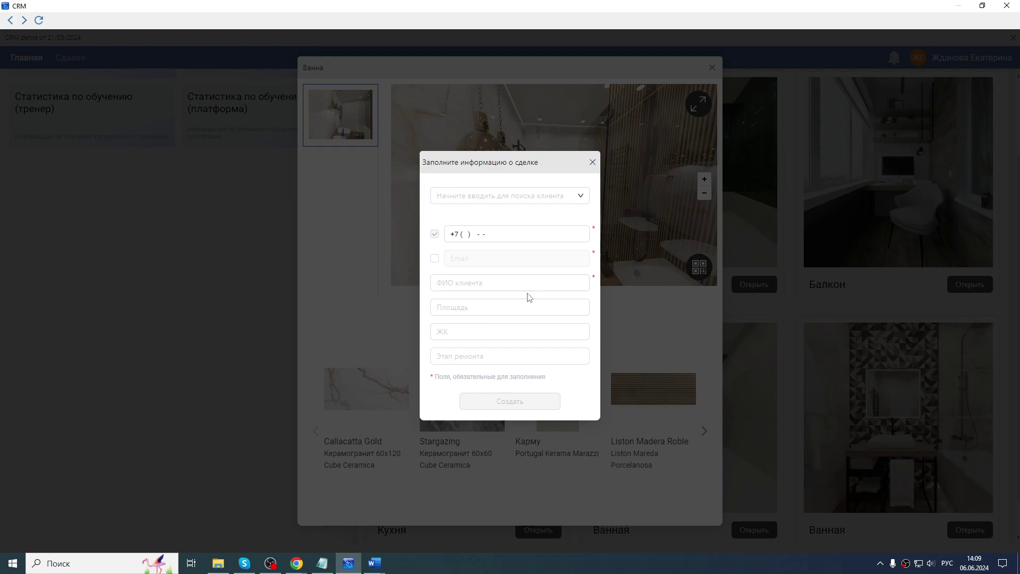
Enter the client's phone number and first name, then create the deal
click(462, 239)
text(89)
key(BackSpace)
key(BackSpace)
click(481, 288)
text(Юлия)
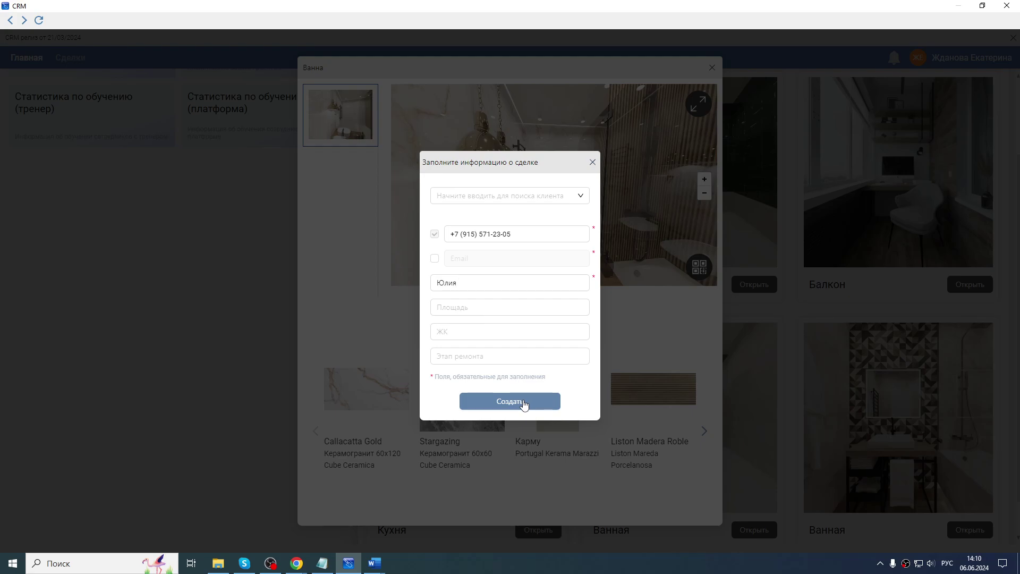
click(524, 405)
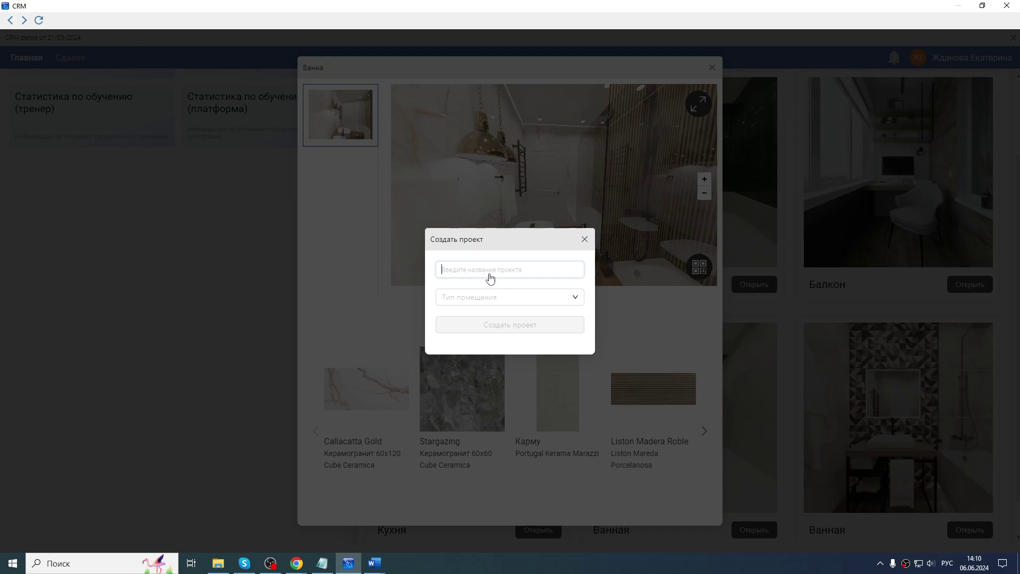
Create a project named 'Ванна' with room type Ванная комната
text(Ванна)
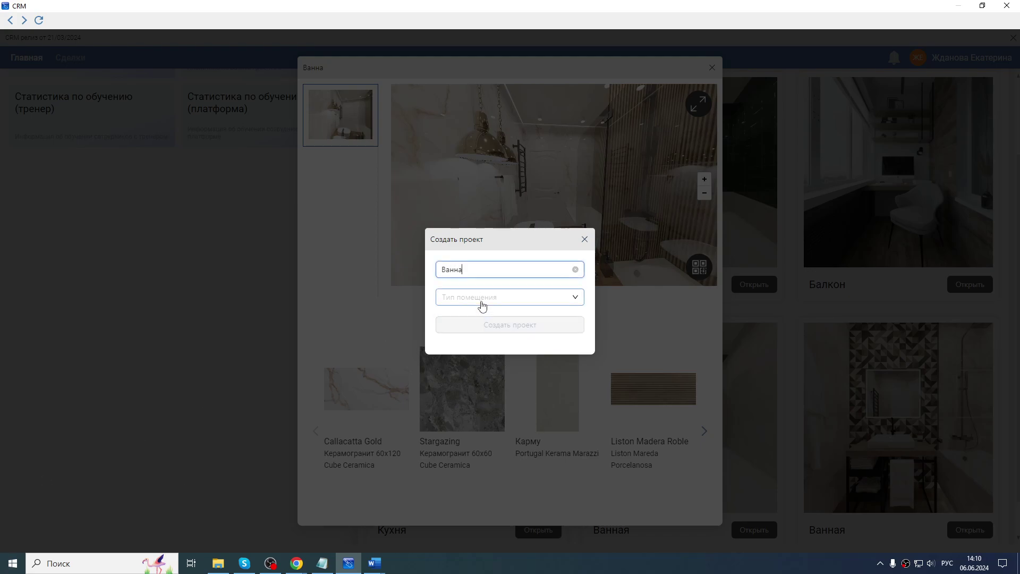
click(481, 300)
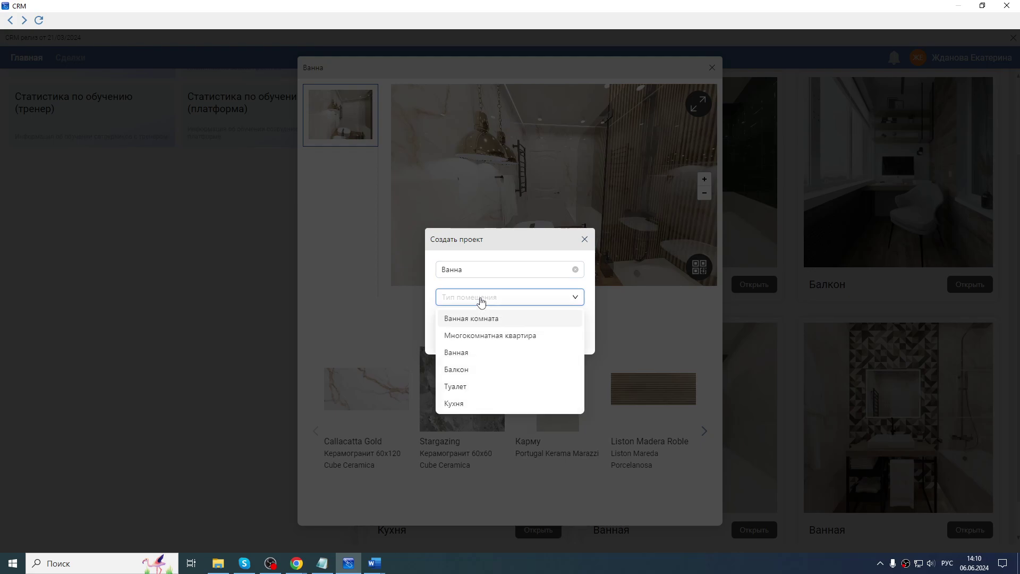
click(499, 320)
click(543, 331)
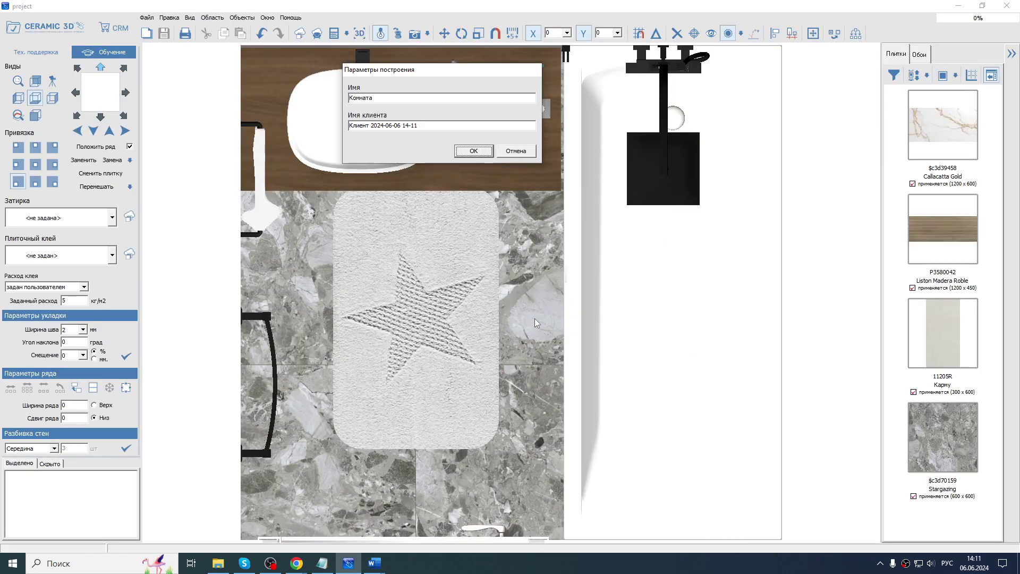
Confirm the Комната build settings, then delete the white towel beside the marble wall
click(483, 152)
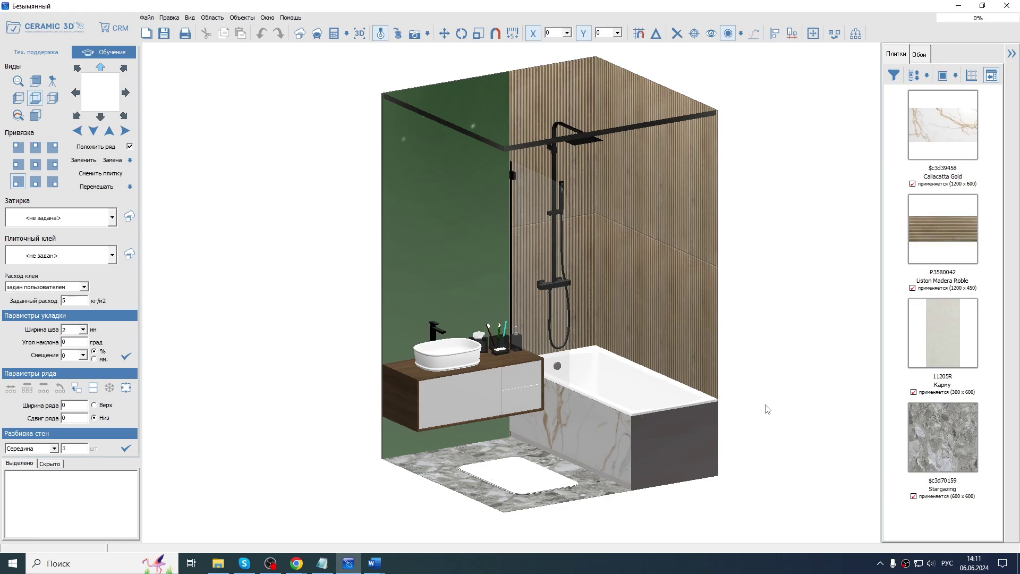
scroll(754, 404, down, 2)
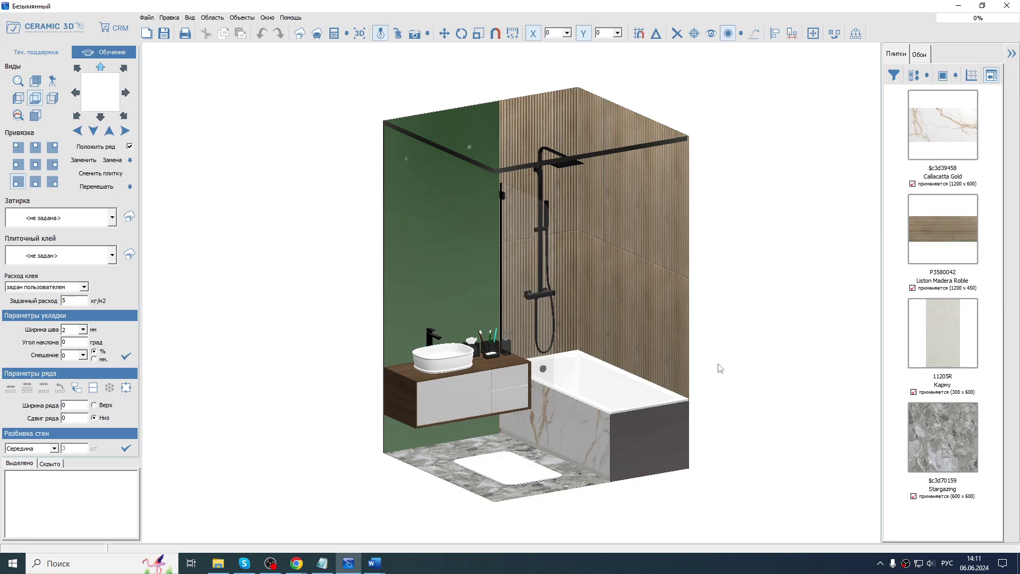
drag(708, 365, 611, 319)
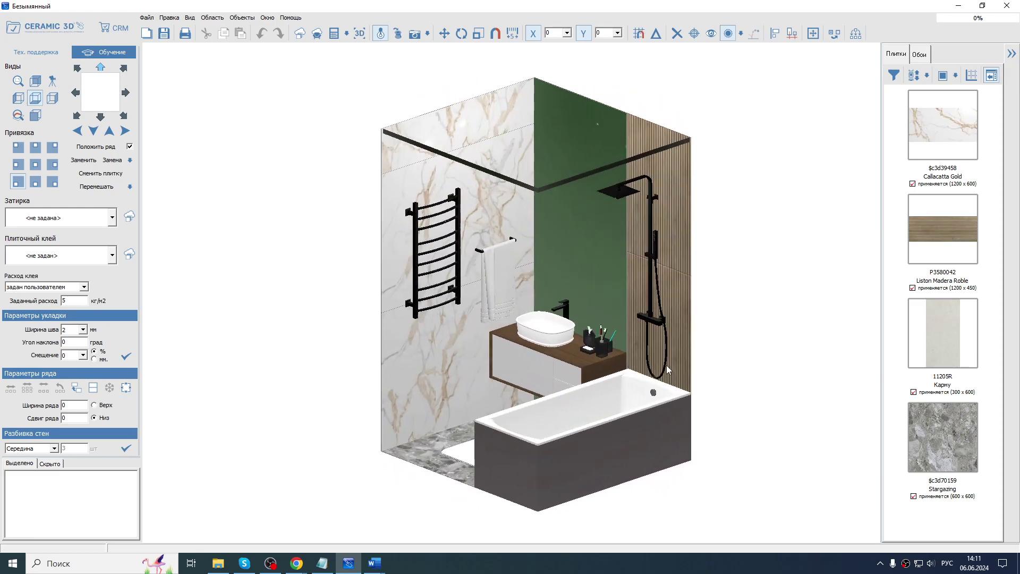
click(493, 270)
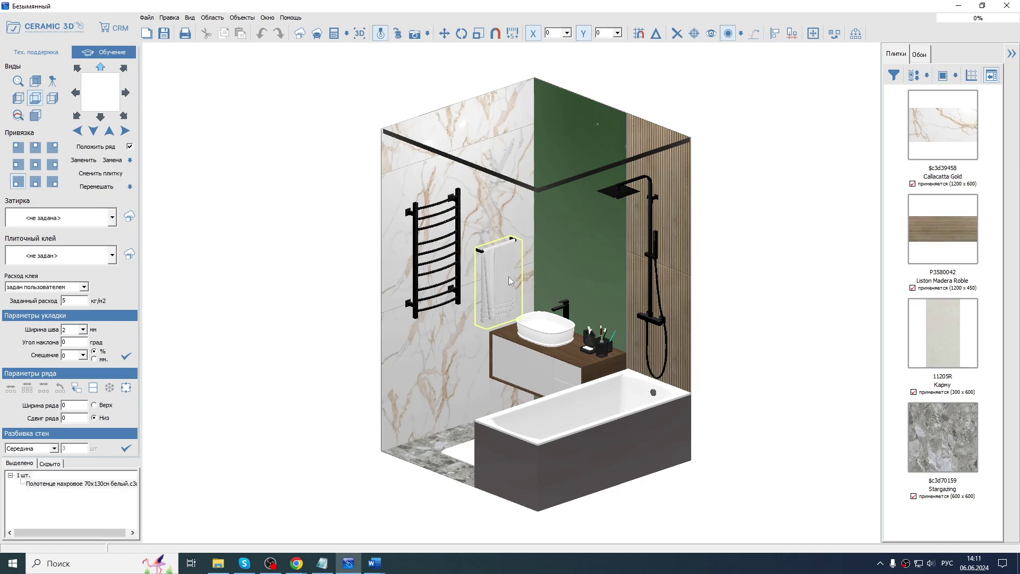
key(Delete)
drag(653, 396, 703, 399)
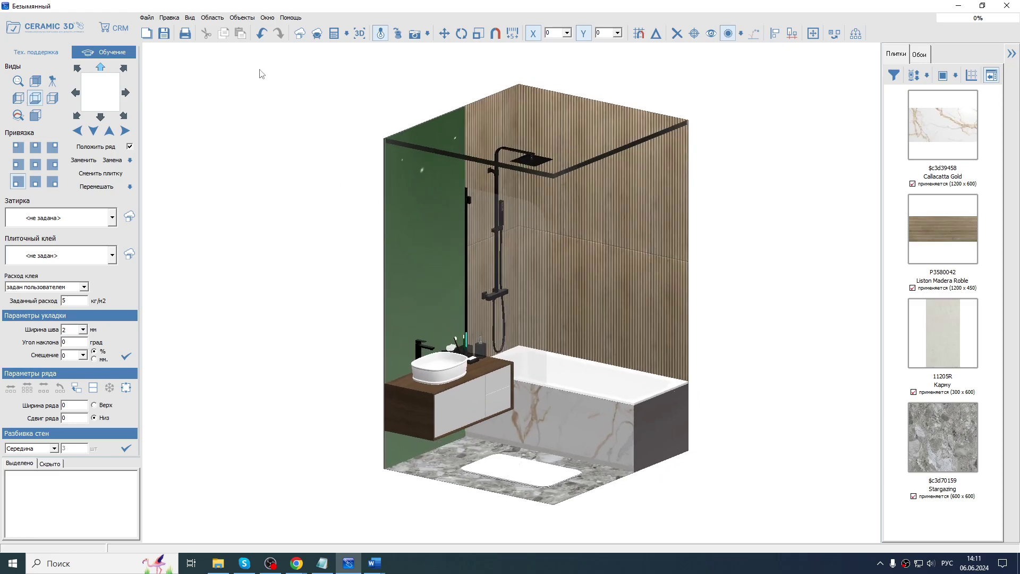
click(185, 33)
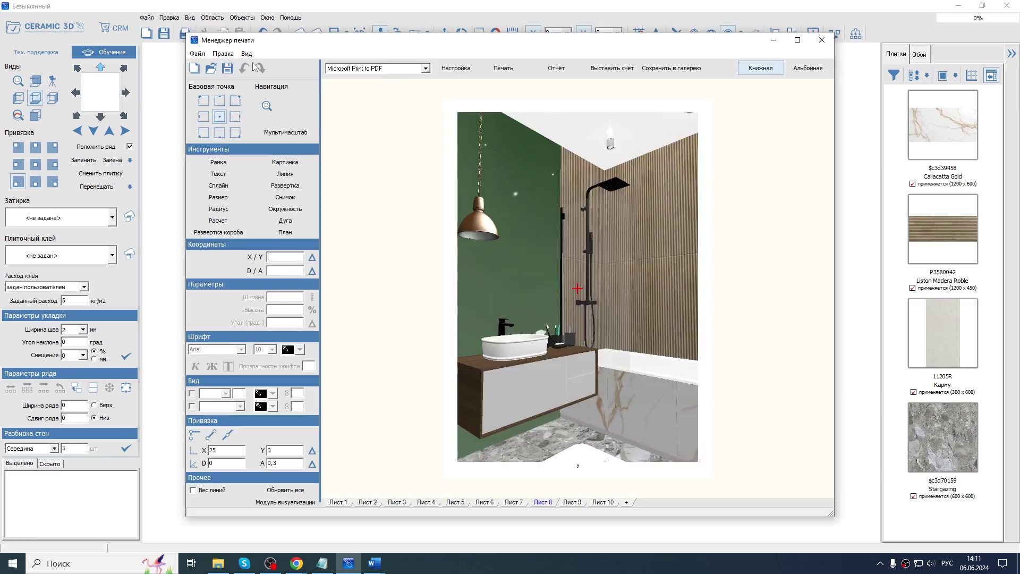
click(368, 502)
click(397, 502)
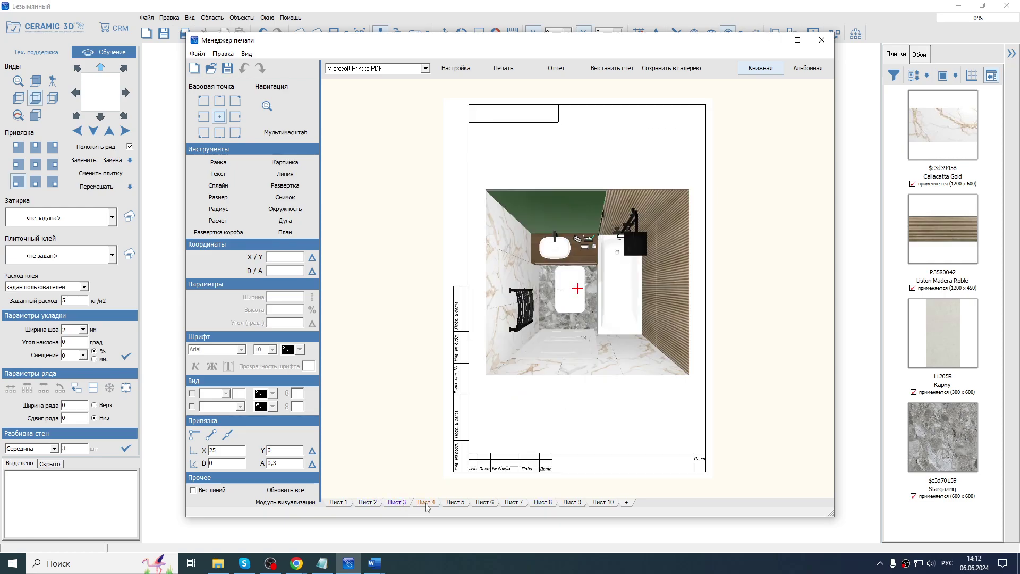
click(426, 502)
click(455, 502)
click(484, 502)
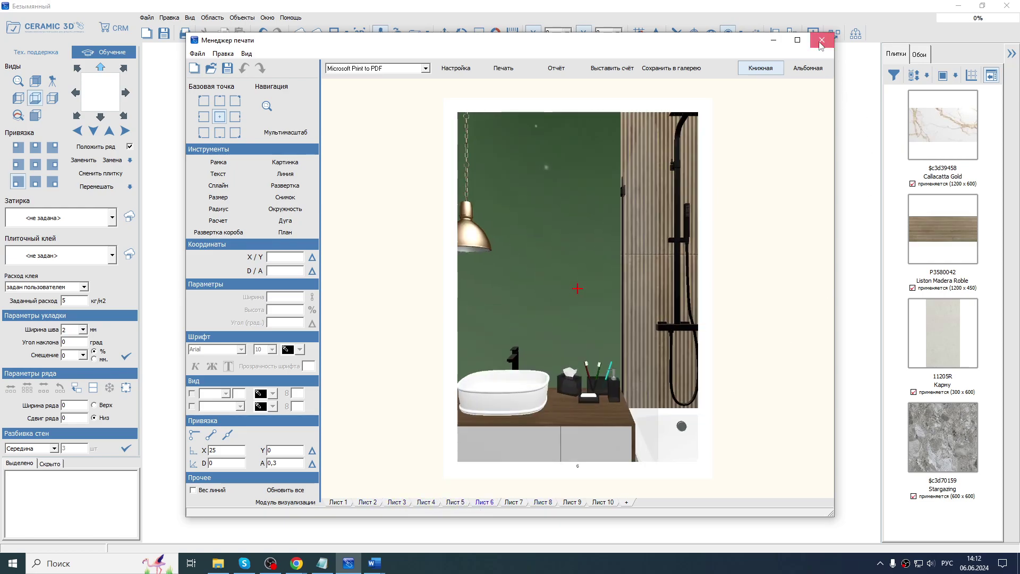
click(821, 40)
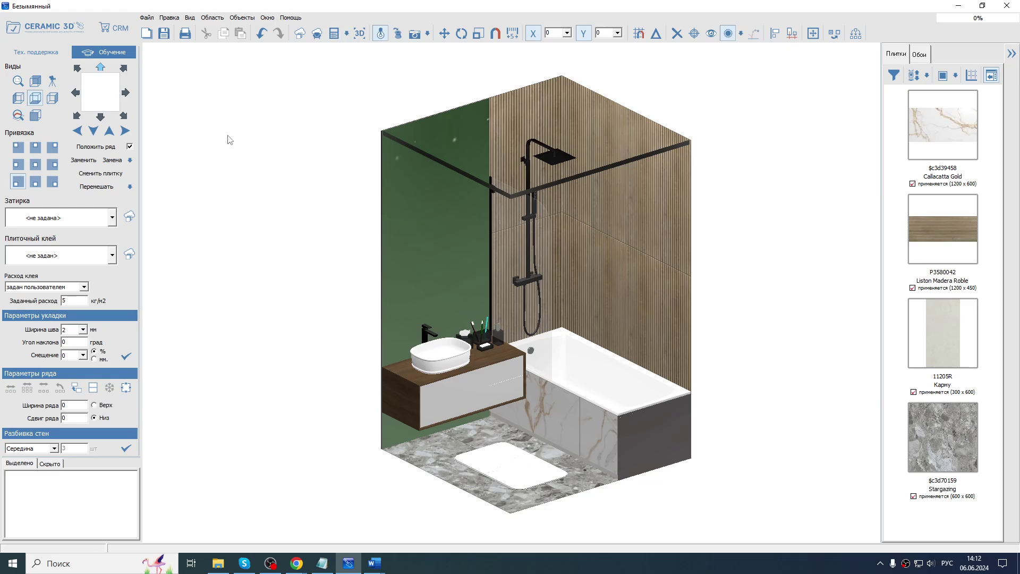
Save the bathroom to the deal and project gallery, then return to the CRM confirming the save
click(147, 18)
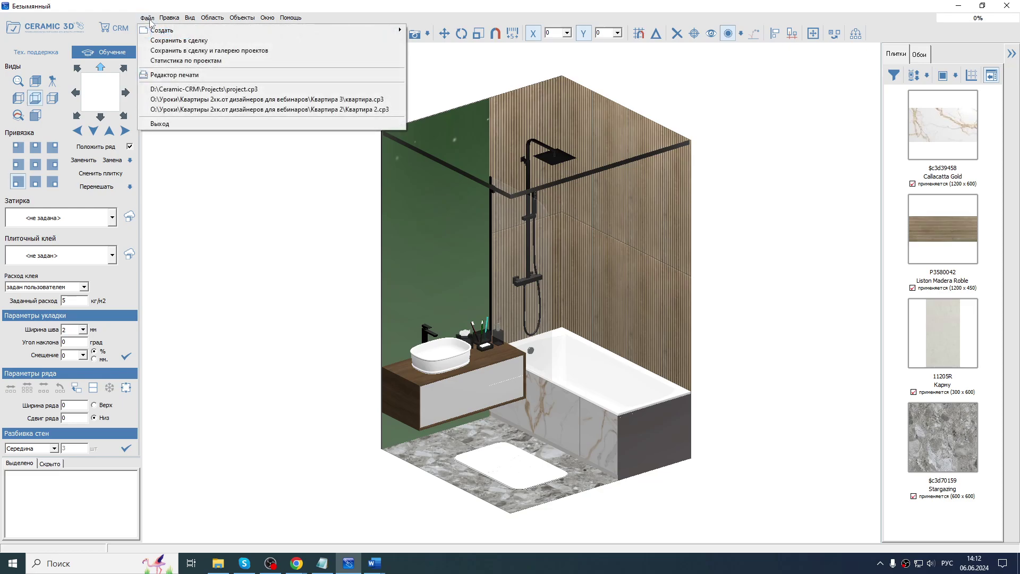
click(162, 51)
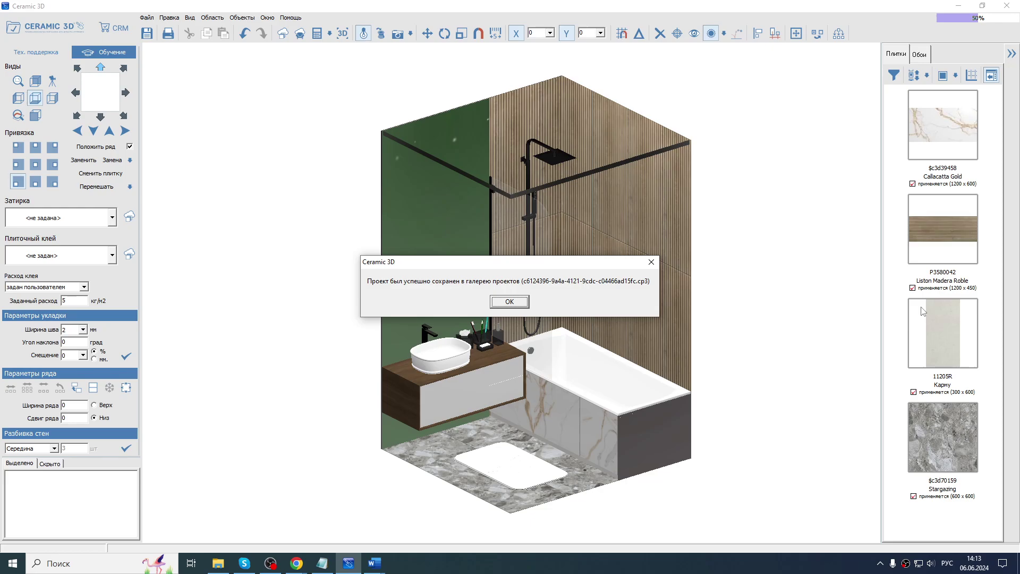
click(509, 301)
click(120, 35)
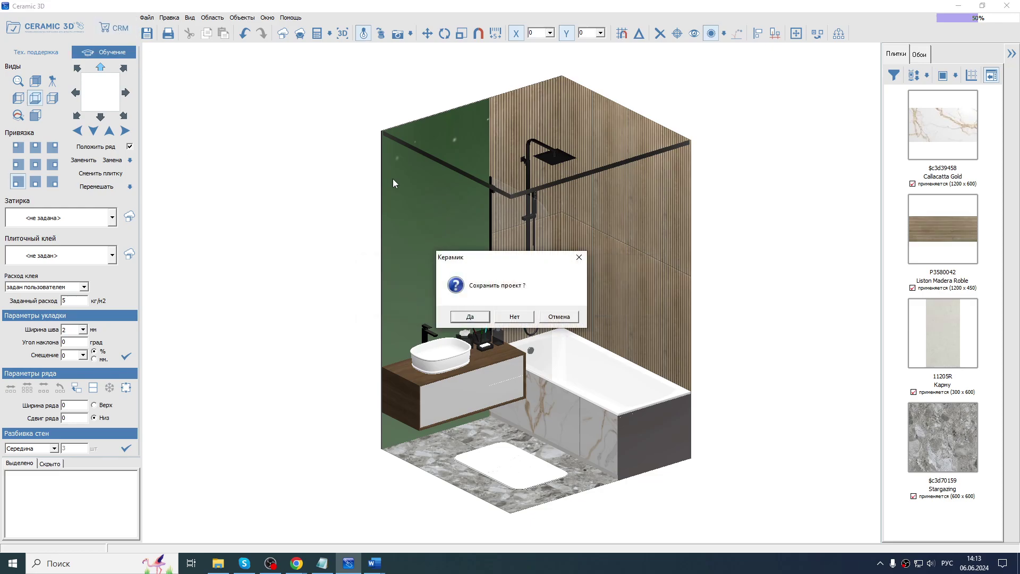
click(525, 318)
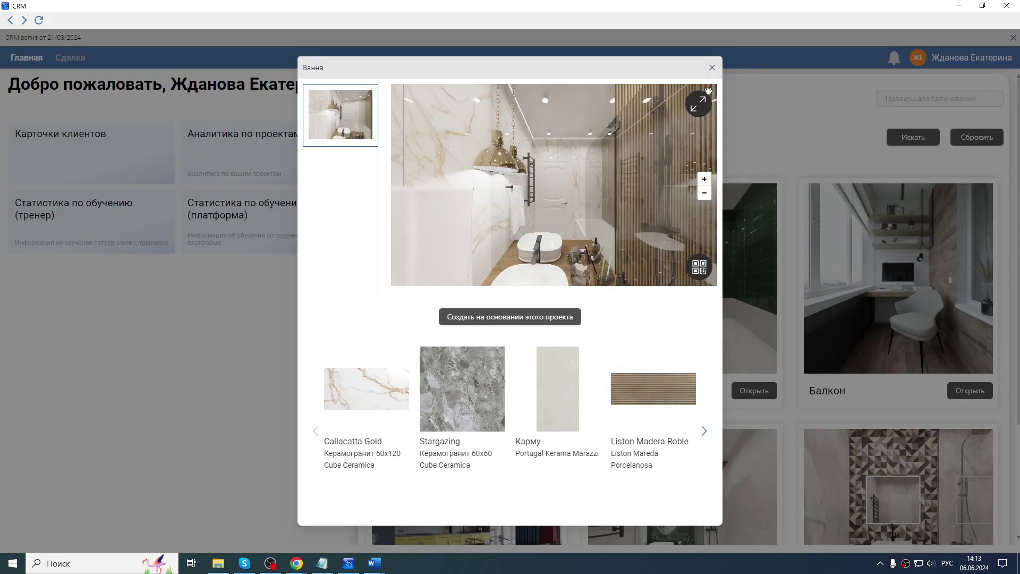
Close the Ванна preview and open the client's 06.06.2024 14:10 deal on the Сделки board
click(712, 67)
click(70, 64)
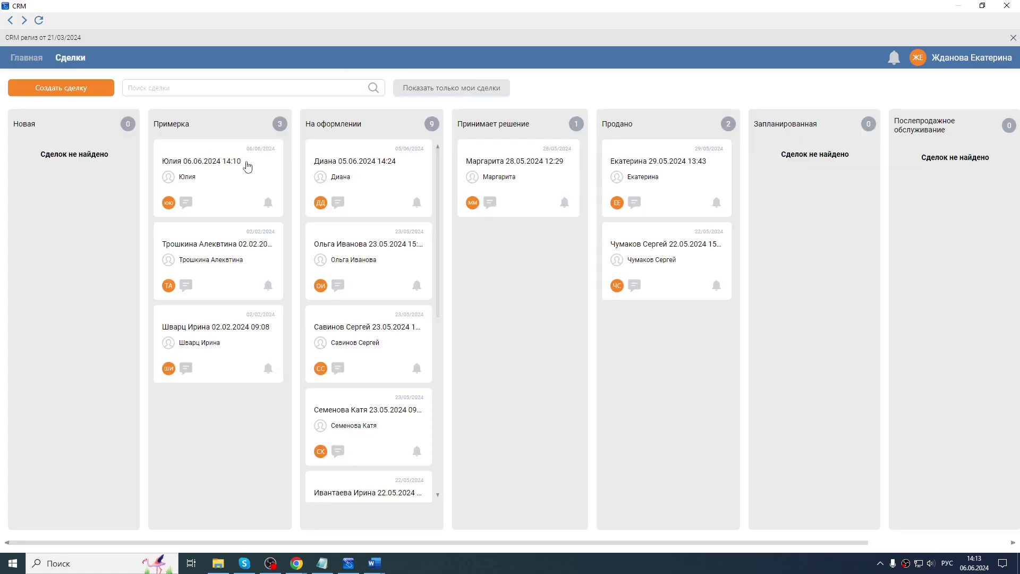
click(241, 182)
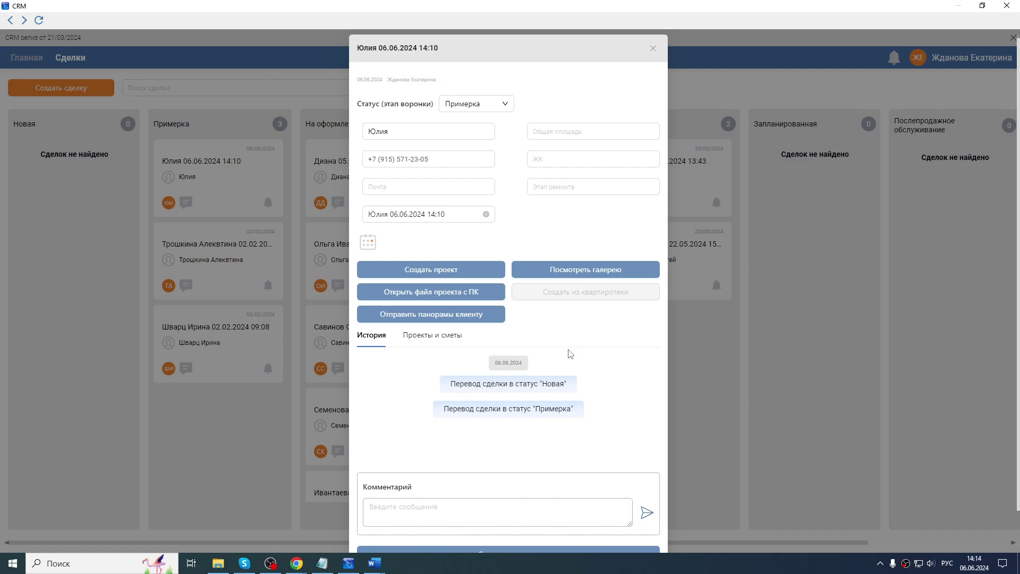
click(432, 336)
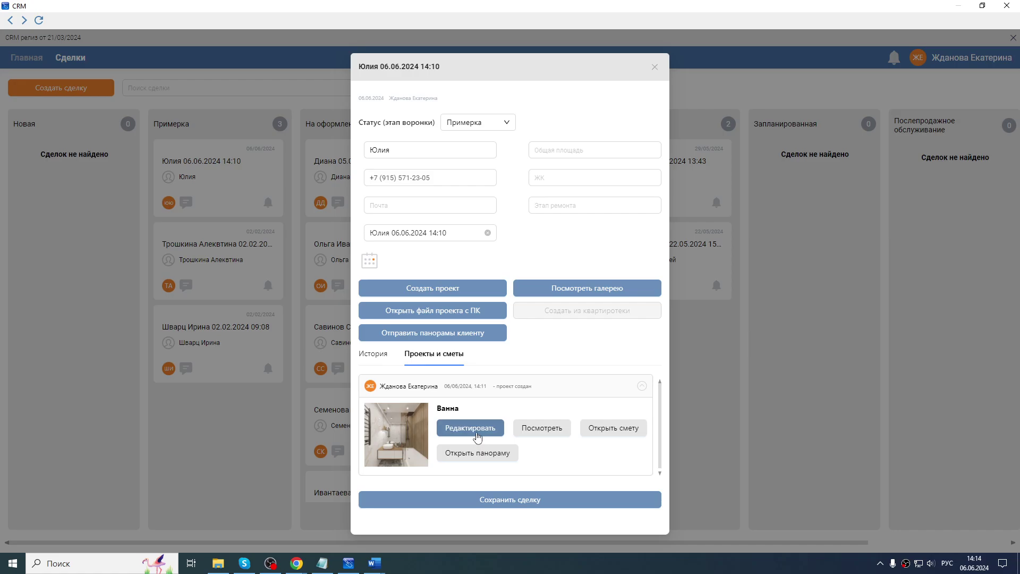
click(615, 435)
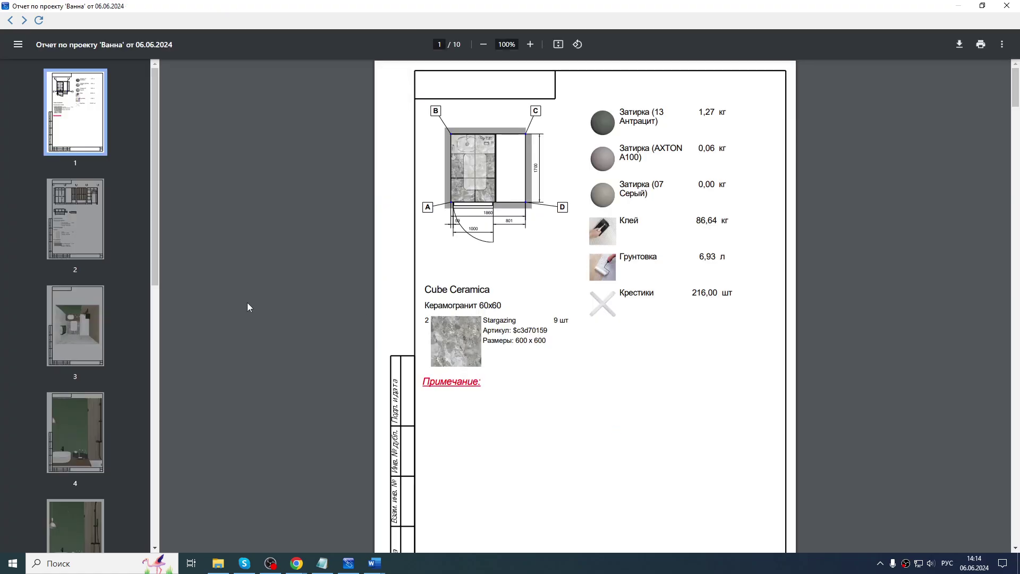
scroll(517, 371, down, 4)
scroll(93, 325, down, 2)
scroll(683, 410, down, 4)
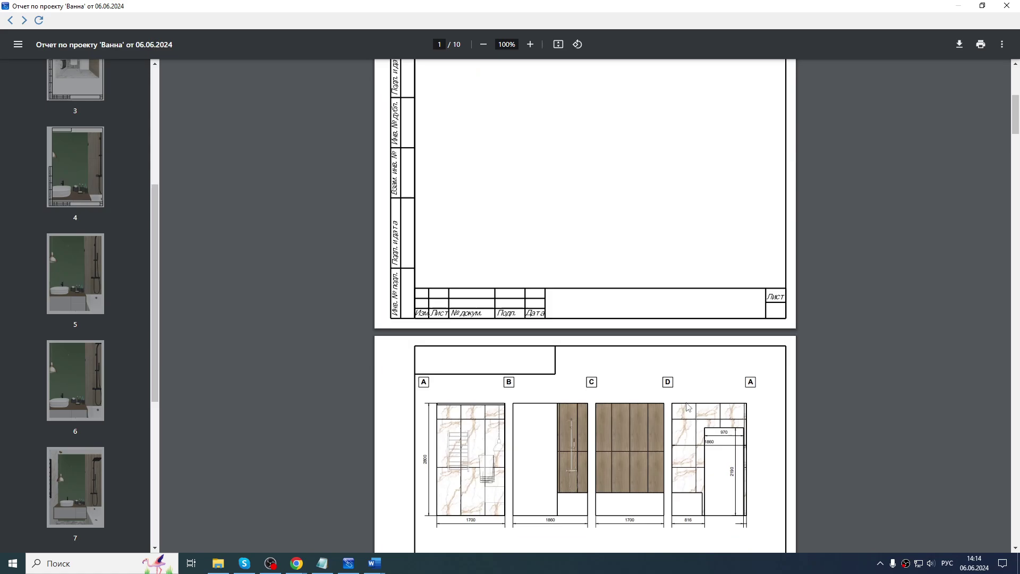
click(1006, 5)
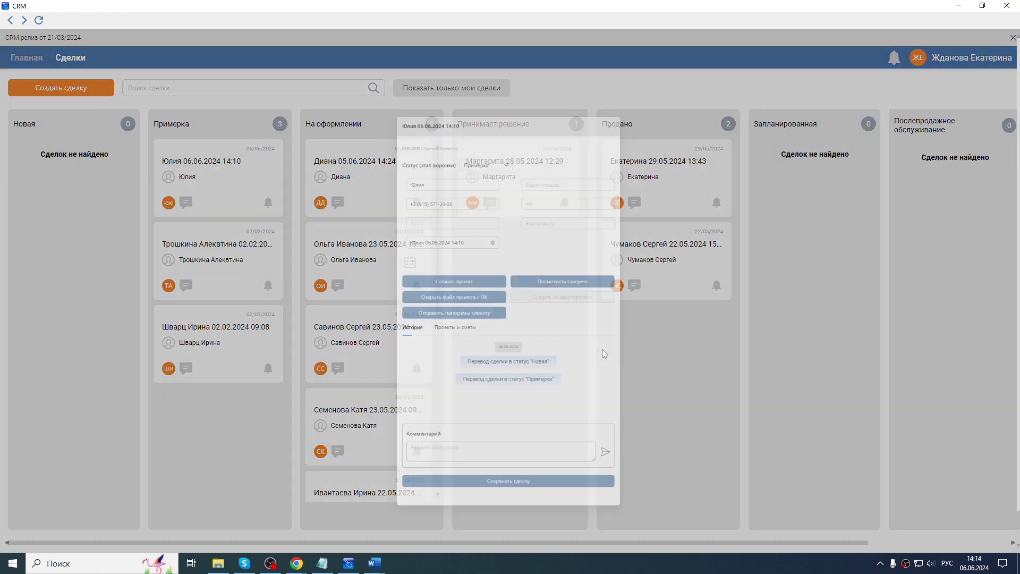
From the deal's Проекты и сметы, view the Ванна panorama around the sink, vanity and floor
click(448, 338)
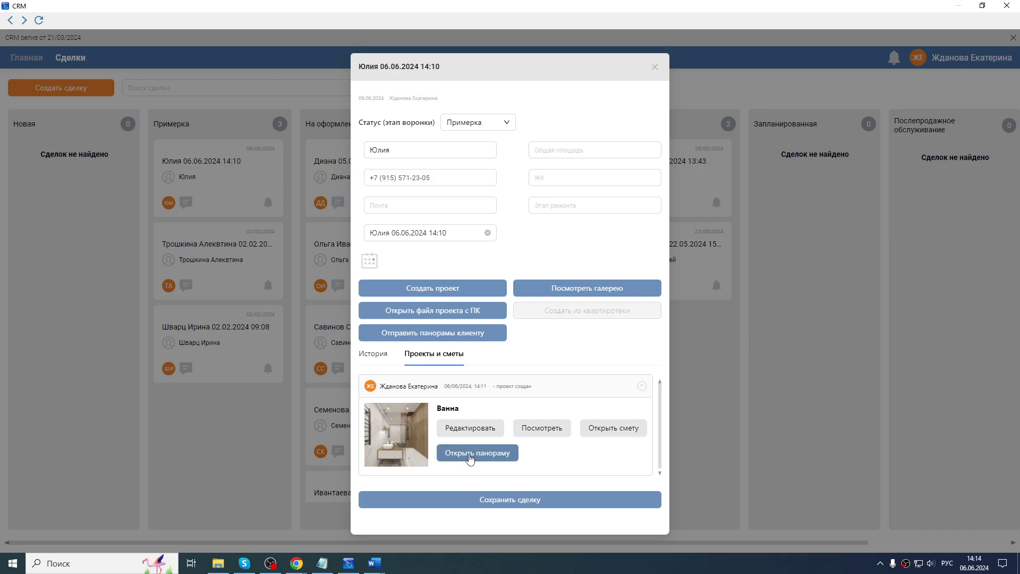
click(472, 457)
drag(631, 366, 571, 290)
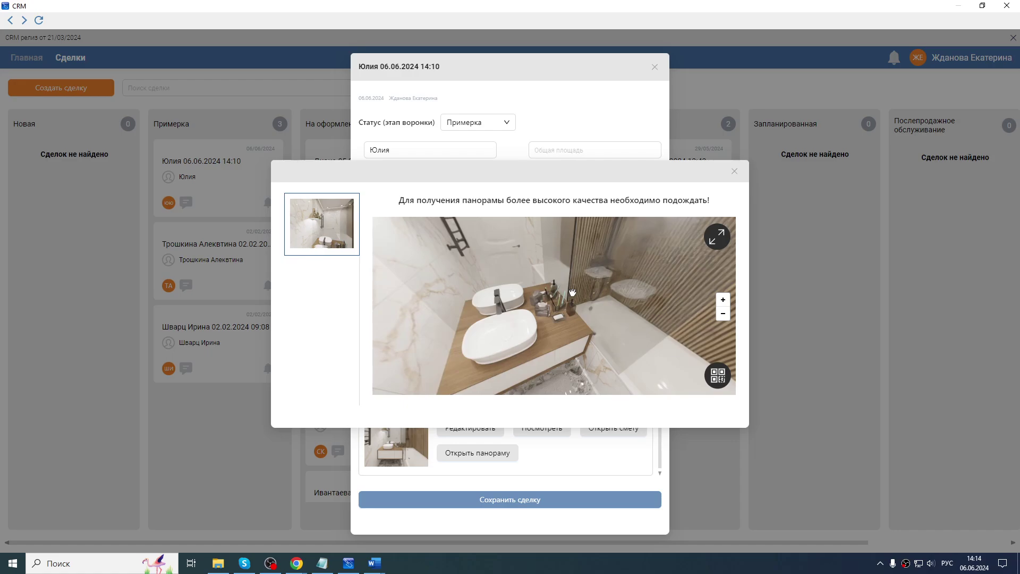
drag(644, 351, 607, 340)
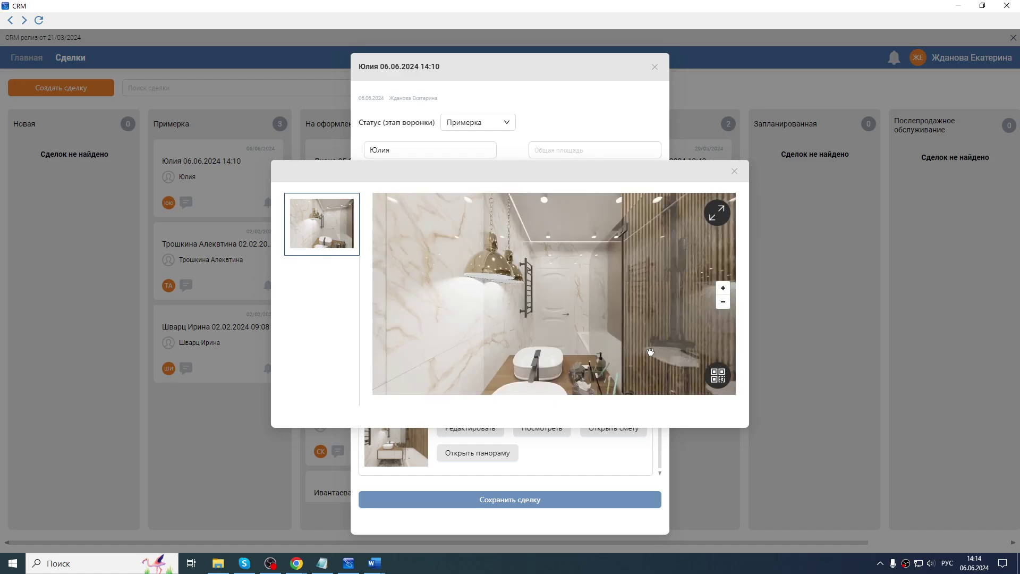
scroll(648, 347, up, 3)
drag(648, 346, 659, 295)
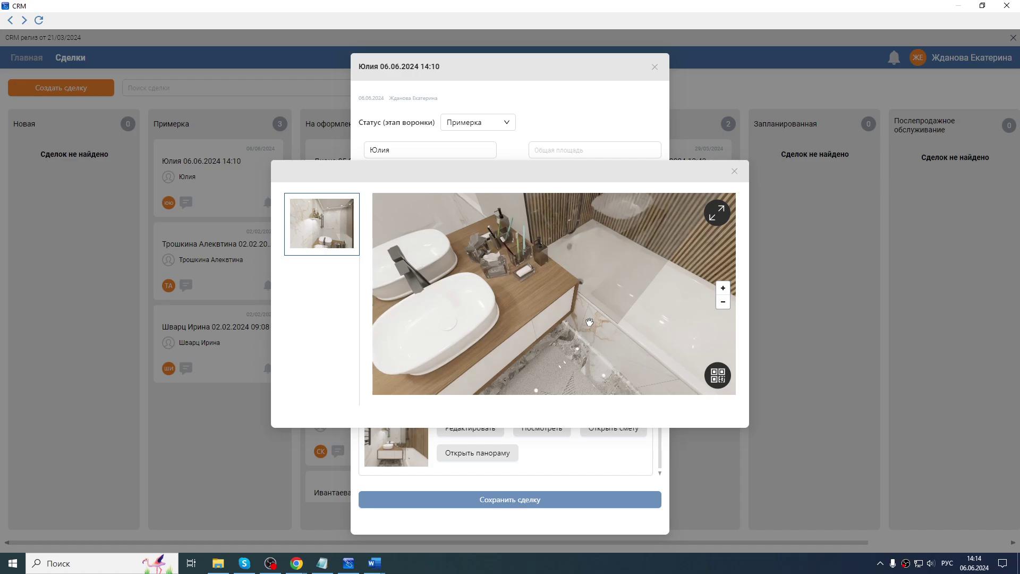
drag(645, 376, 633, 356)
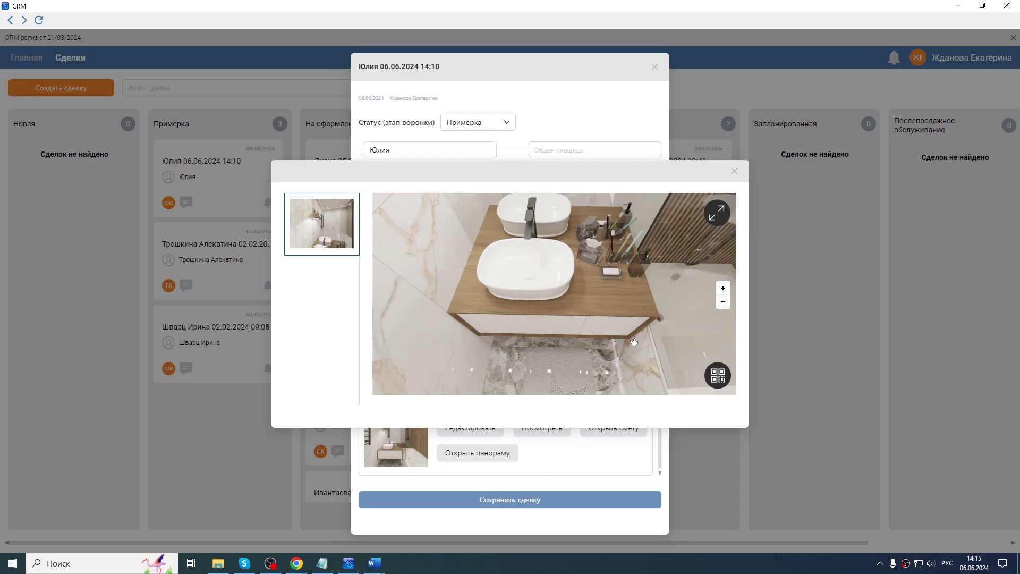
click(735, 172)
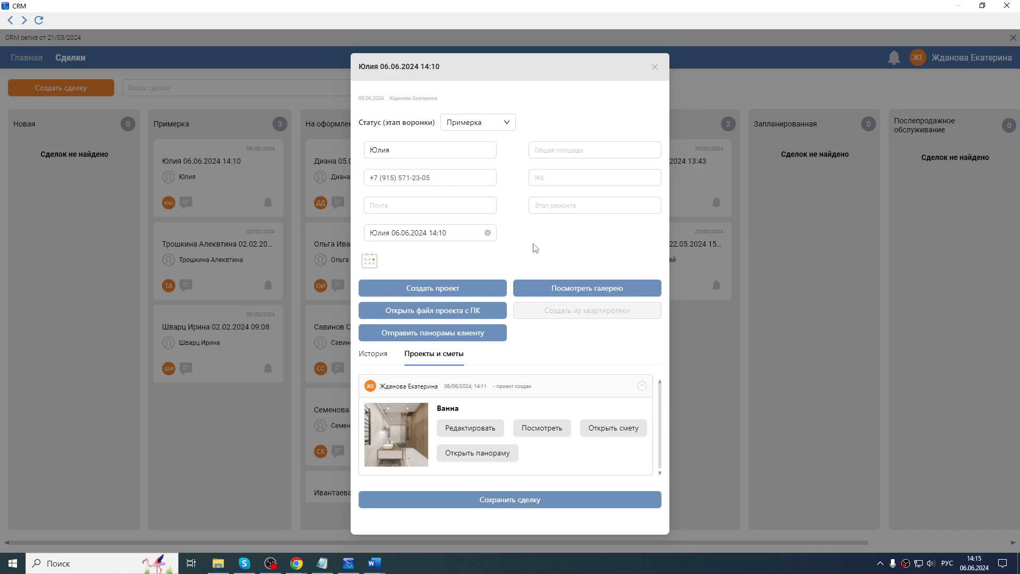
Set the deal's funnel stage to На оформлении, then switch to the WhatsApp window
click(496, 125)
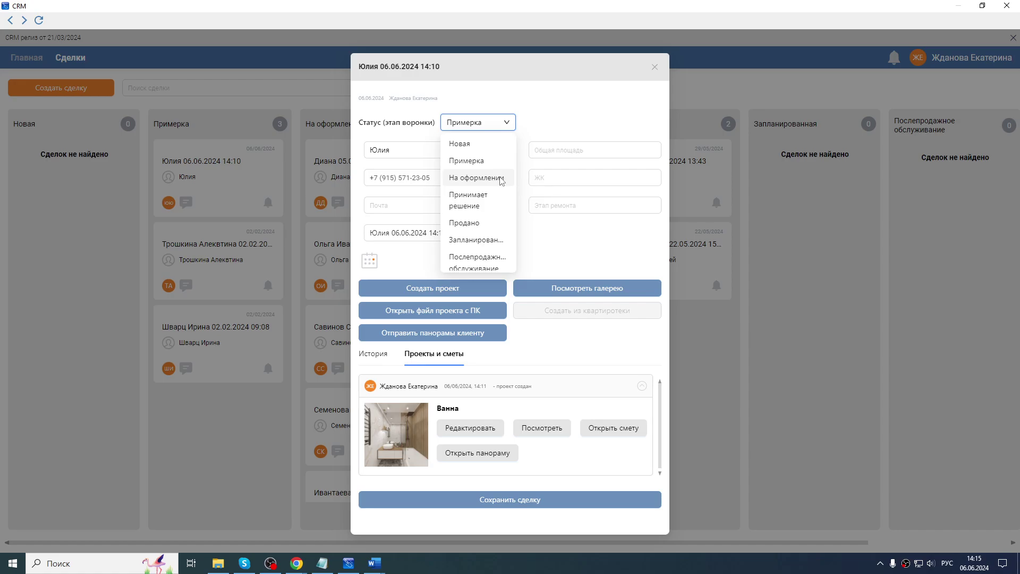
click(500, 181)
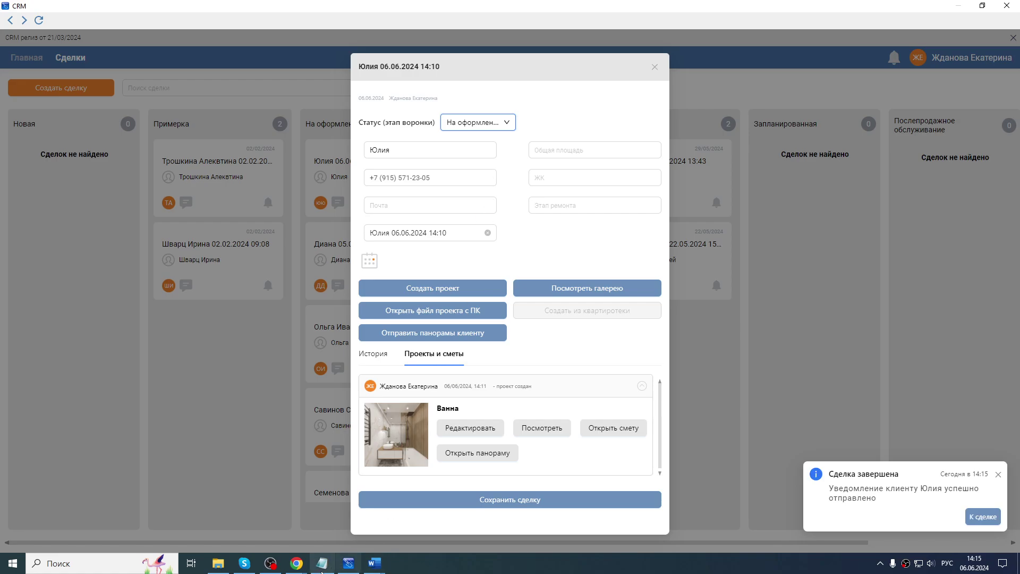
mouse_move(300, 569)
click(387, 492)
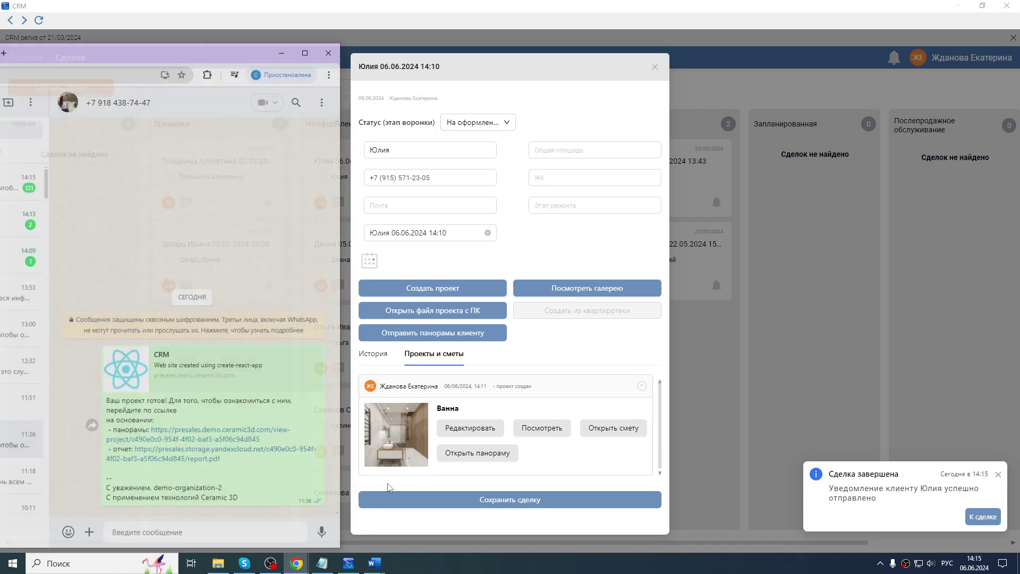
Open the client's WhatsApp chat showing the project-ready message with the panorama link
drag(166, 29, 274, 41)
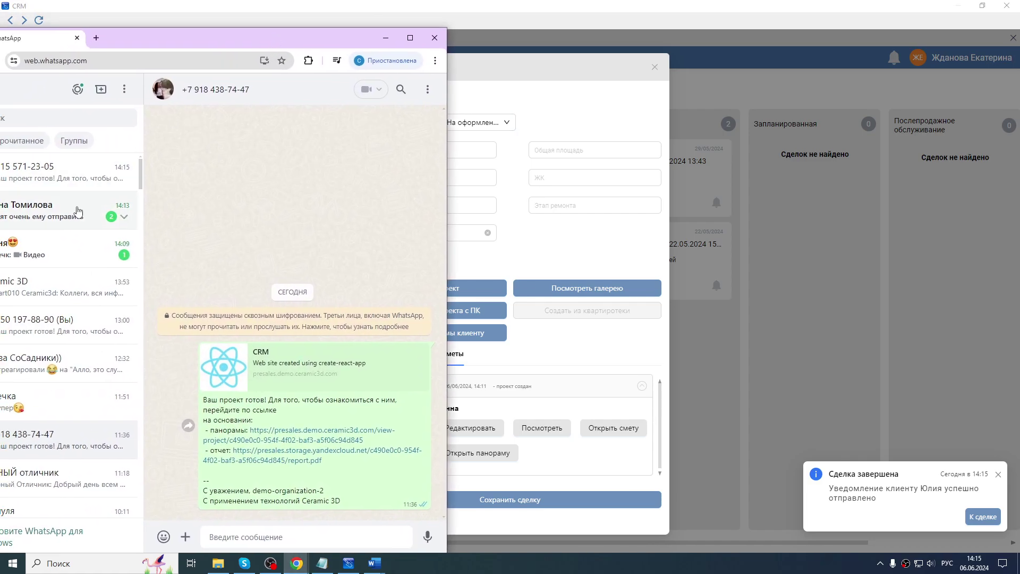
click(64, 172)
drag(254, 42, 307, 20)
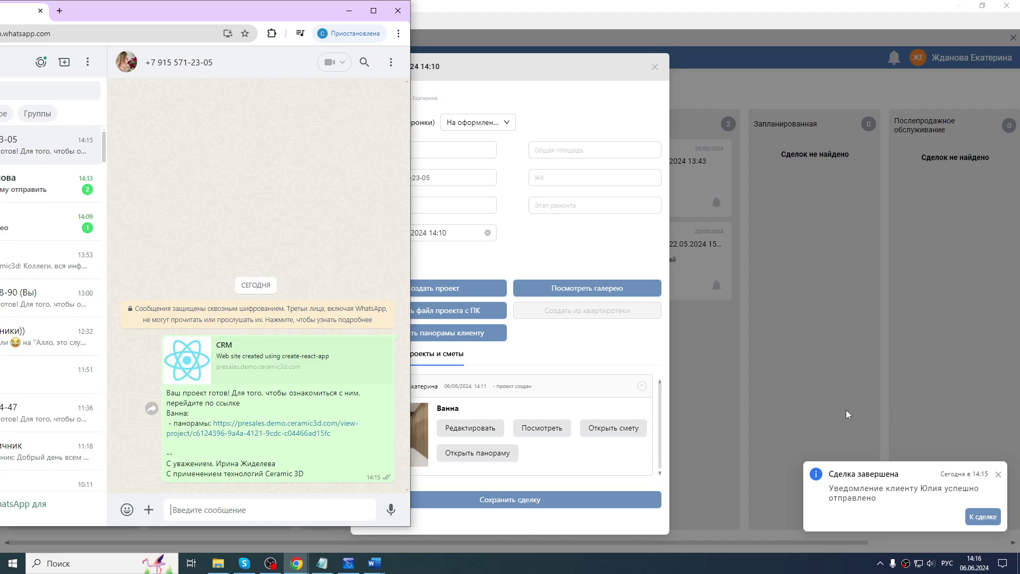
Open the client's panorama link in a maximised browser window and look down toward the sinks
click(296, 435)
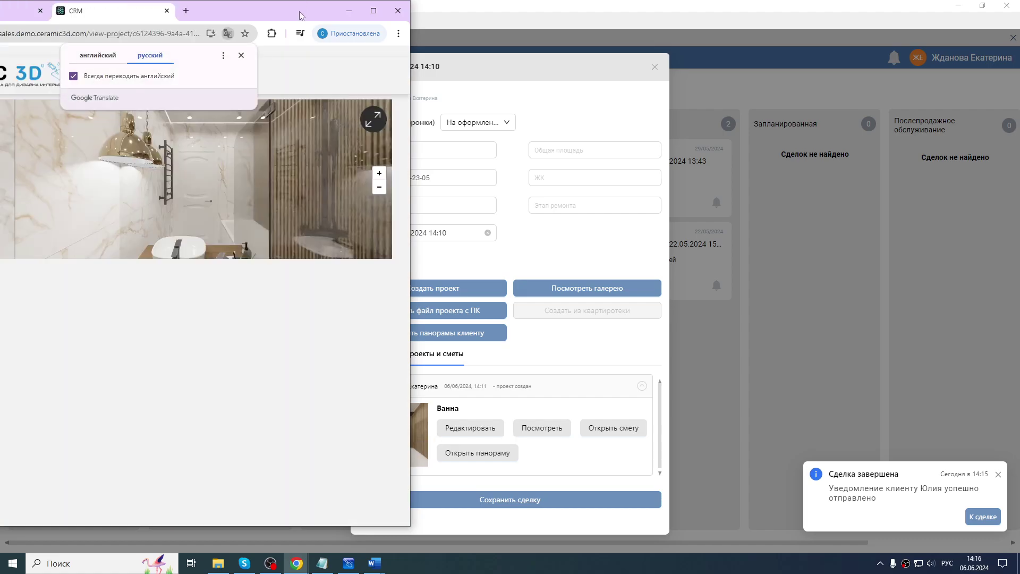
drag(298, 11, 493, 43)
click(563, 38)
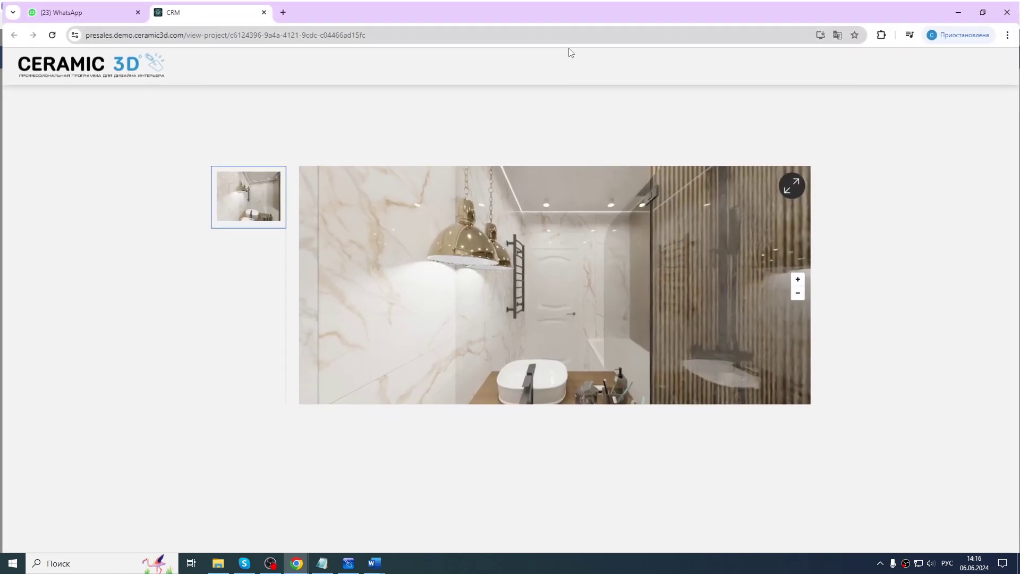
drag(733, 234, 698, 321)
Look around the bathroom panorama full screen, covering the bathtub, door and sinks, then exit full screen
click(792, 185)
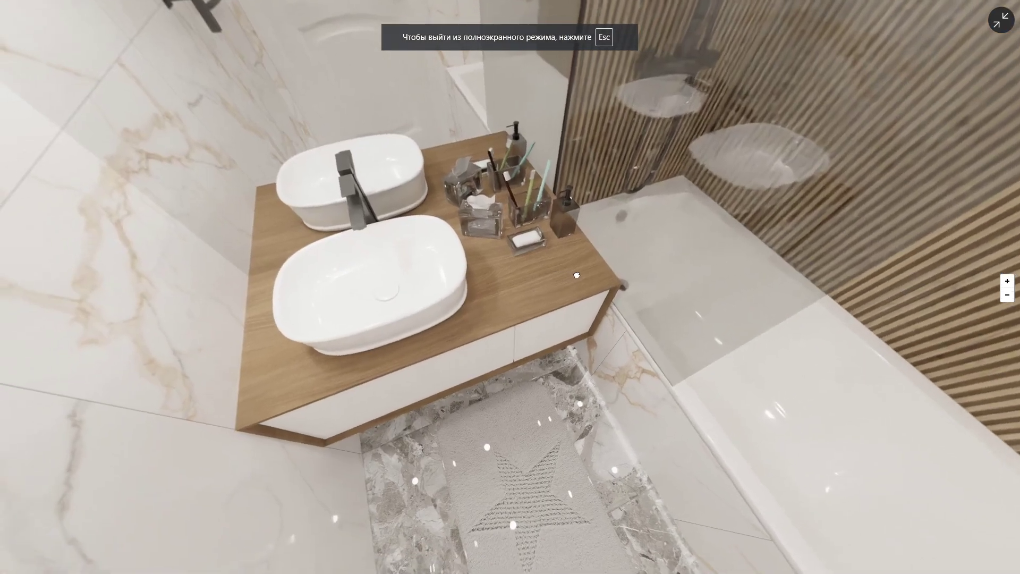
drag(577, 276, 857, 308)
drag(489, 320, 608, 337)
drag(866, 298, 610, 337)
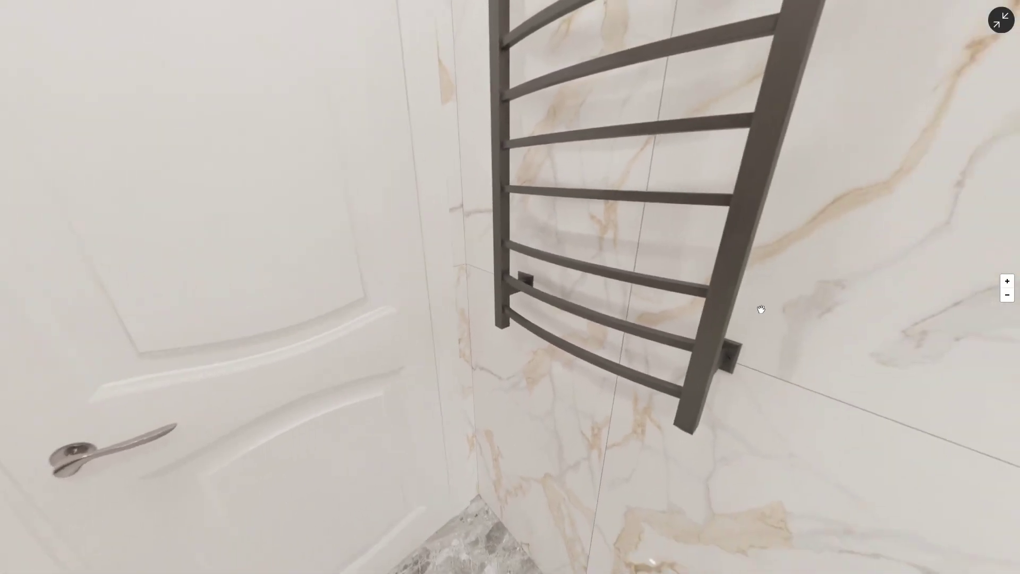
drag(751, 303, 426, 296)
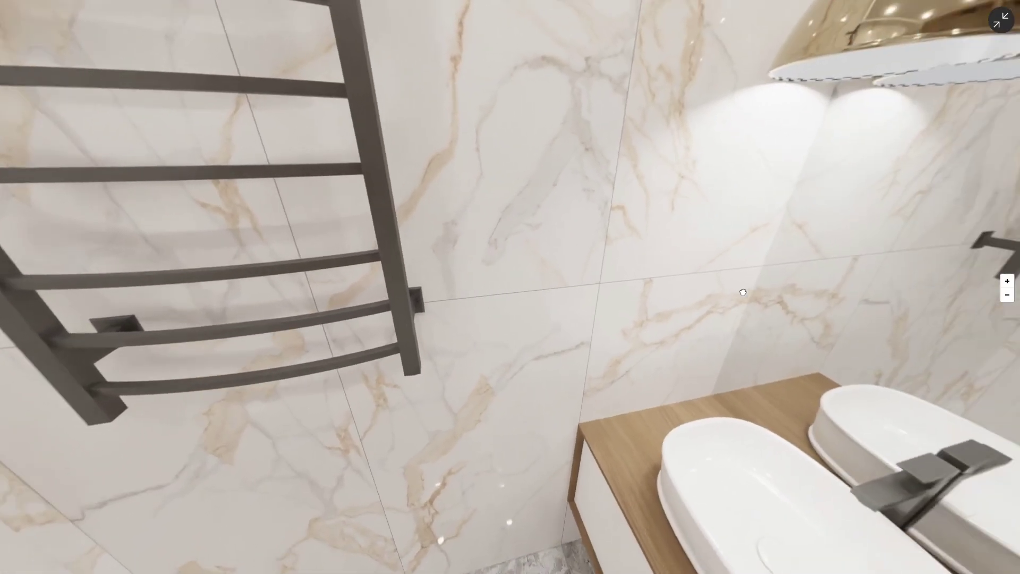
drag(772, 277, 319, 289)
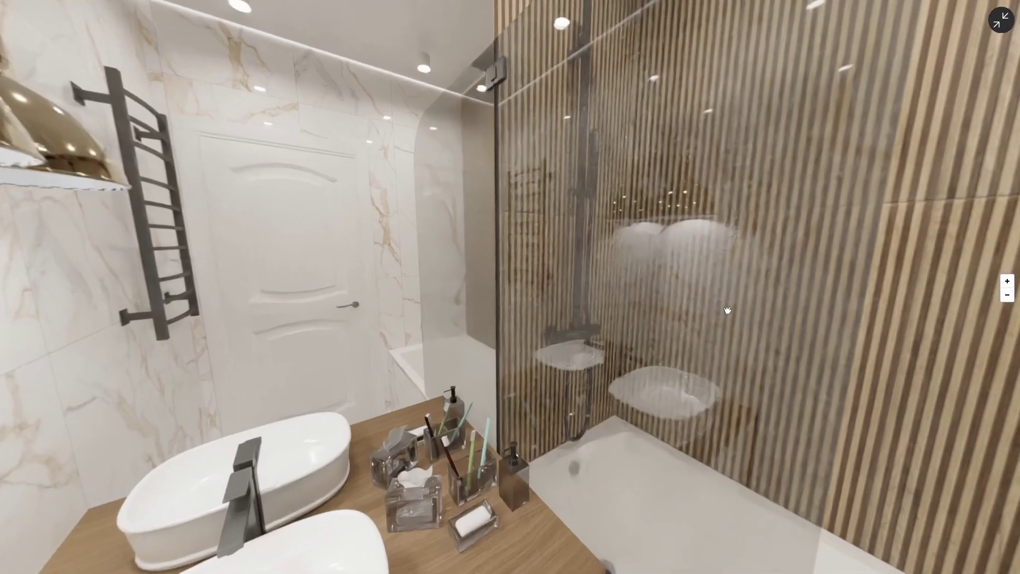
click(1001, 24)
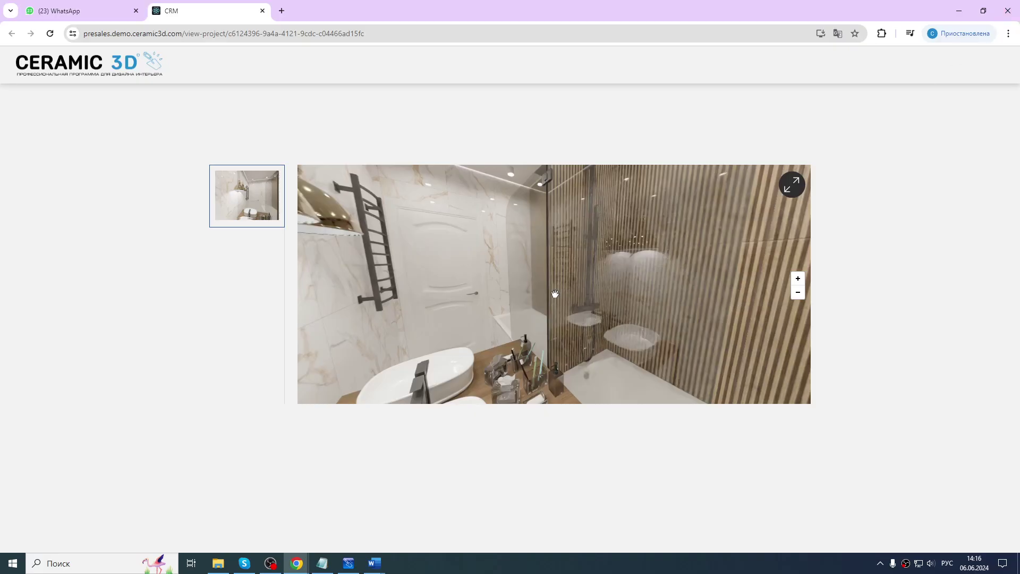
Minimize the browser and close the deal dialog to return to the Сделки board
click(959, 13)
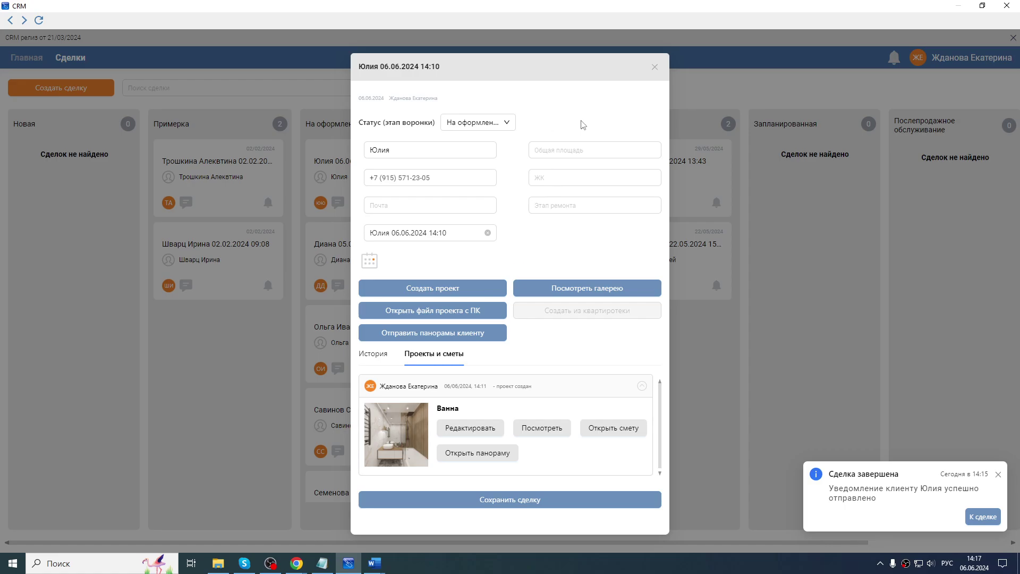
click(655, 68)
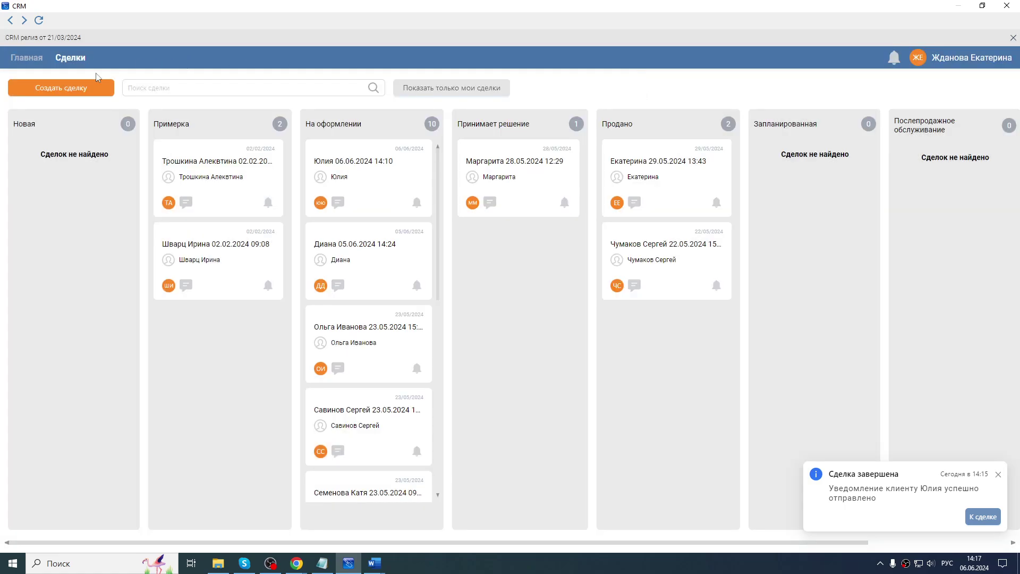
From Главная, search Карточки клиентов for the client by name and open her card
click(28, 59)
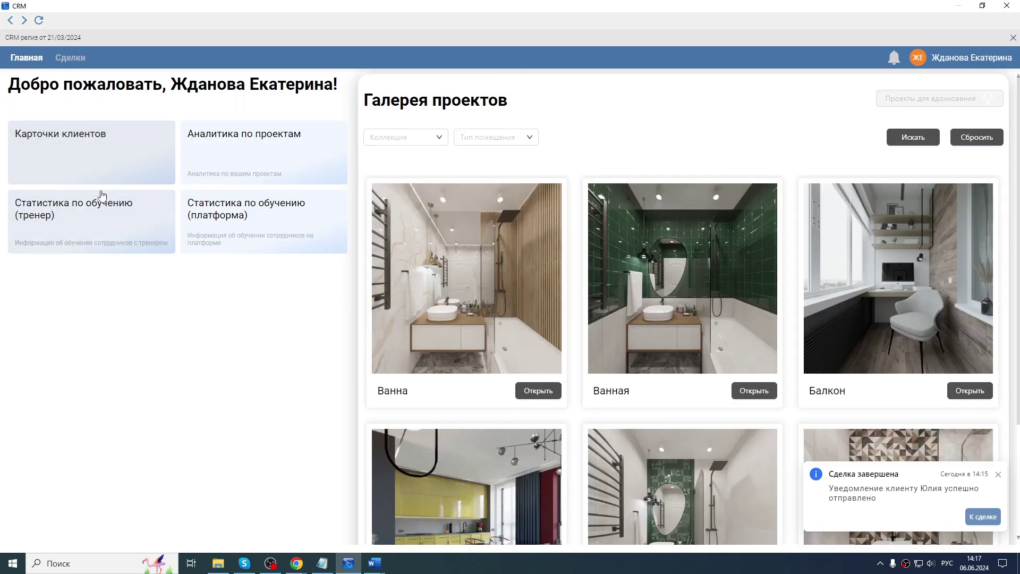
click(104, 169)
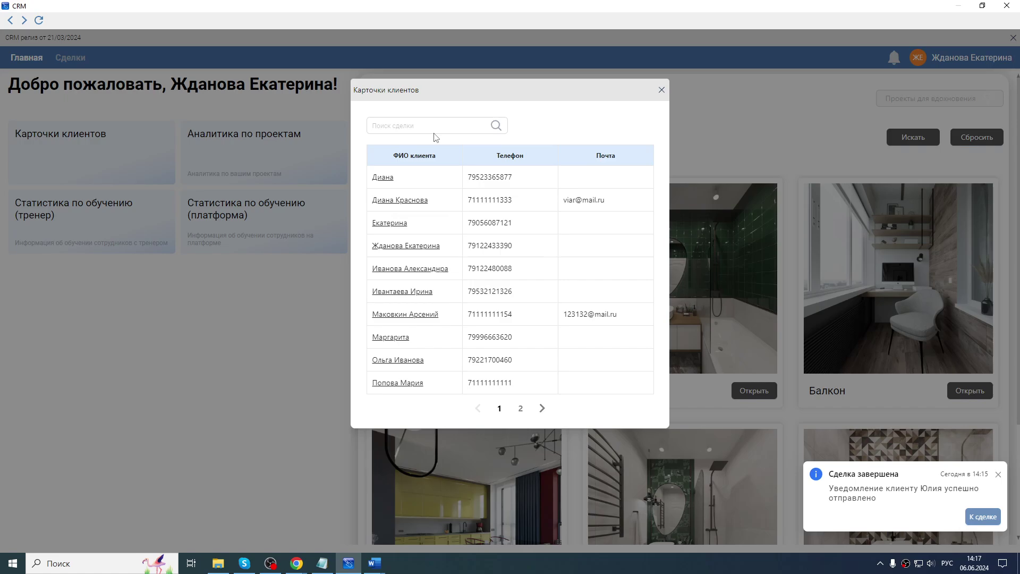
click(451, 128)
text(юлия)
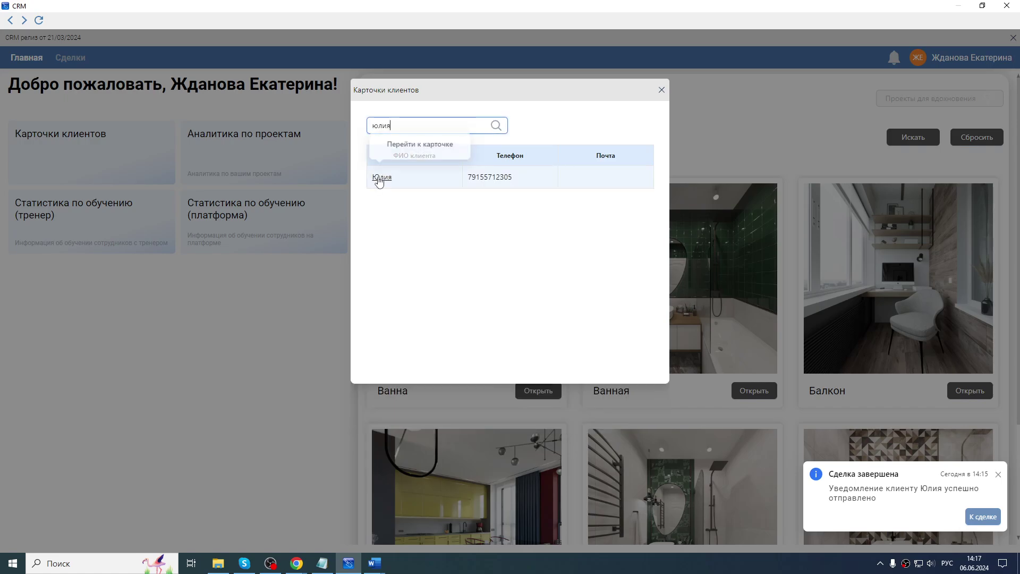
click(386, 180)
Replace the card's Телефон value with the new number, save, and close the client list
drag(469, 292, 420, 296)
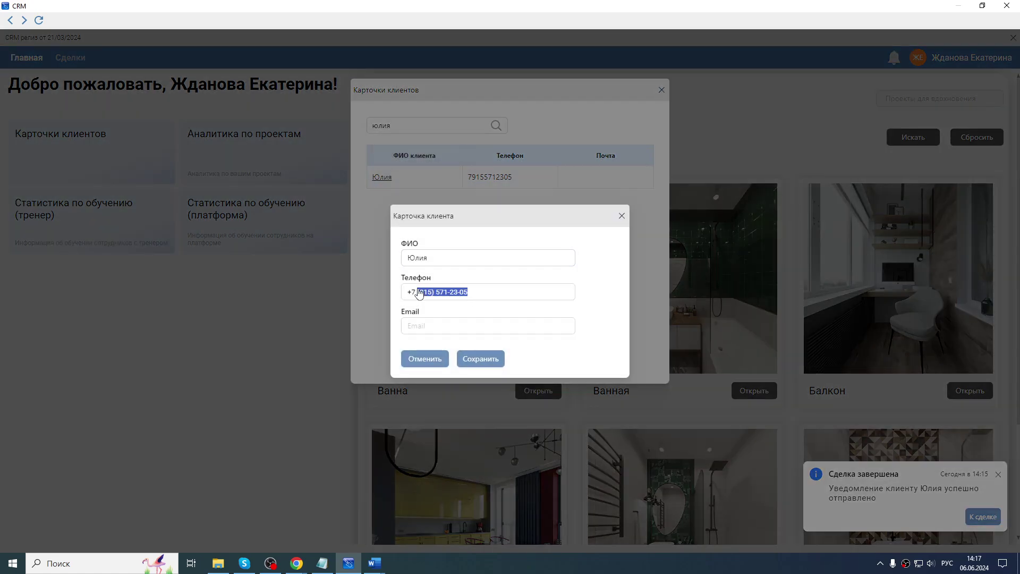
key(BackSpace)
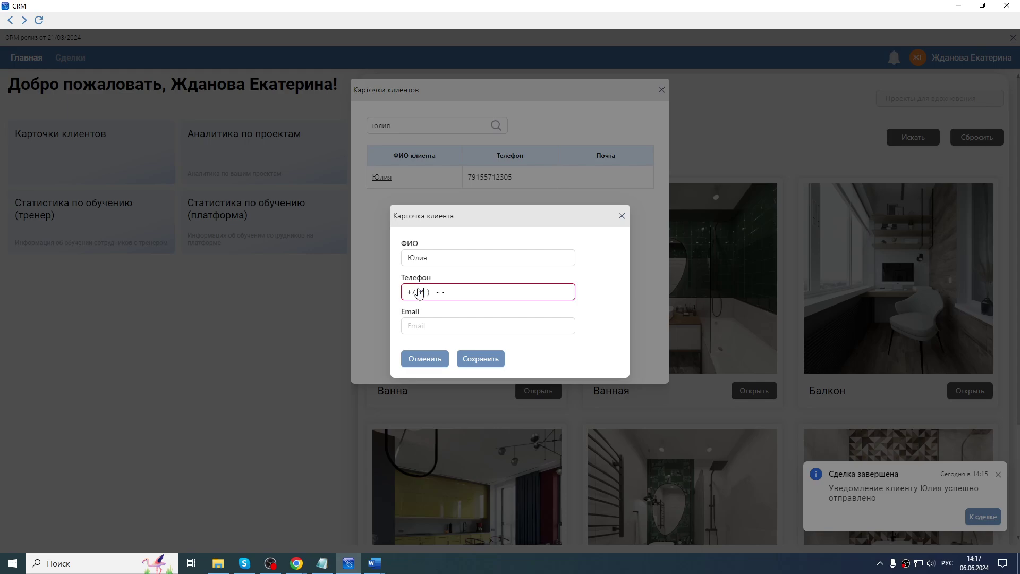
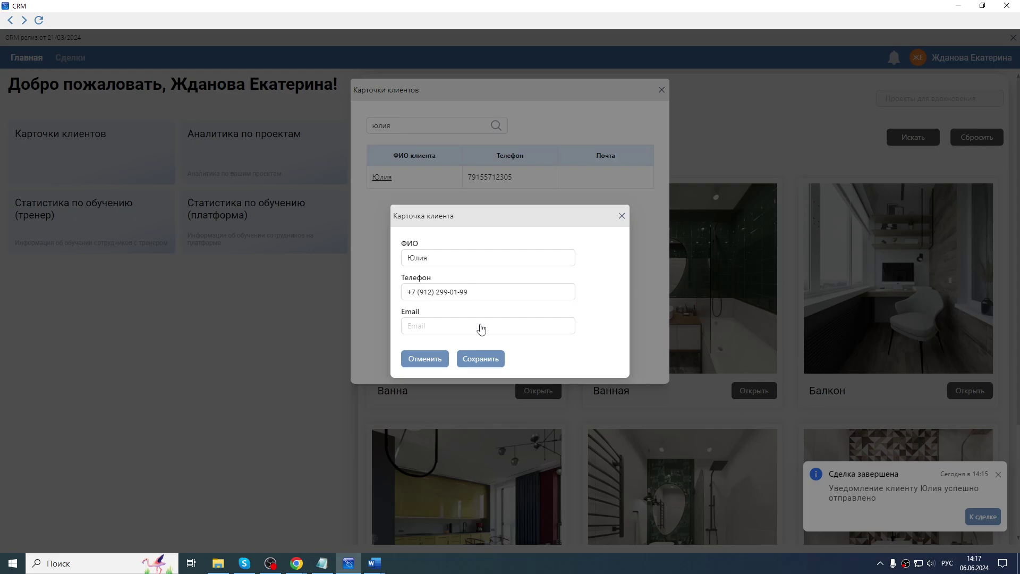
click(481, 361)
click(661, 90)
Send the panoramas from the client's 06.06.2024 deal via Отправить панорамы, then close the deal
click(74, 59)
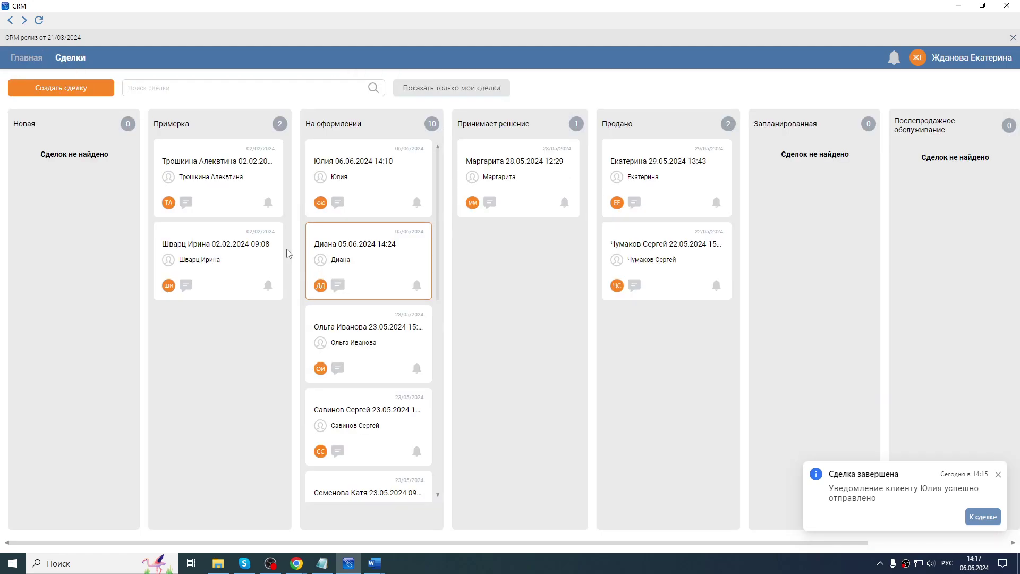
click(346, 181)
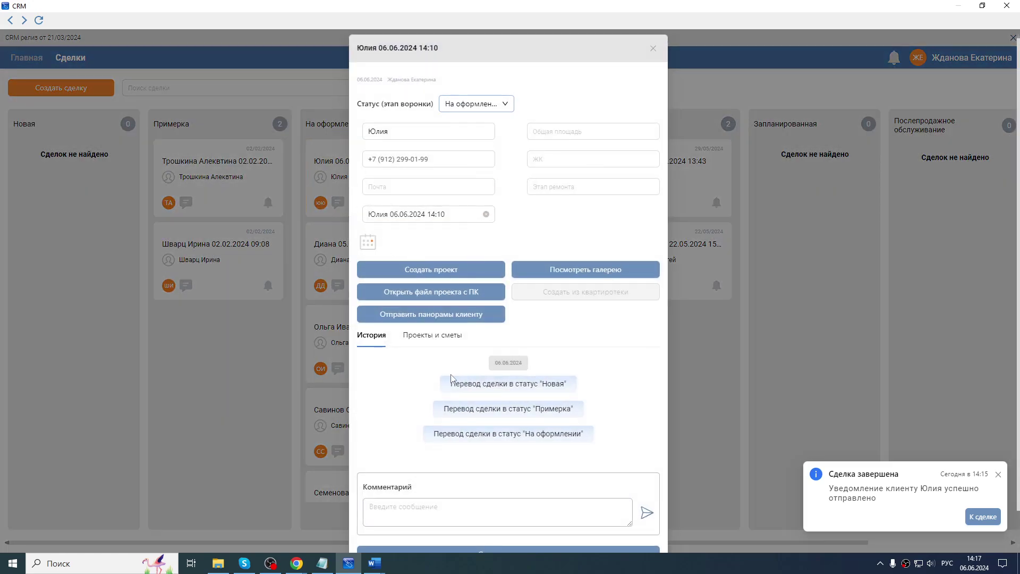
click(439, 319)
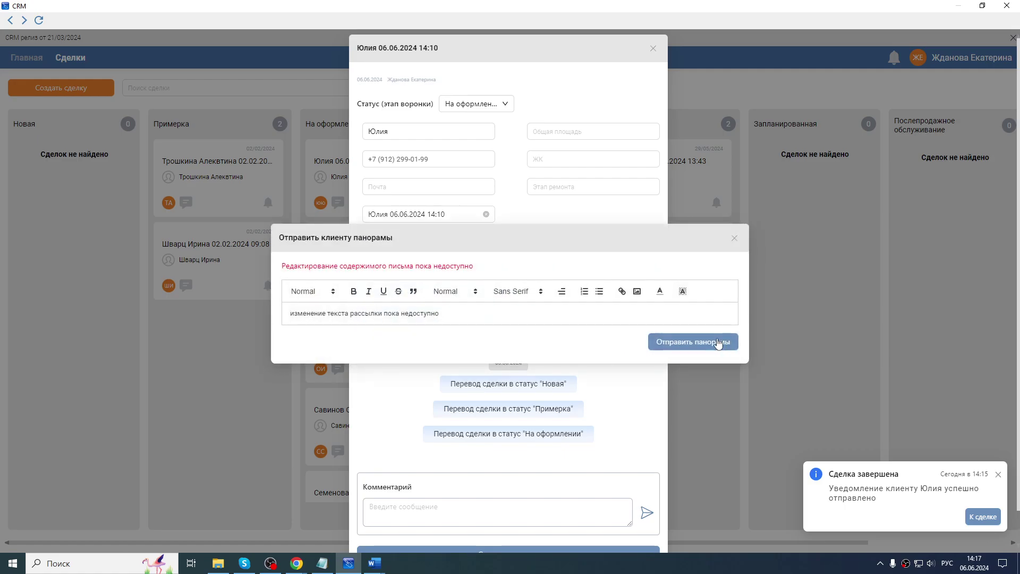
click(697, 343)
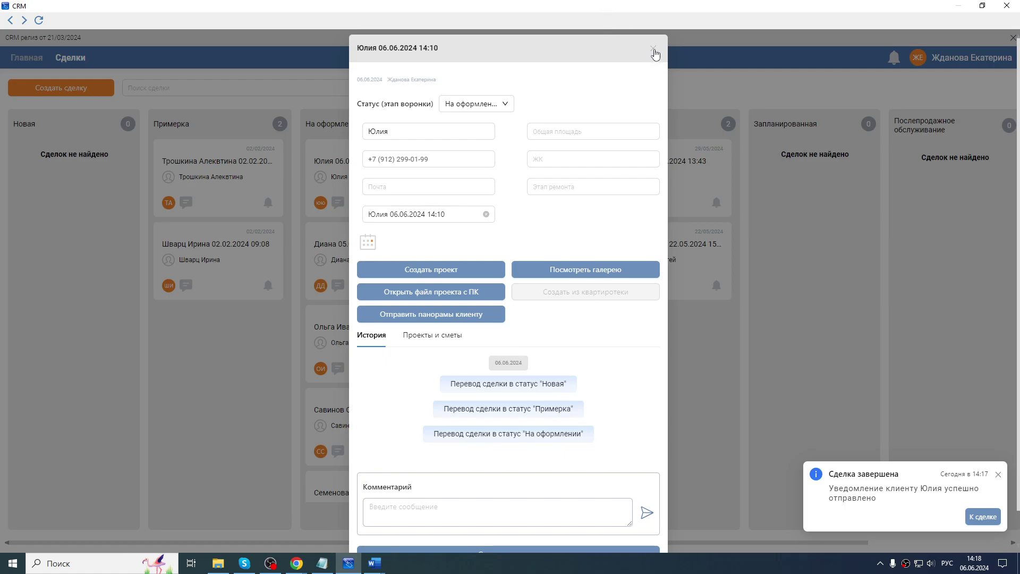
click(652, 54)
Log out of the designer account and sign in as the ЛПР manager with the pasted password
click(953, 63)
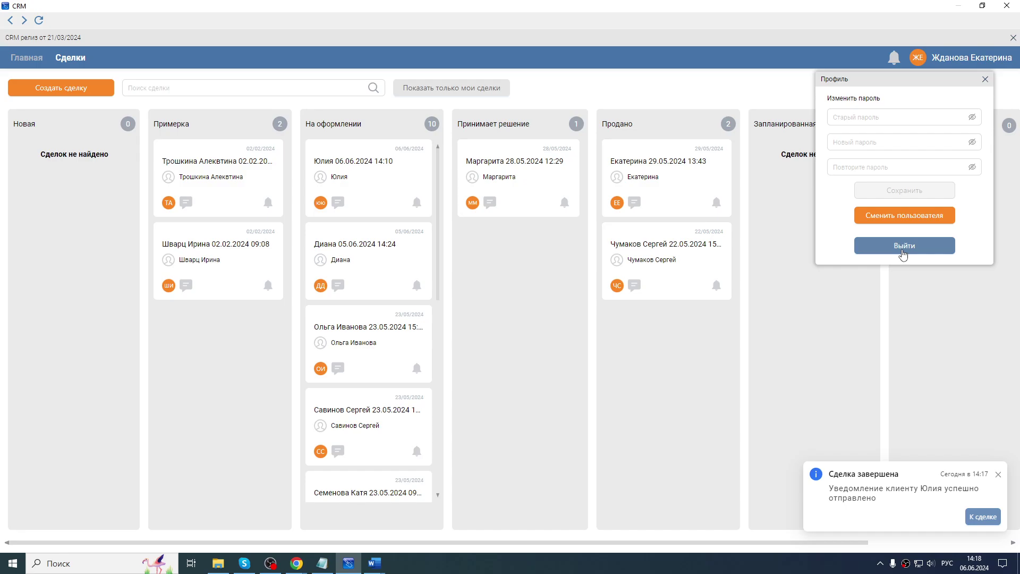
click(903, 250)
click(537, 249)
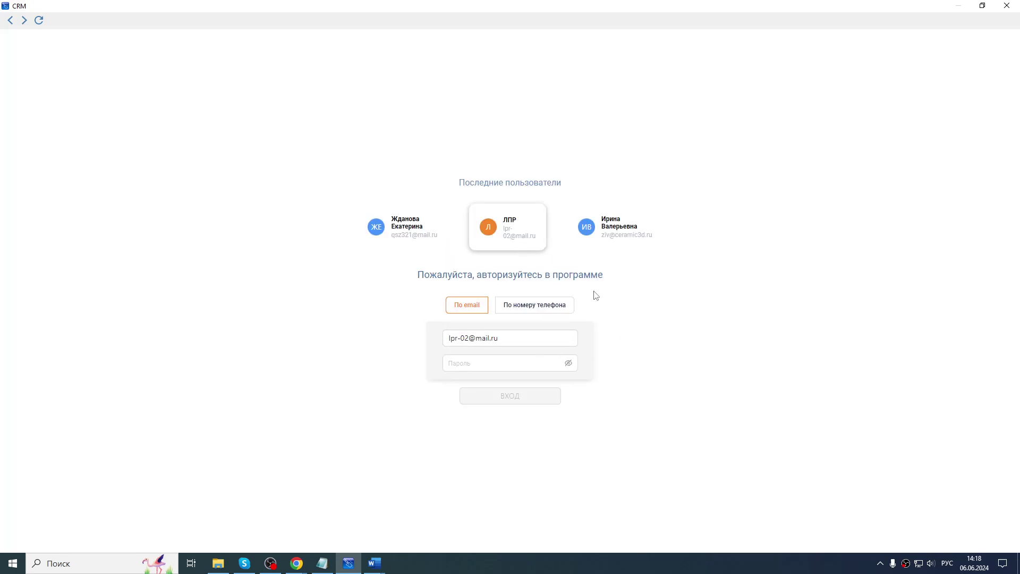
click(324, 568)
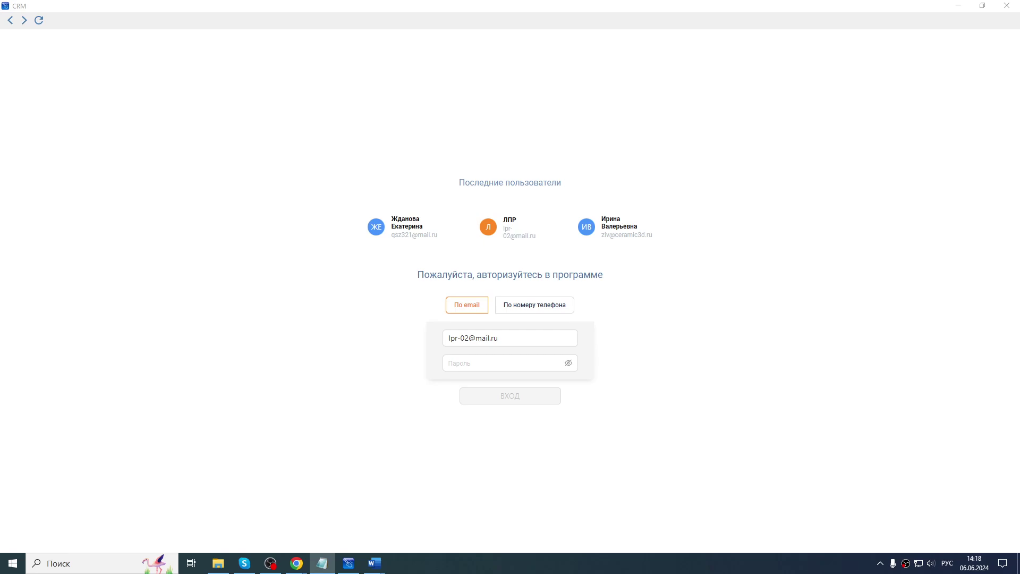
click(505, 363)
key(ctrl+v)
click(505, 402)
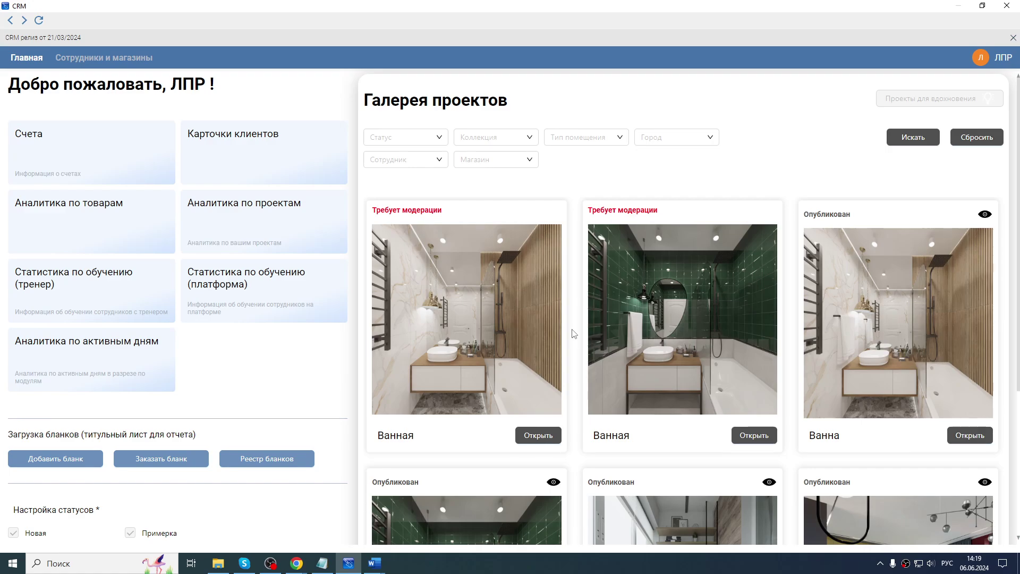
scroll(574, 333, down, 1)
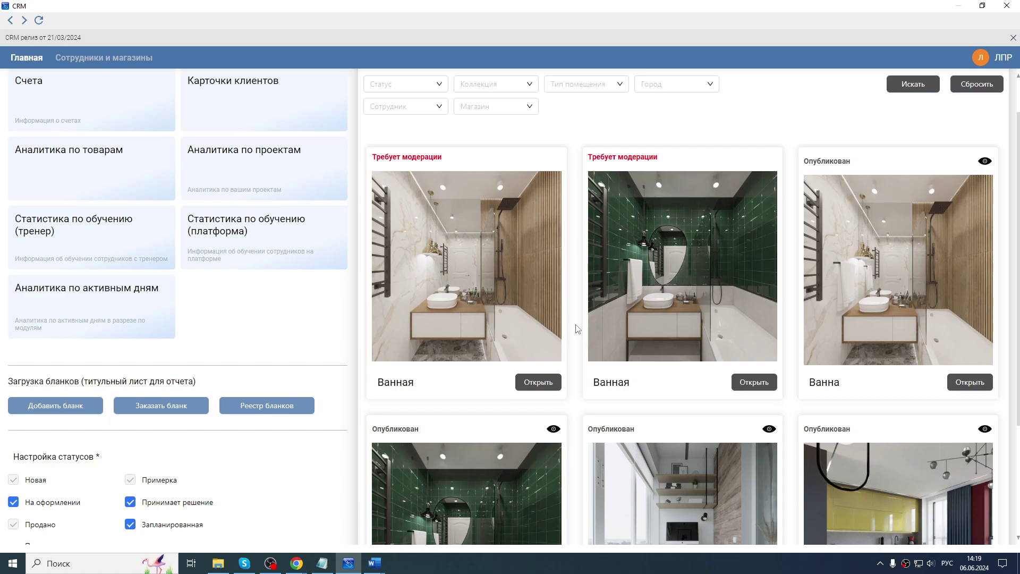
click(552, 383)
drag(584, 173, 578, 143)
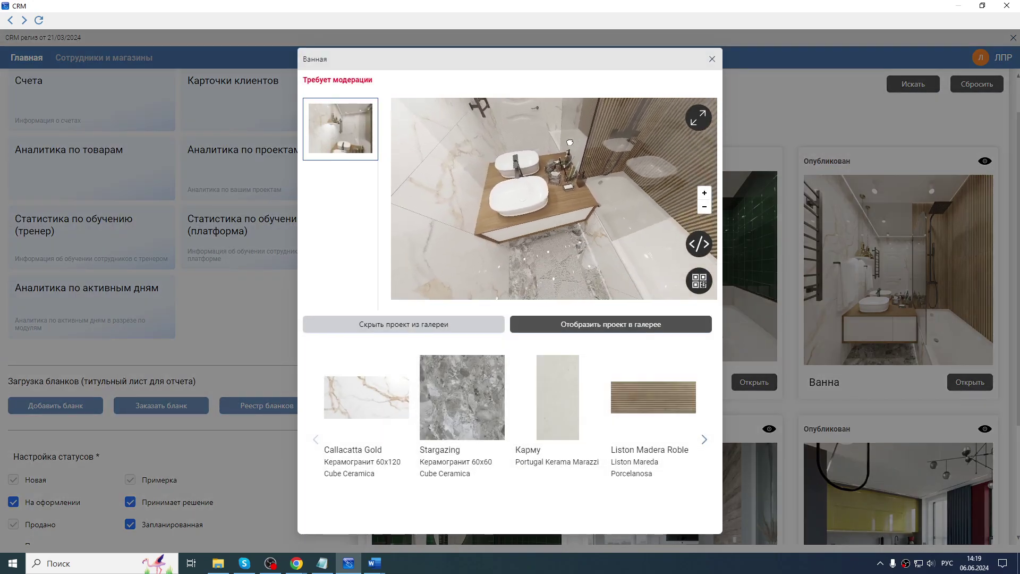
click(698, 280)
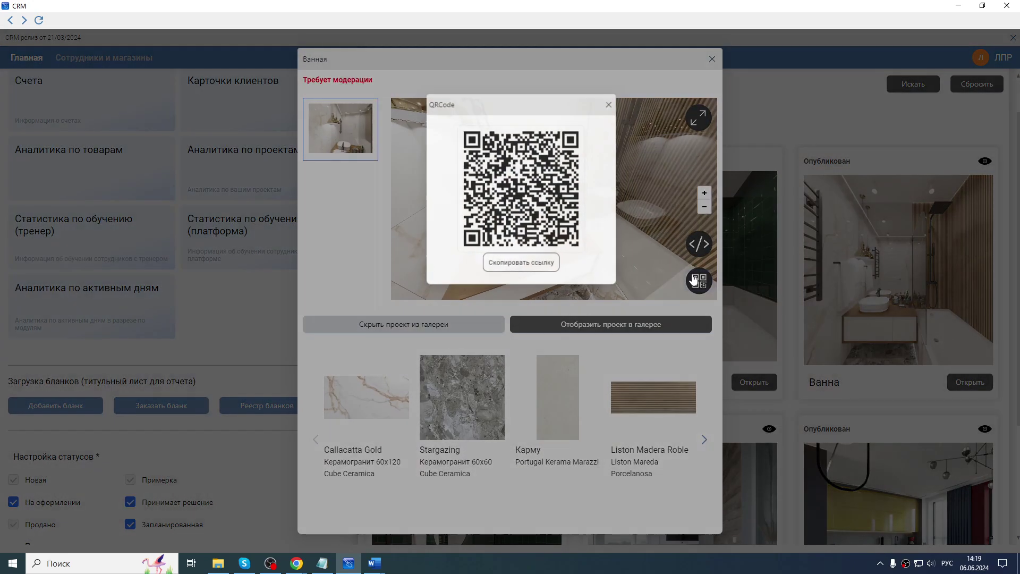
click(610, 108)
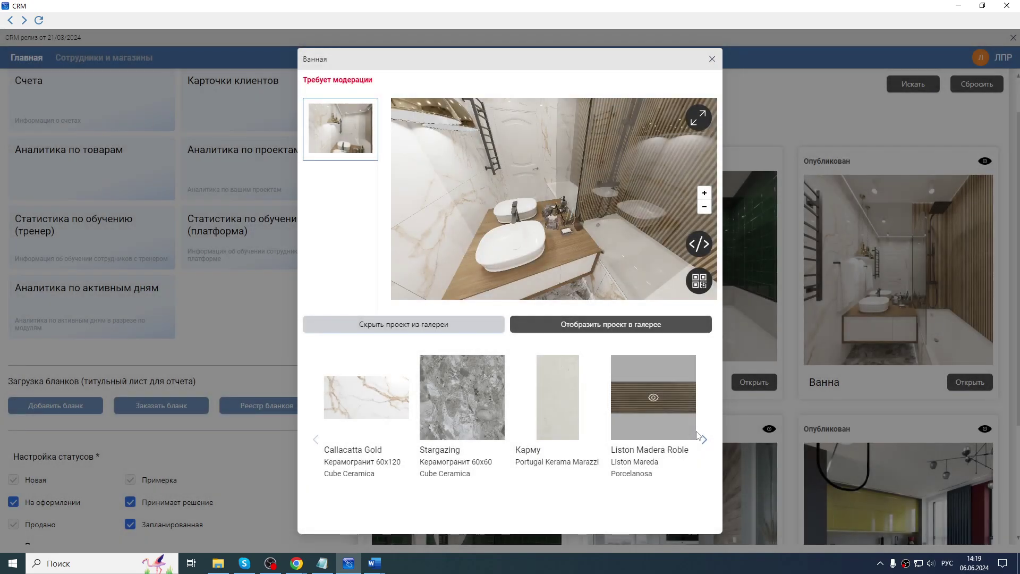
click(698, 246)
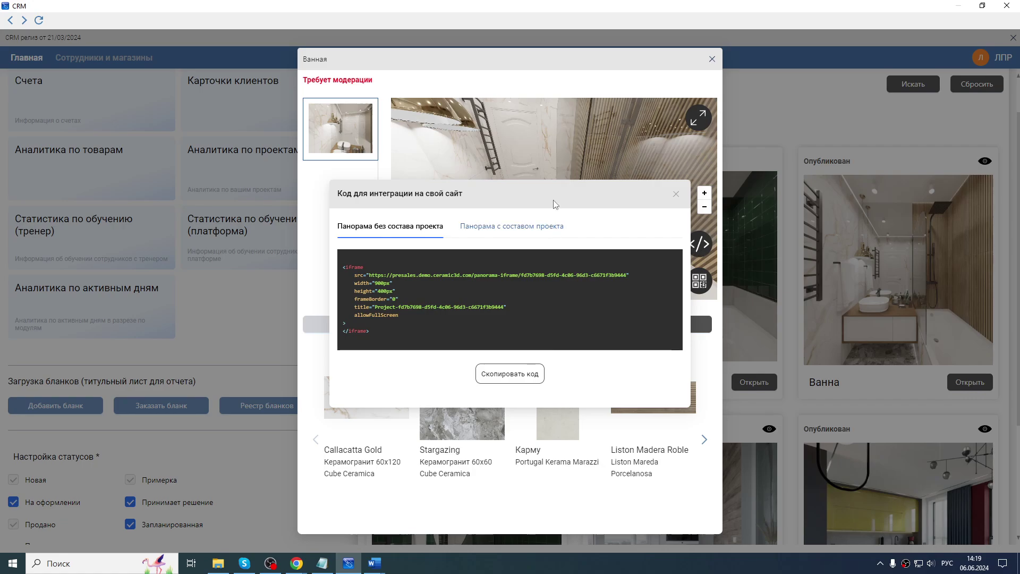
click(676, 195)
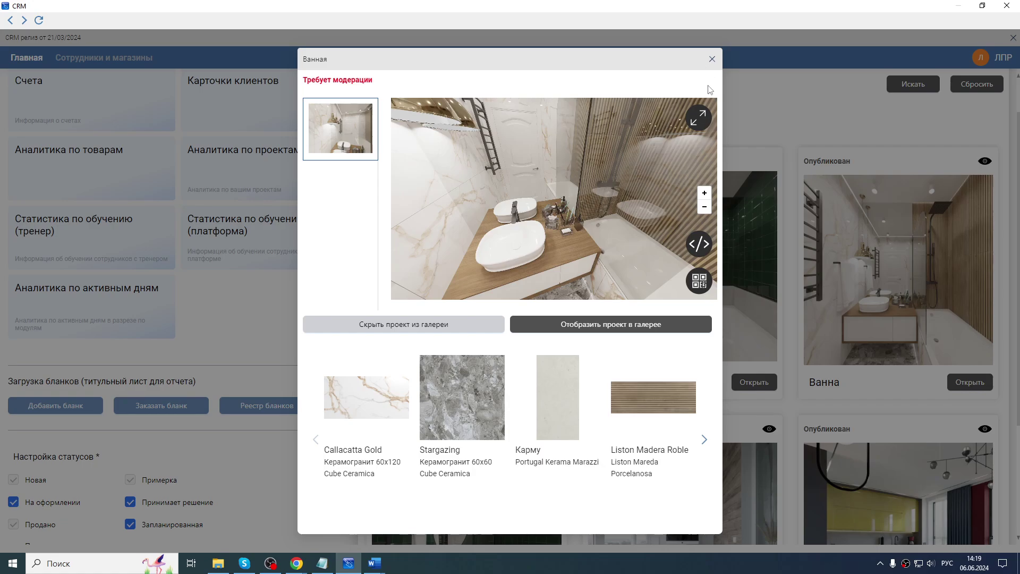
click(712, 59)
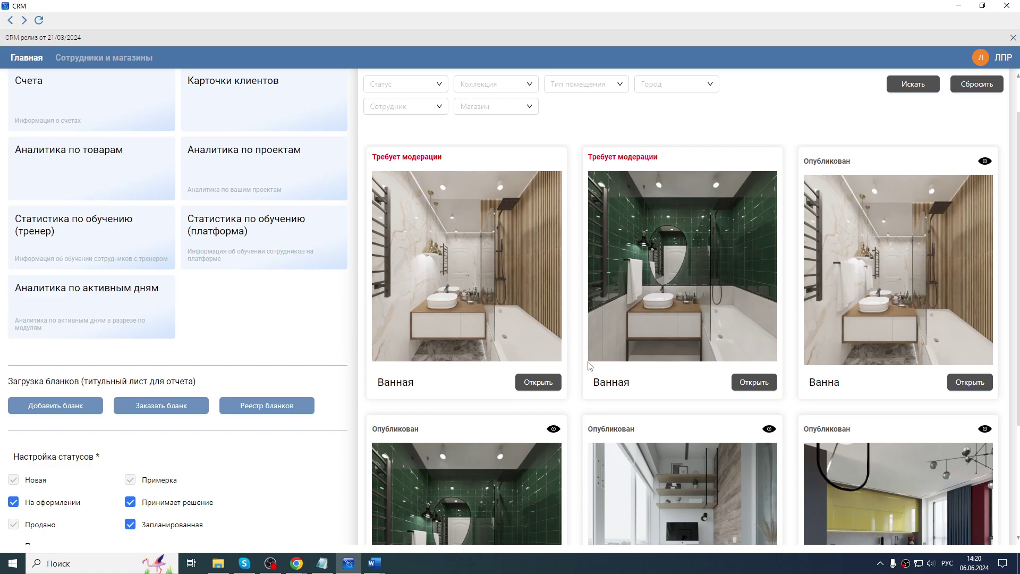
click(537, 382)
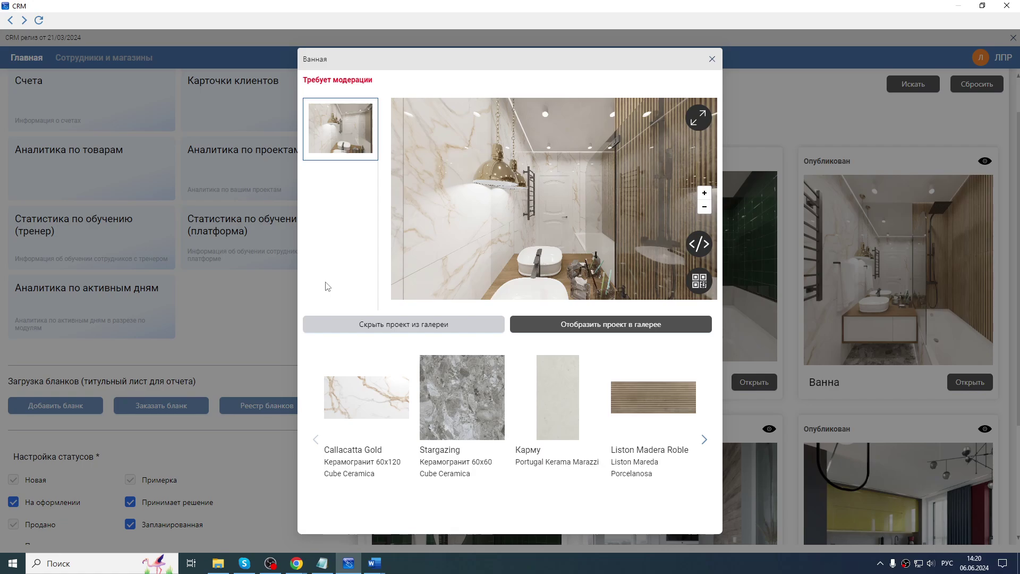
click(711, 61)
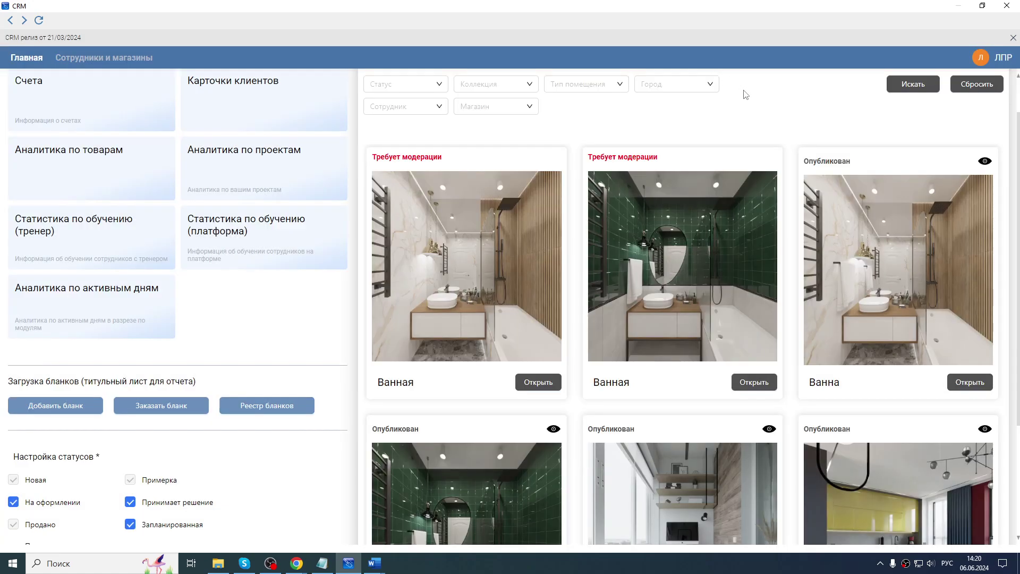
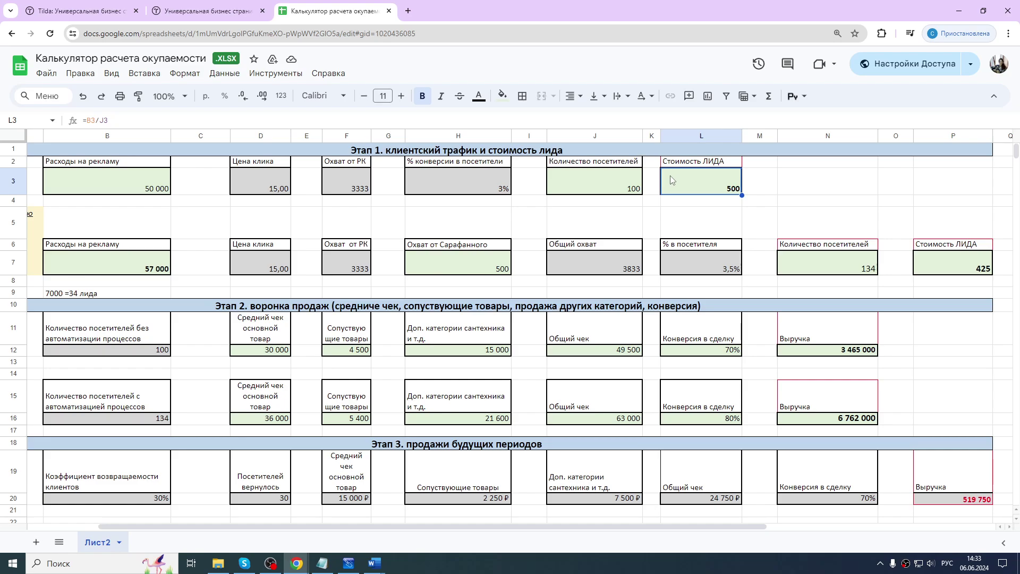
click(277, 352)
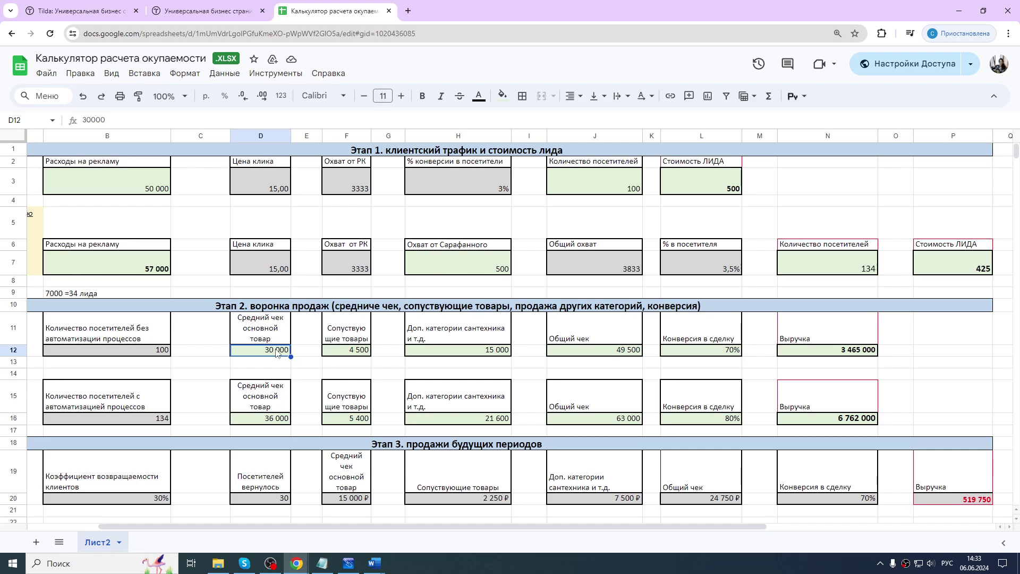
click(340, 354)
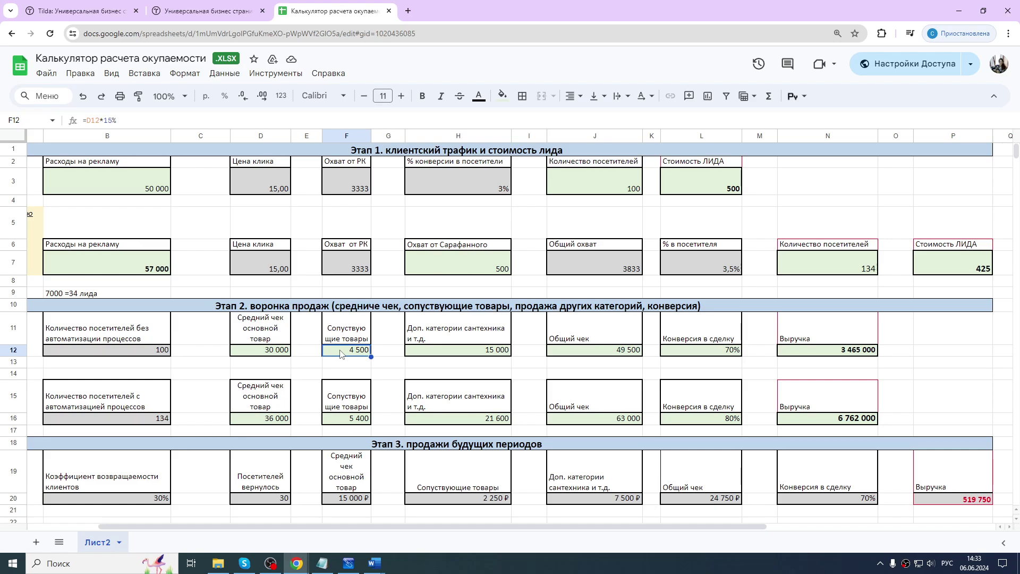
click(422, 352)
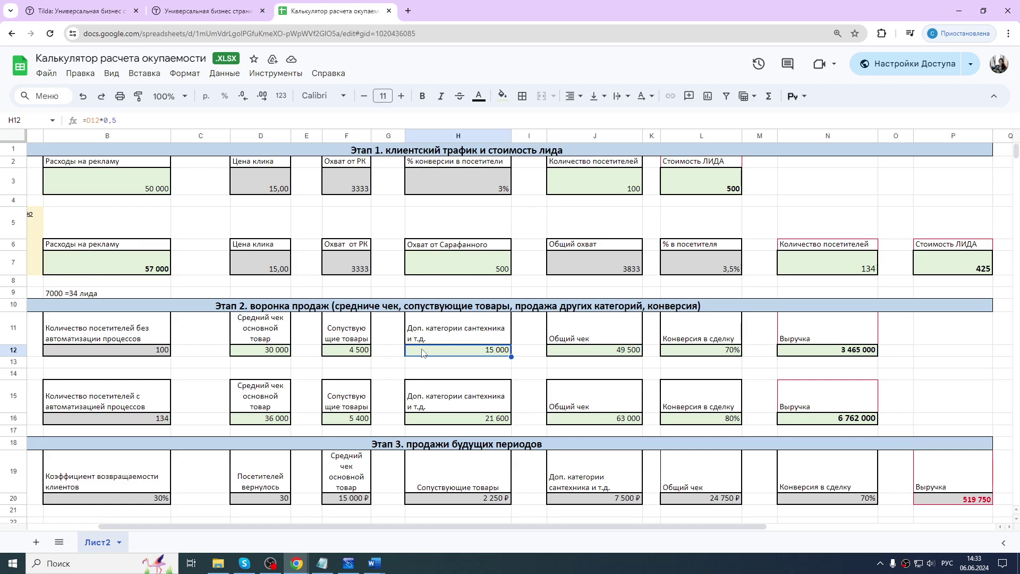
click(564, 353)
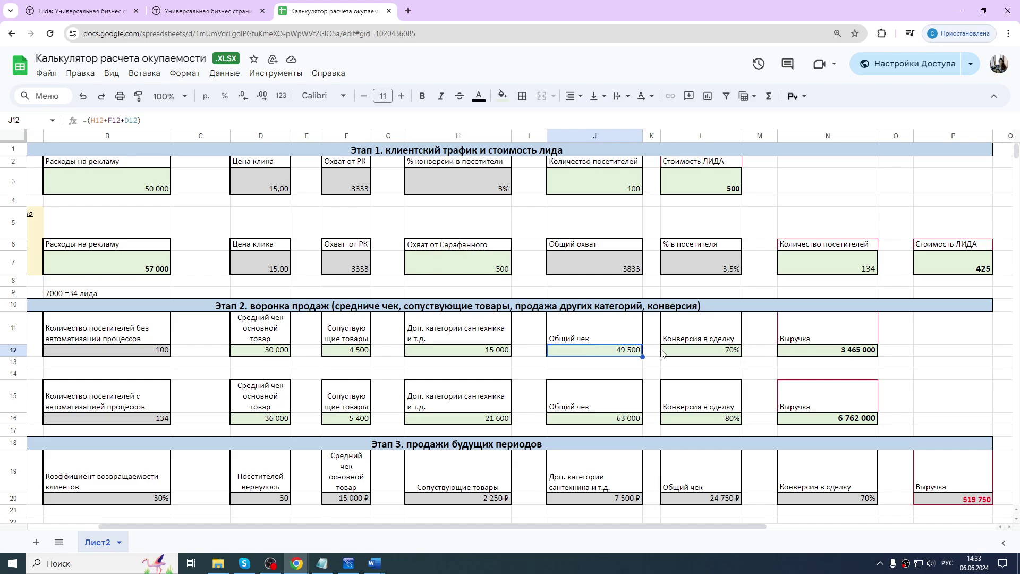
click(697, 351)
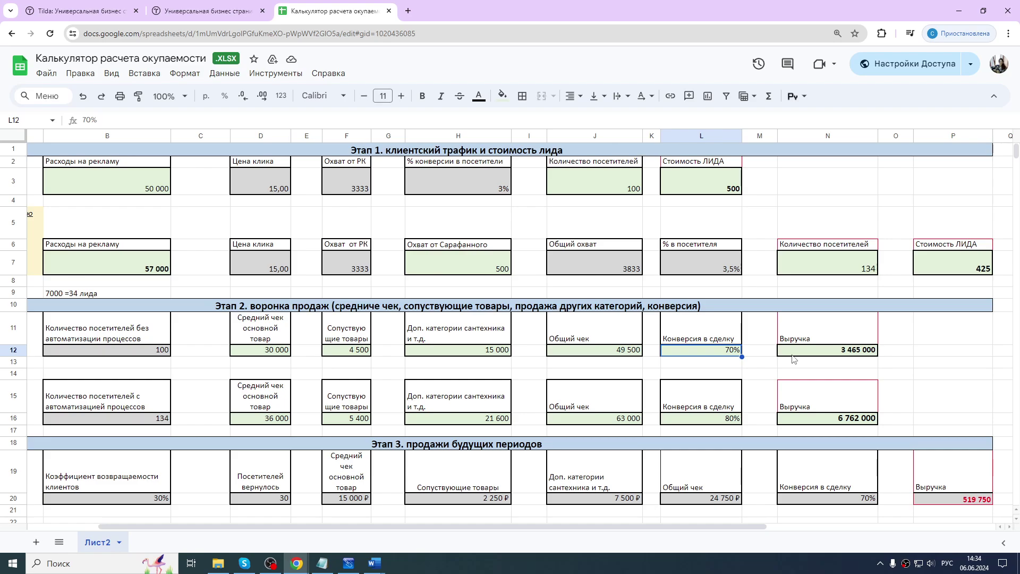
click(793, 353)
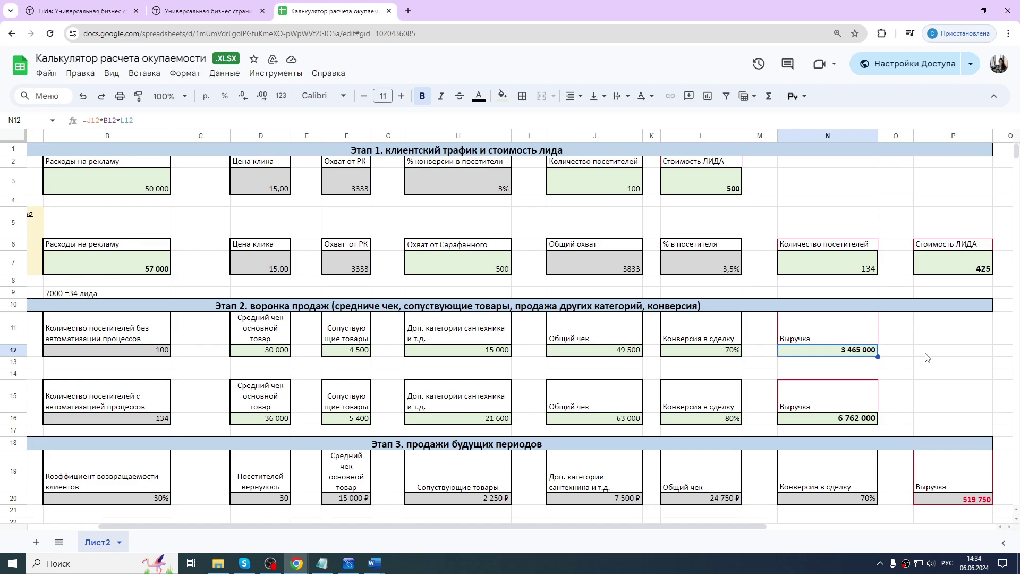
click(103, 258)
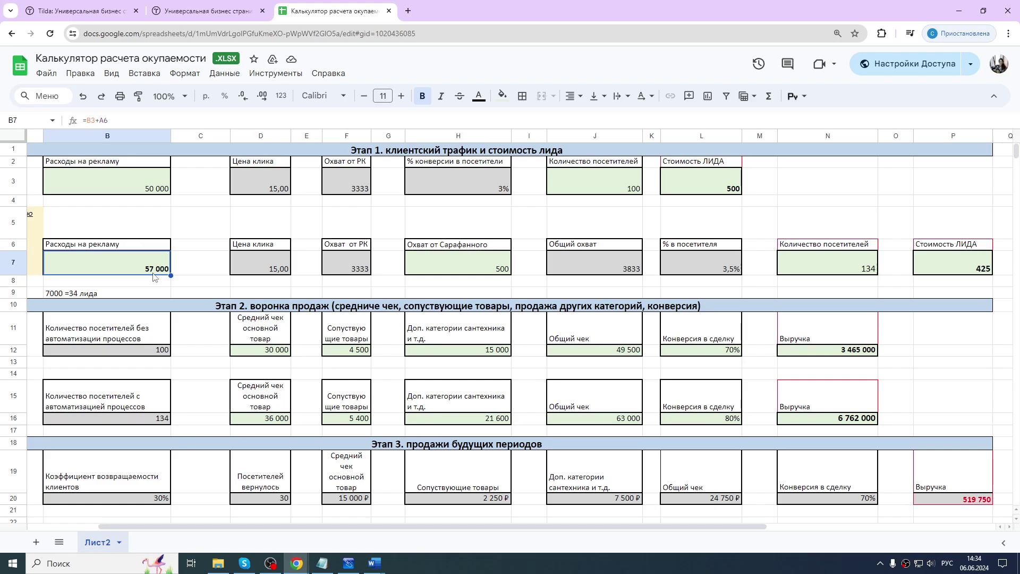
click(444, 270)
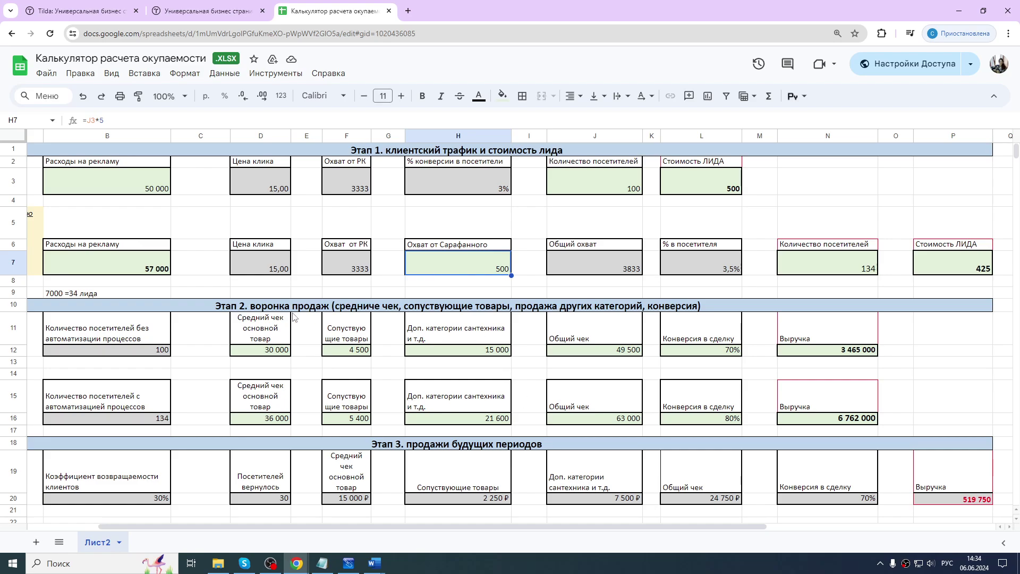
click(626, 190)
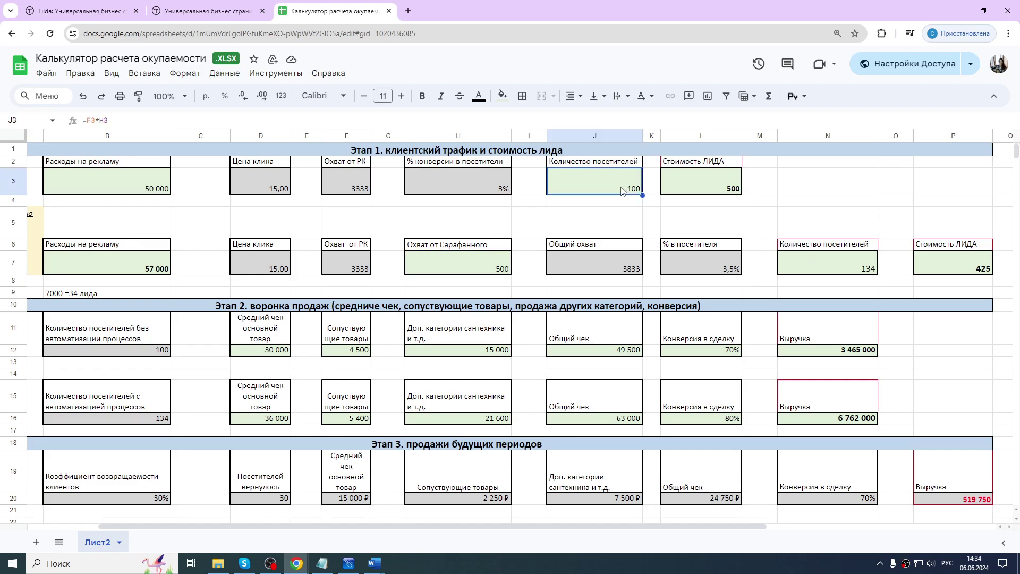
click(494, 270)
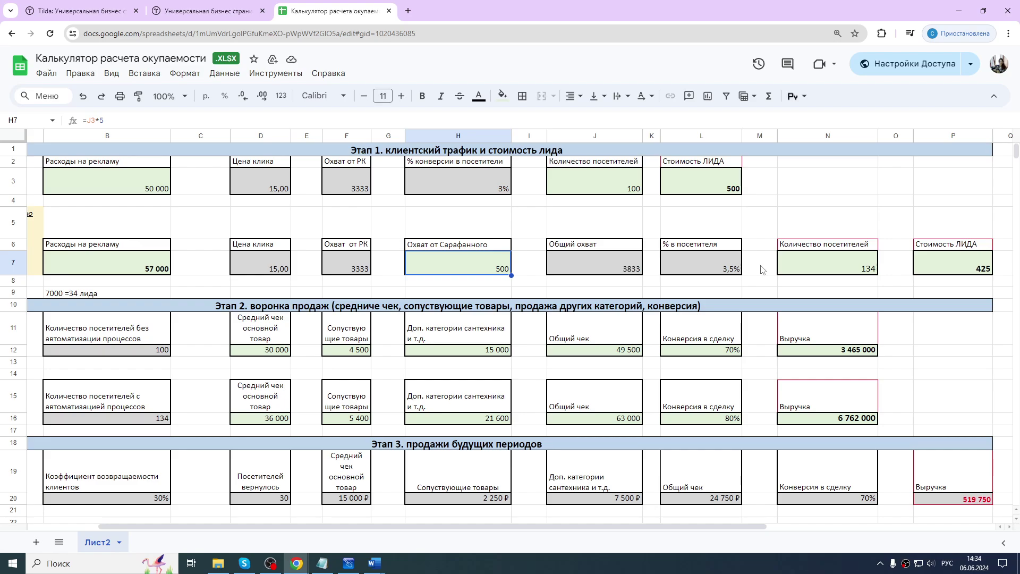
click(790, 263)
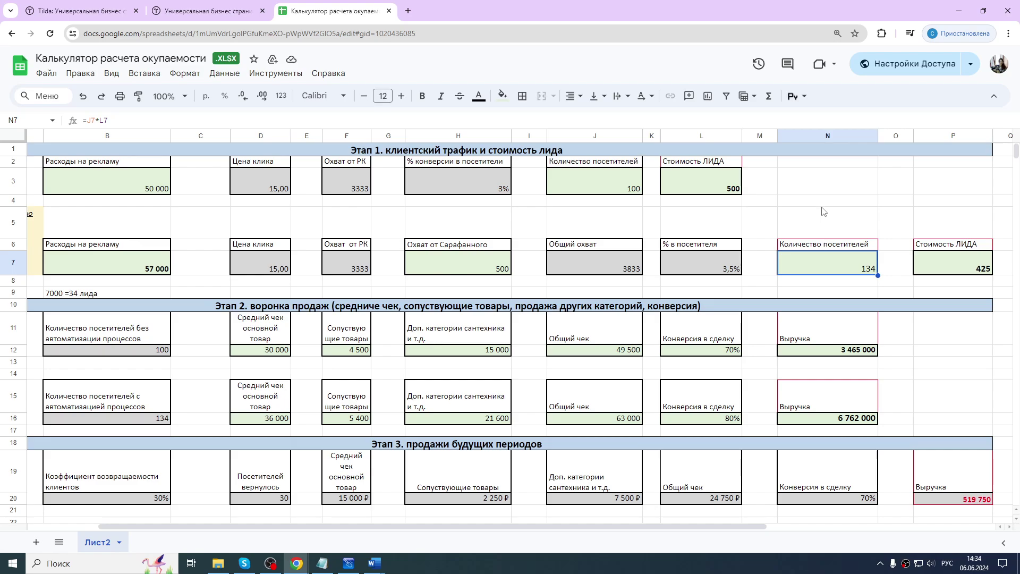
click(728, 271)
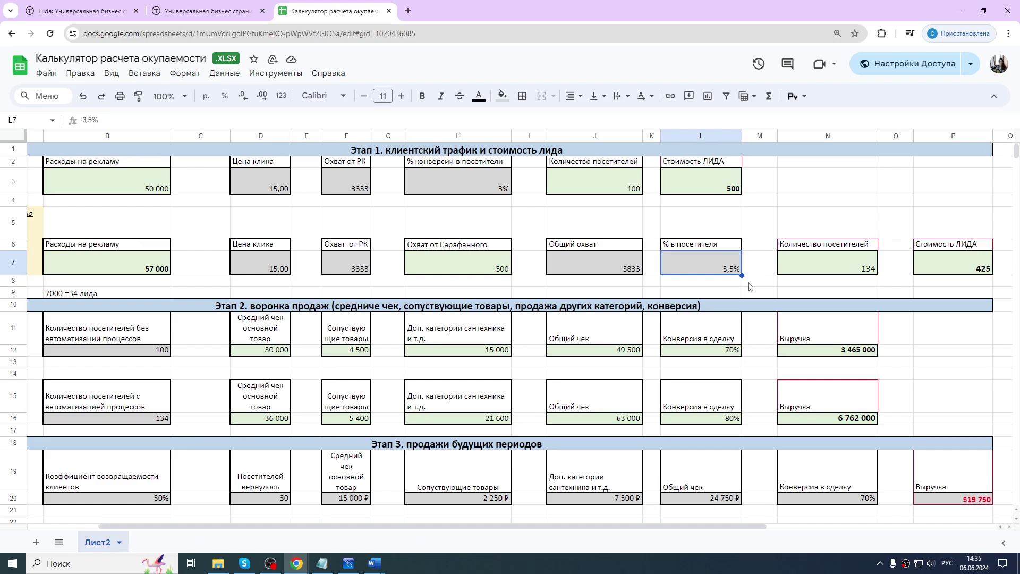
click(914, 264)
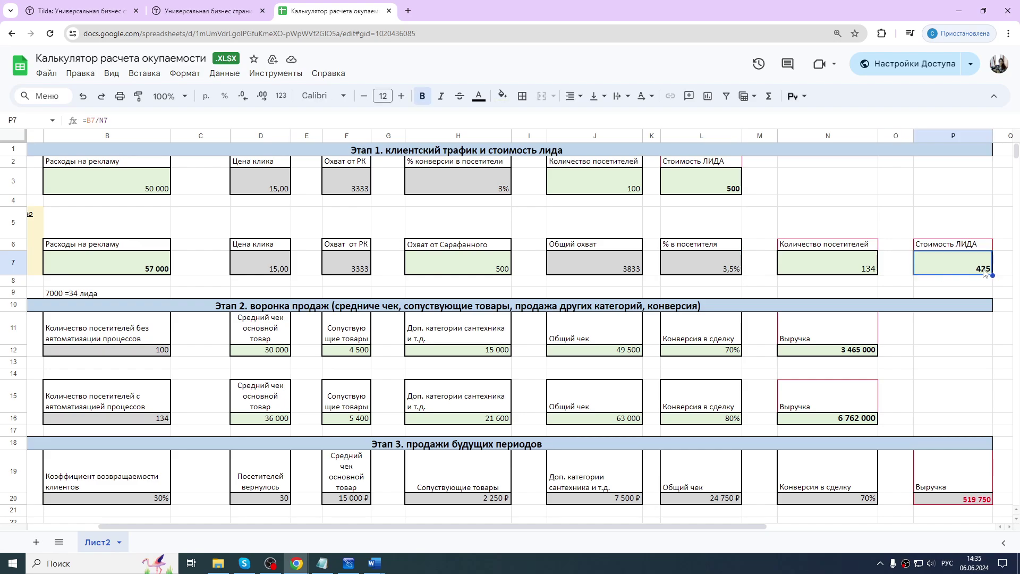
click(856, 271)
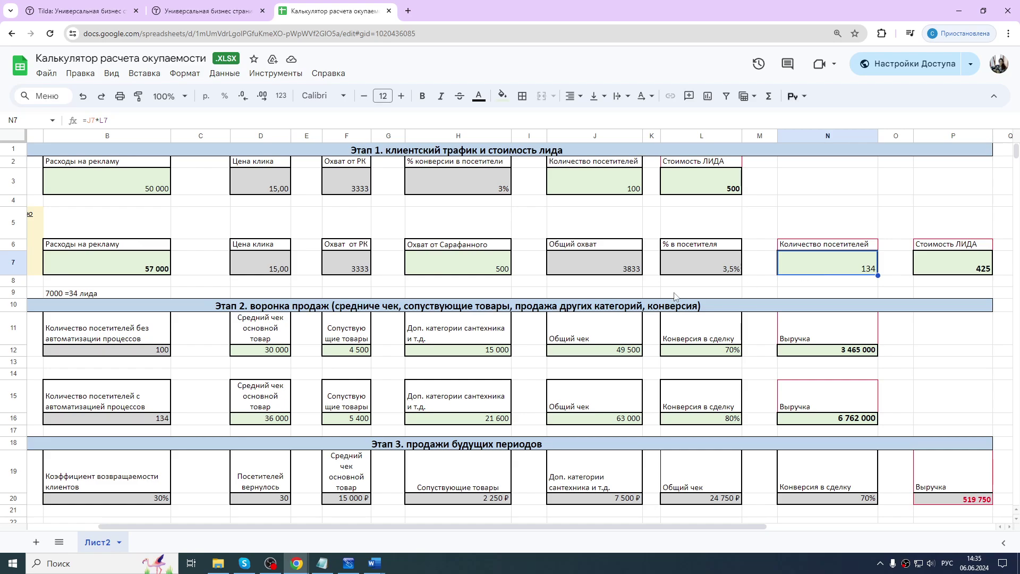
click(268, 420)
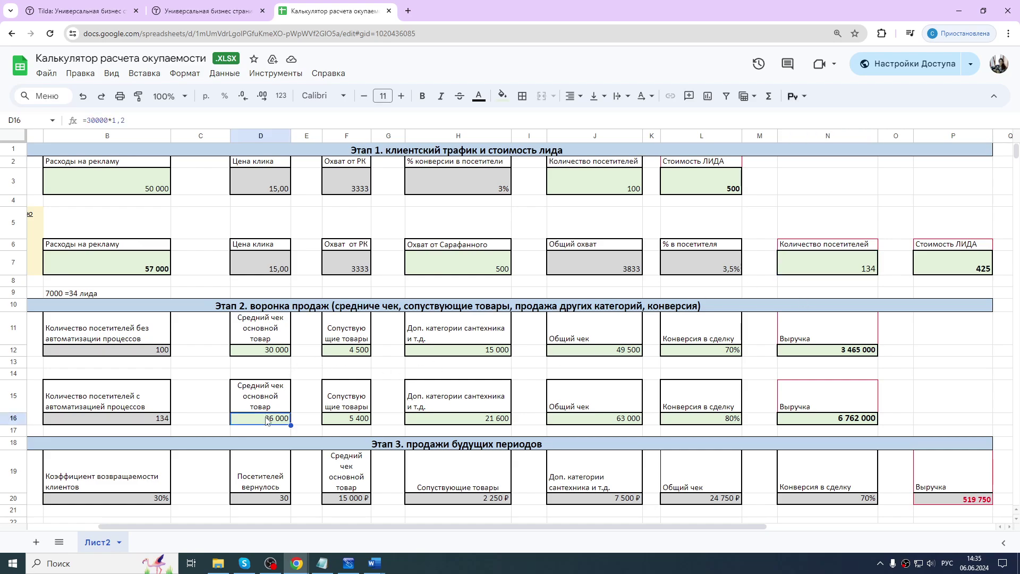
key(BackSpace)
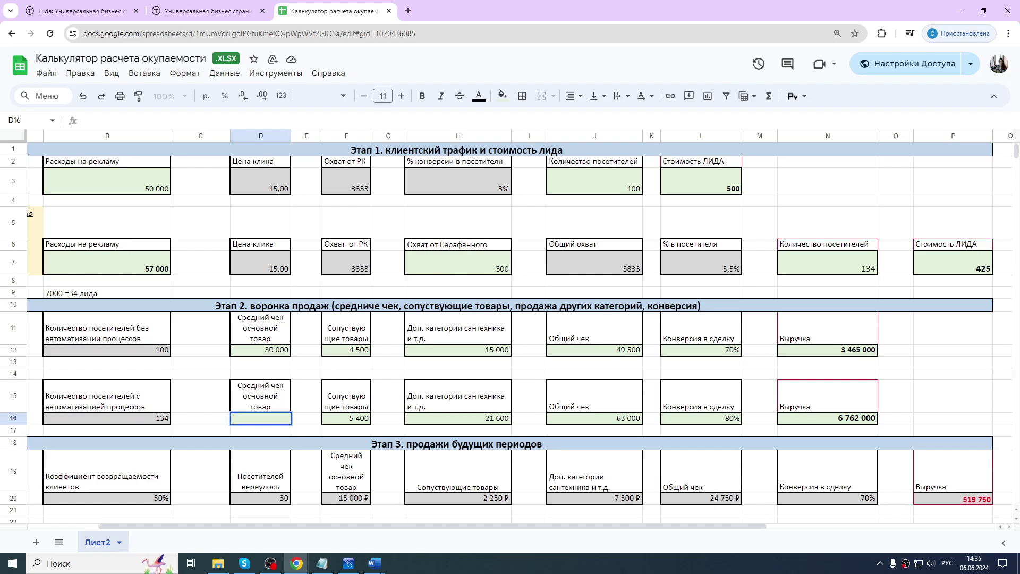
click(319, 392)
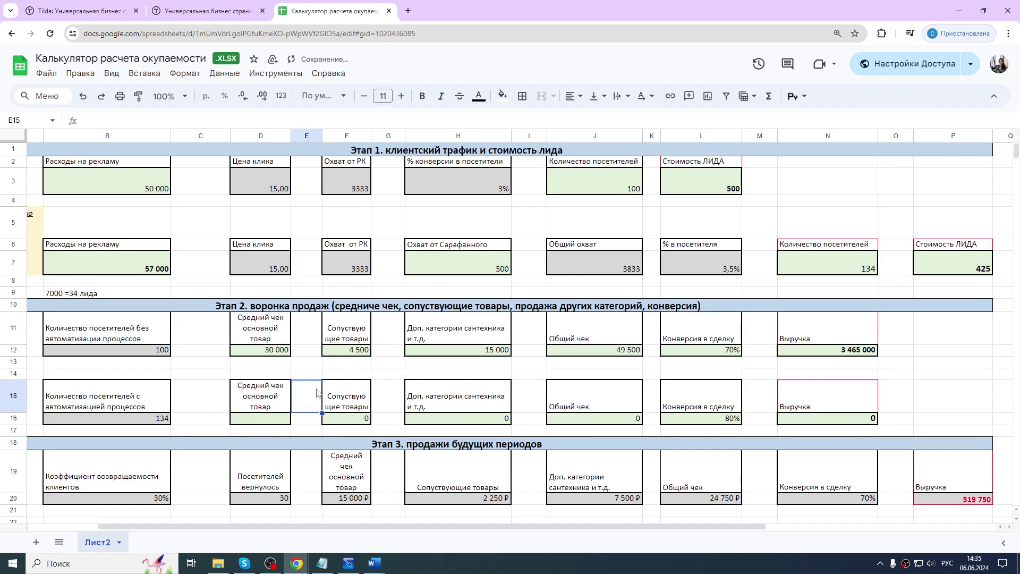
key(ctrl+z)
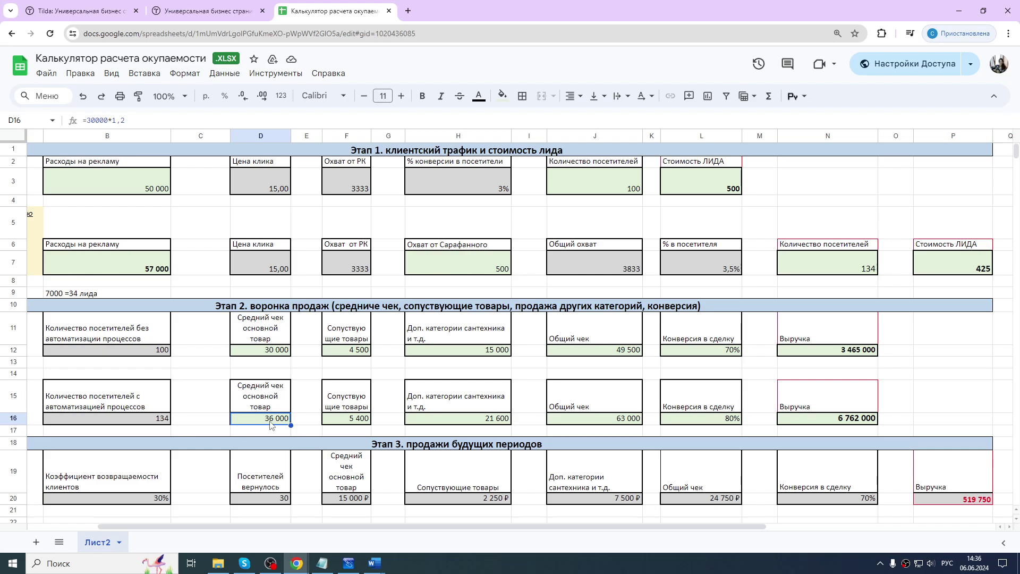
click(342, 423)
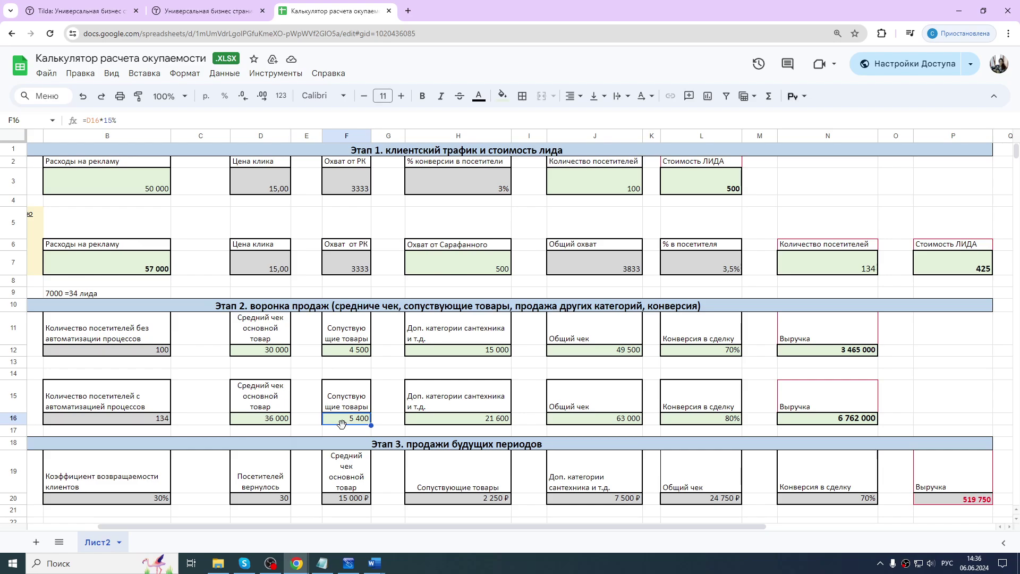
click(438, 420)
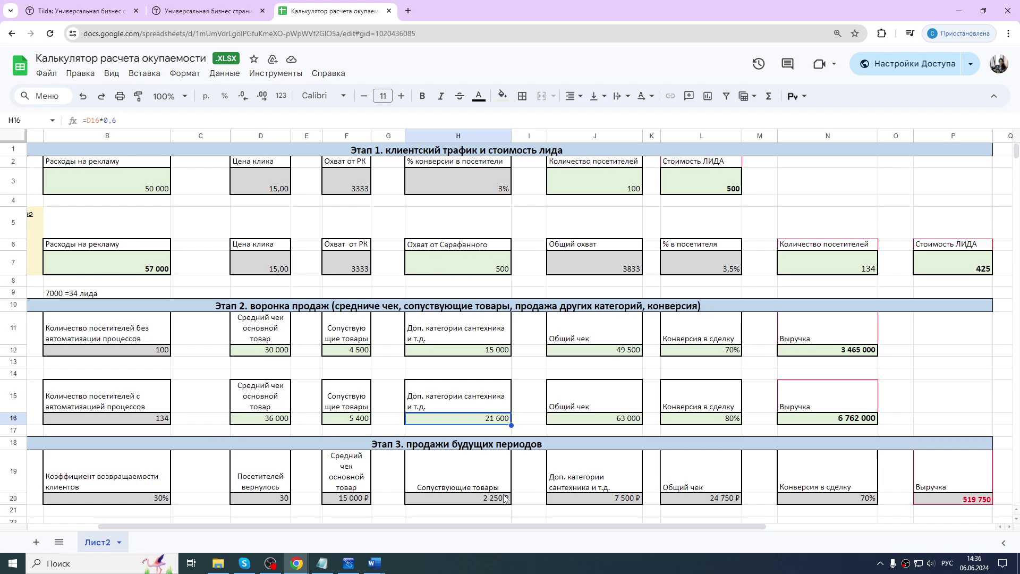
click(587, 419)
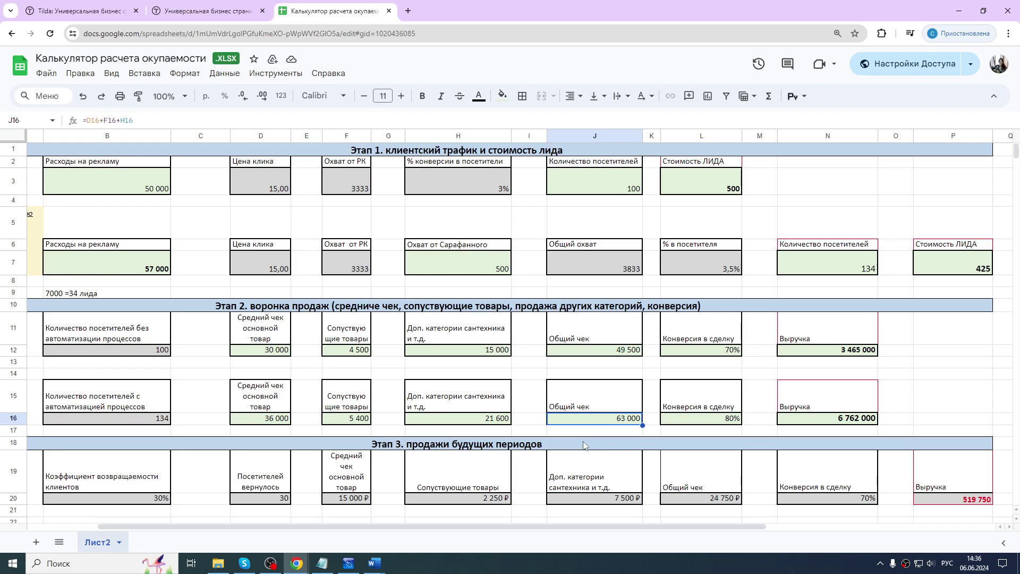
click(690, 420)
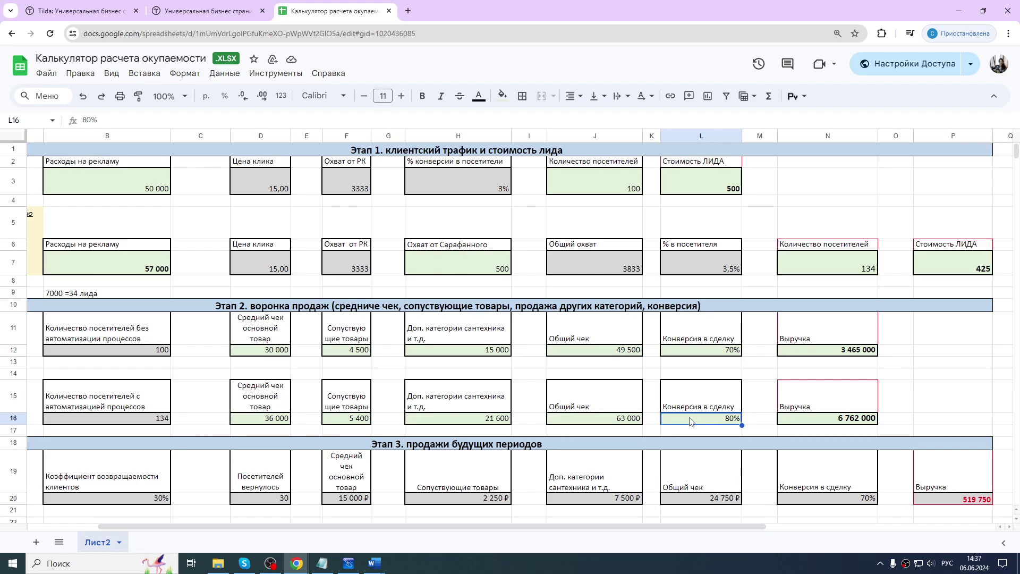
click(796, 422)
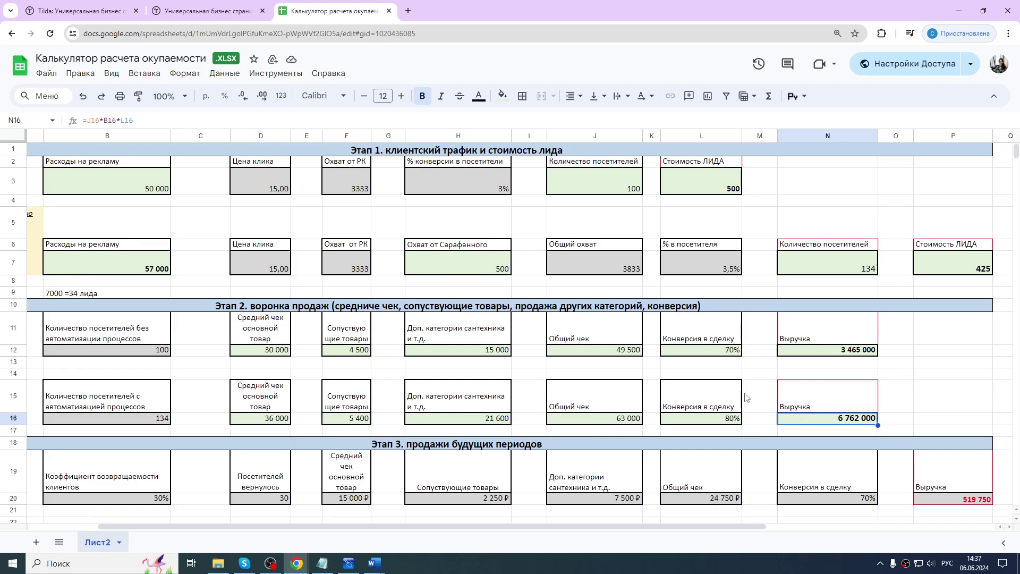
click(155, 272)
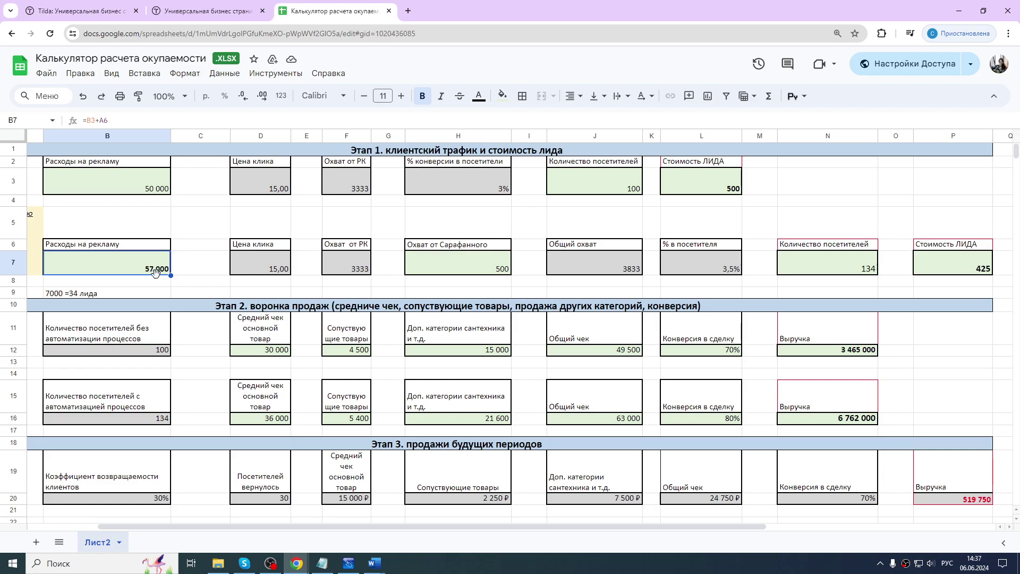
click(804, 422)
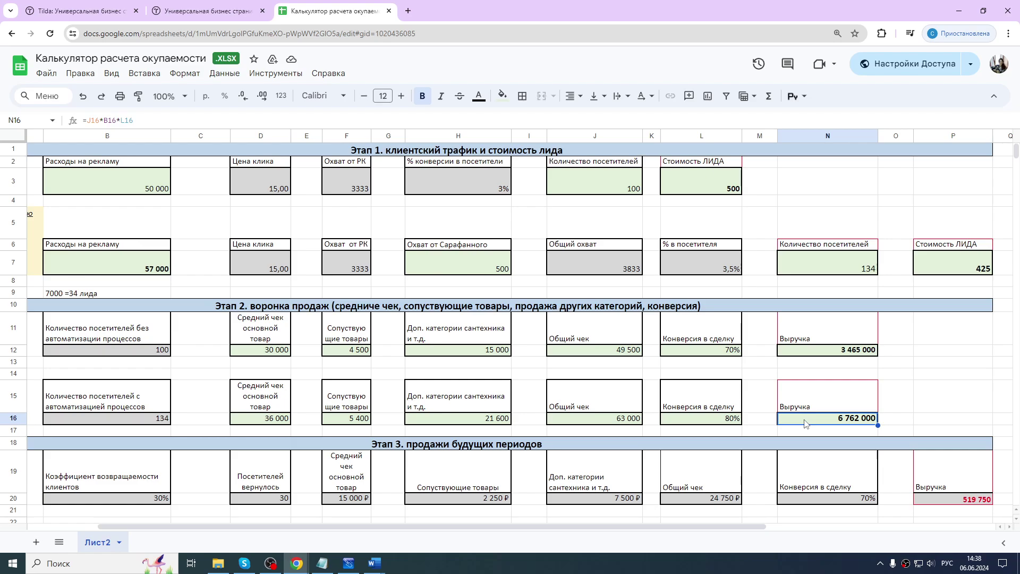
Inspect P24's future-period revenue formula (1 521 450), then minimize Sheets to reveal the CRM dashboard
scroll(616, 402, down, 2)
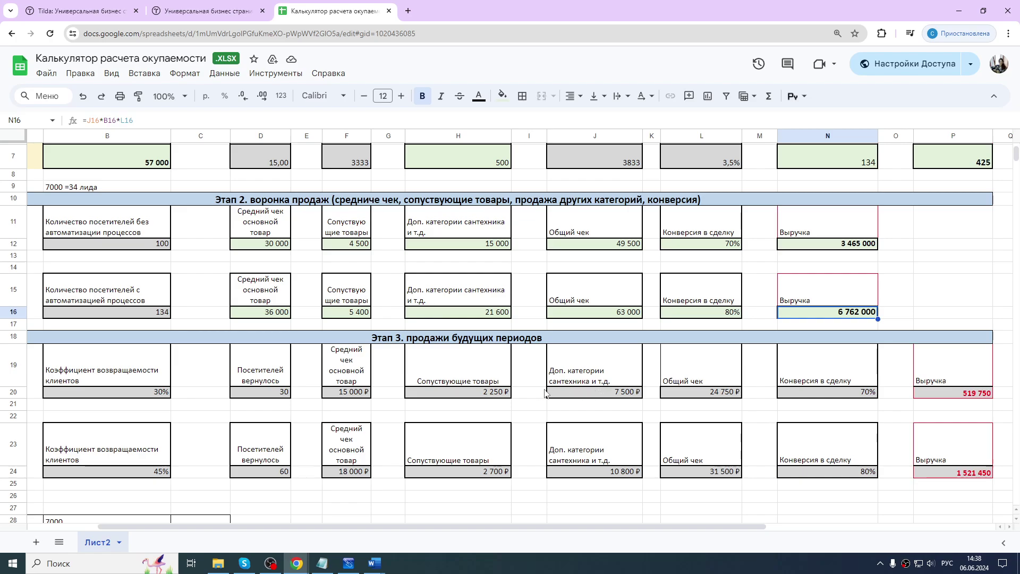
click(529, 391)
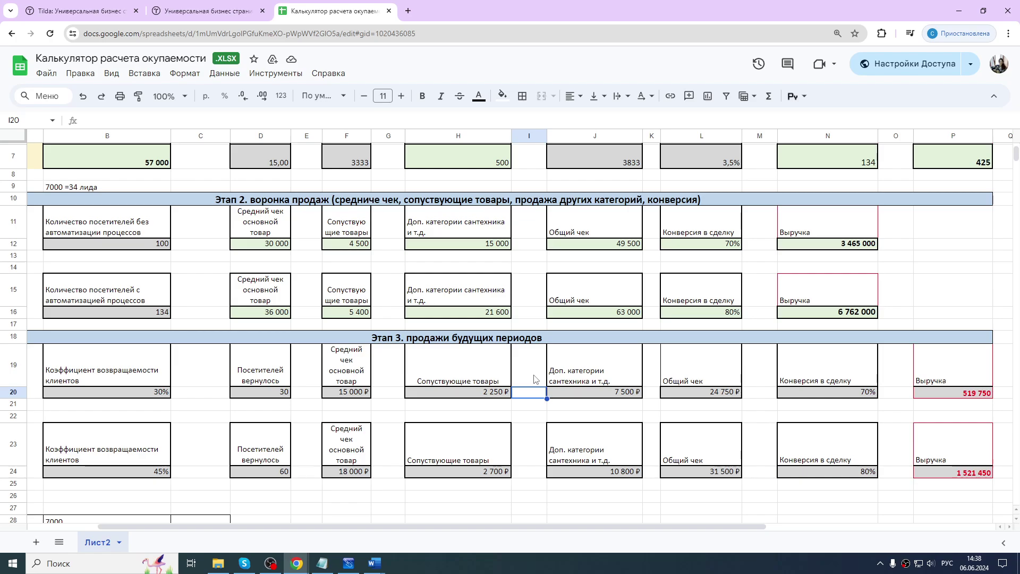
click(978, 473)
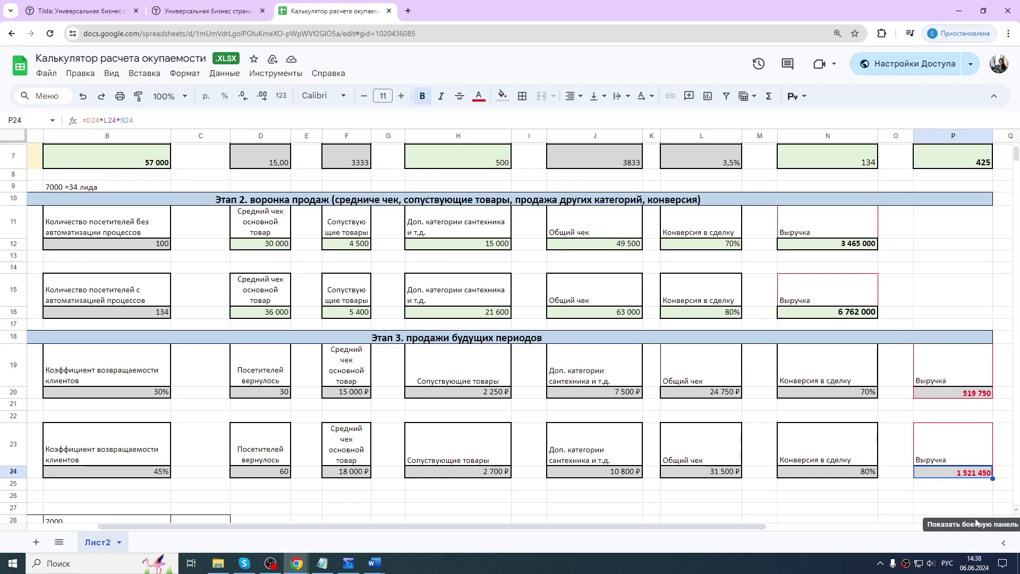
click(961, 10)
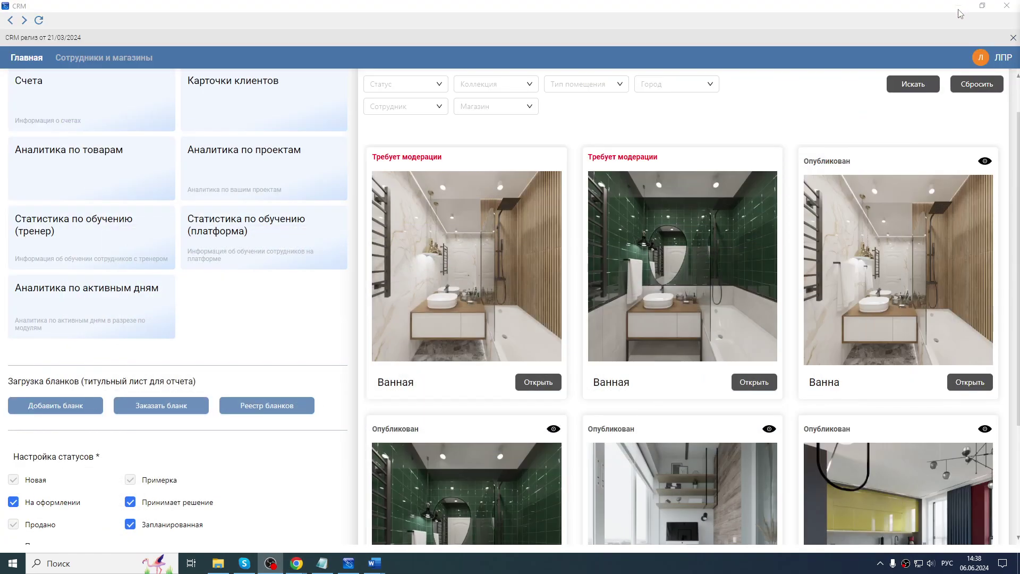
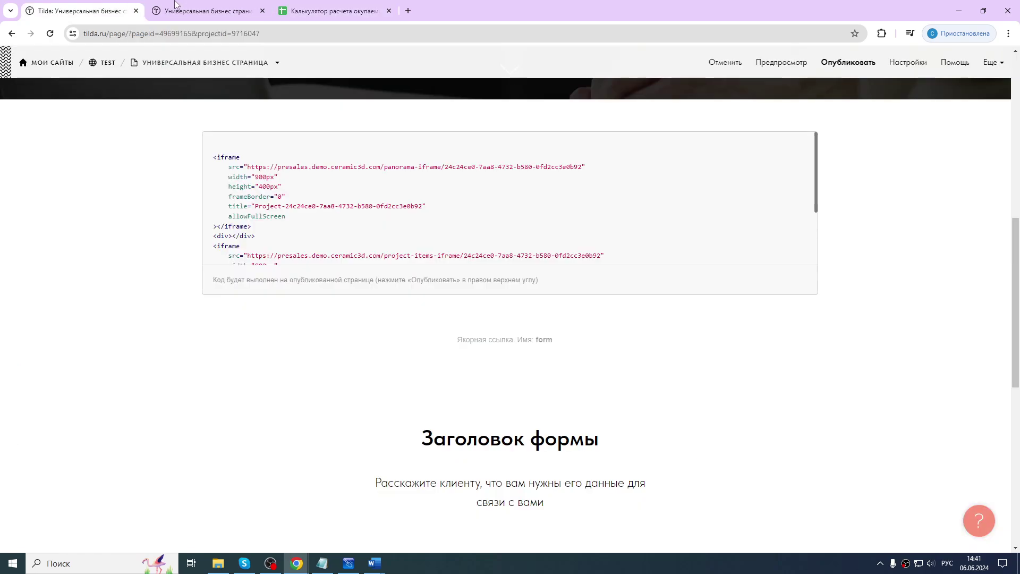
Switch to the published Tilda landing page tab
click(207, 11)
Reload the published page and scroll through the green bathroom panorama and tile carousel
click(49, 34)
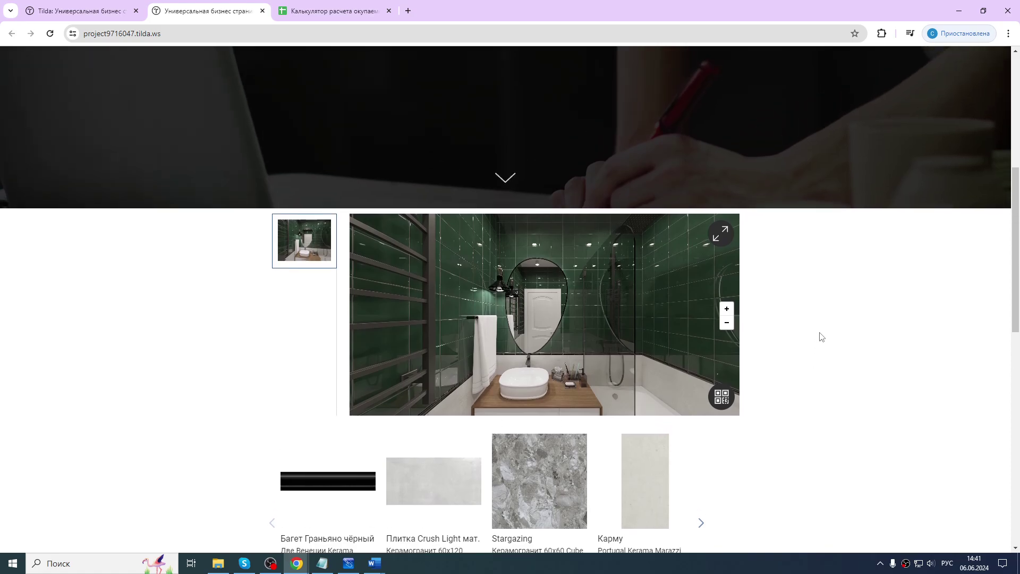
scroll(314, 266, up, 8)
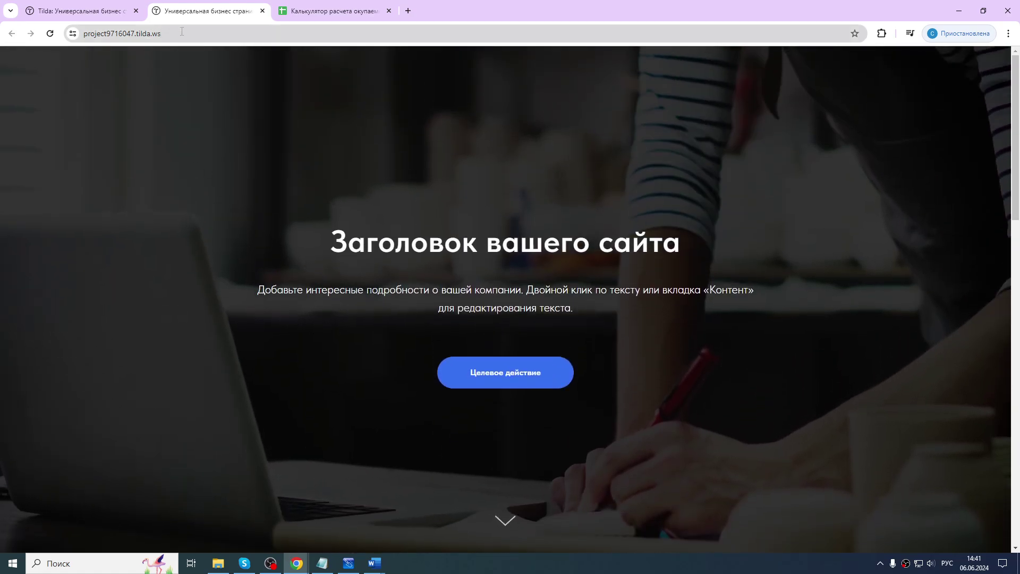
scroll(826, 327, down, 4)
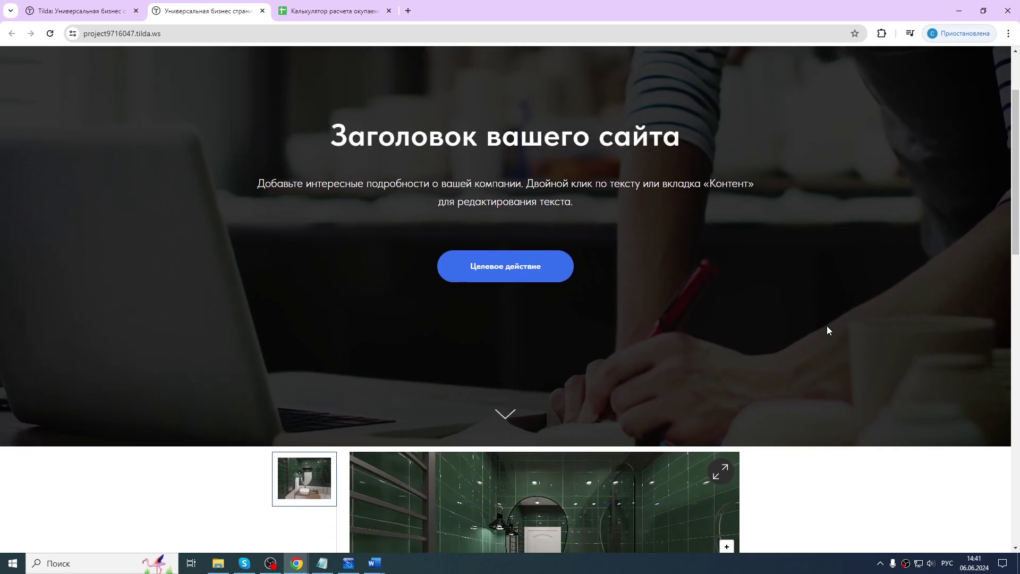
scroll(827, 326, down, 4)
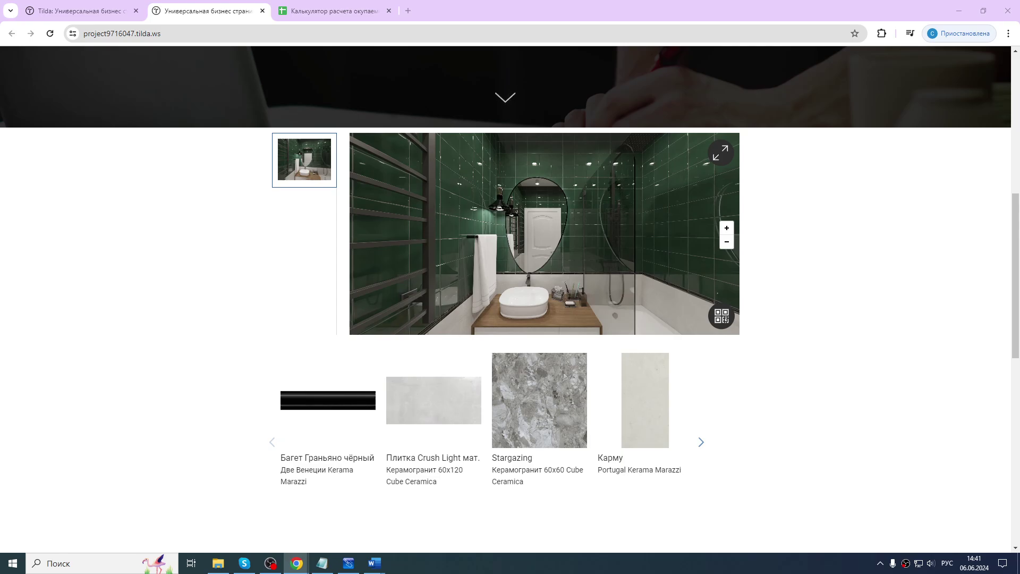
mouse_move(637, 366)
scroll(785, 359, up, 8)
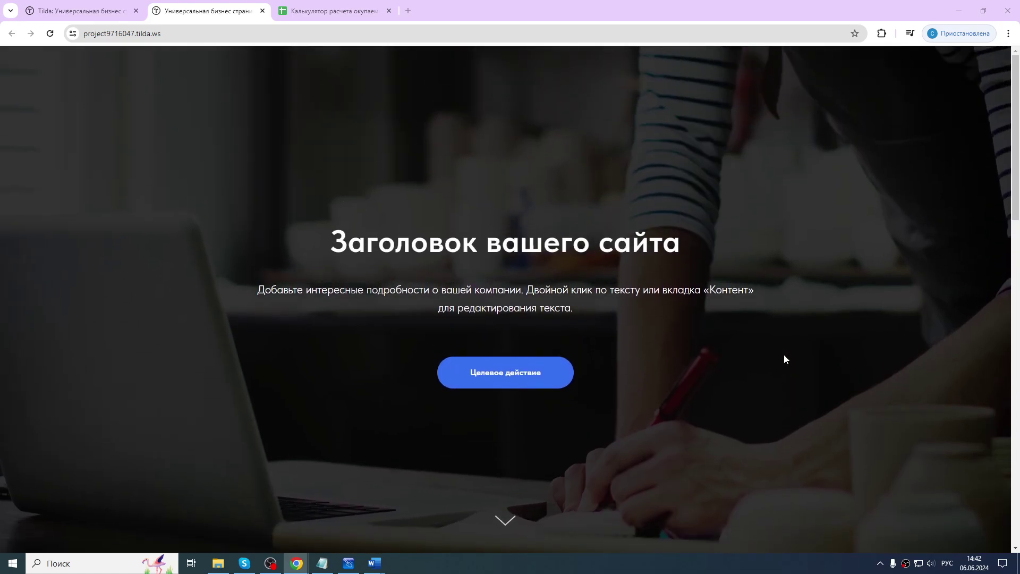
scroll(784, 359, down, 6)
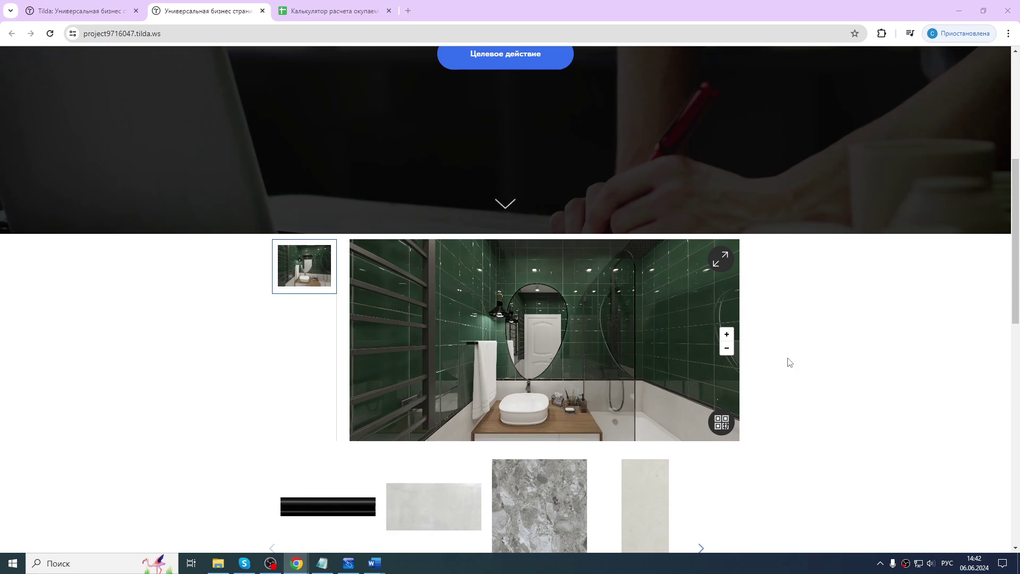
scroll(790, 362, down, 1)
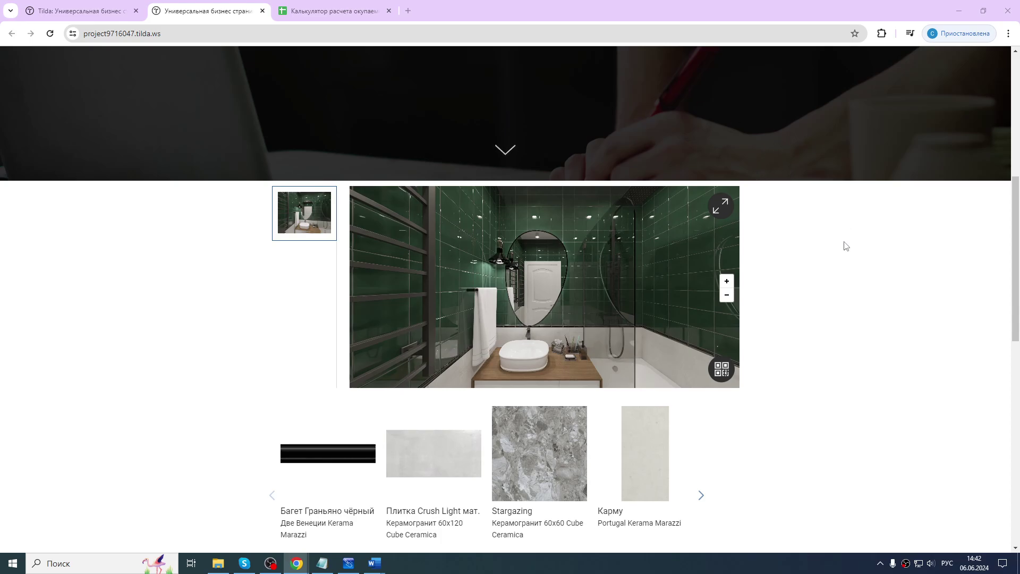
scroll(845, 244, up, 1)
scroll(845, 245, up, 6)
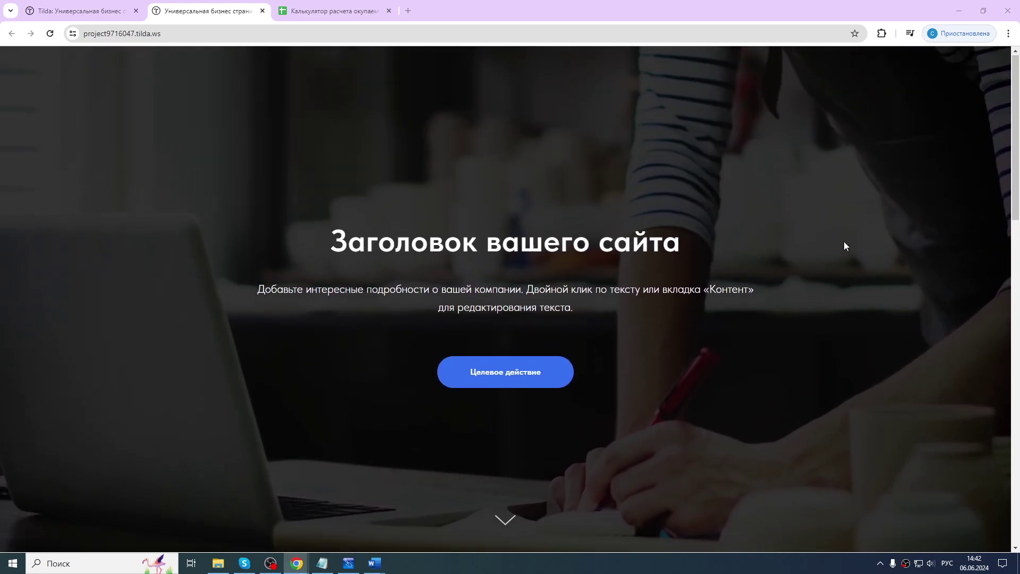
scroll(844, 245, down, 6)
scroll(845, 246, down, 2)
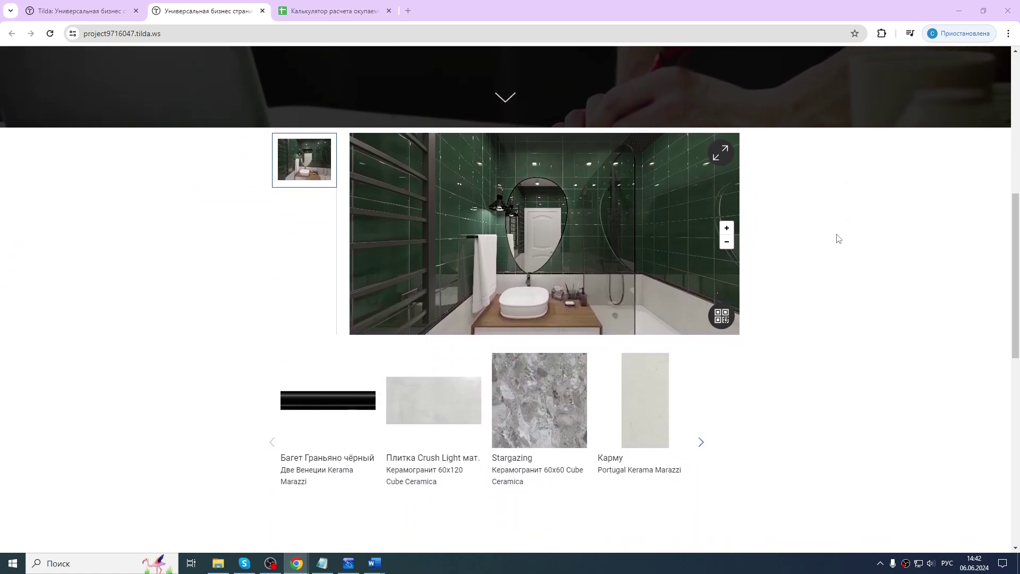
scroll(837, 238, down, 8)
scroll(838, 238, down, 3)
scroll(836, 235, up, 18)
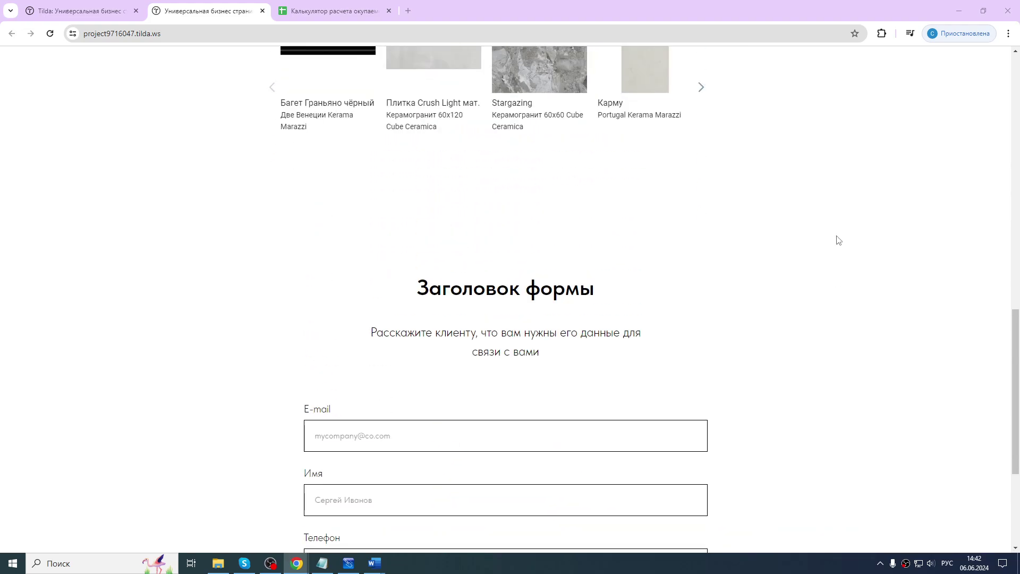
scroll(563, 200, down, 3)
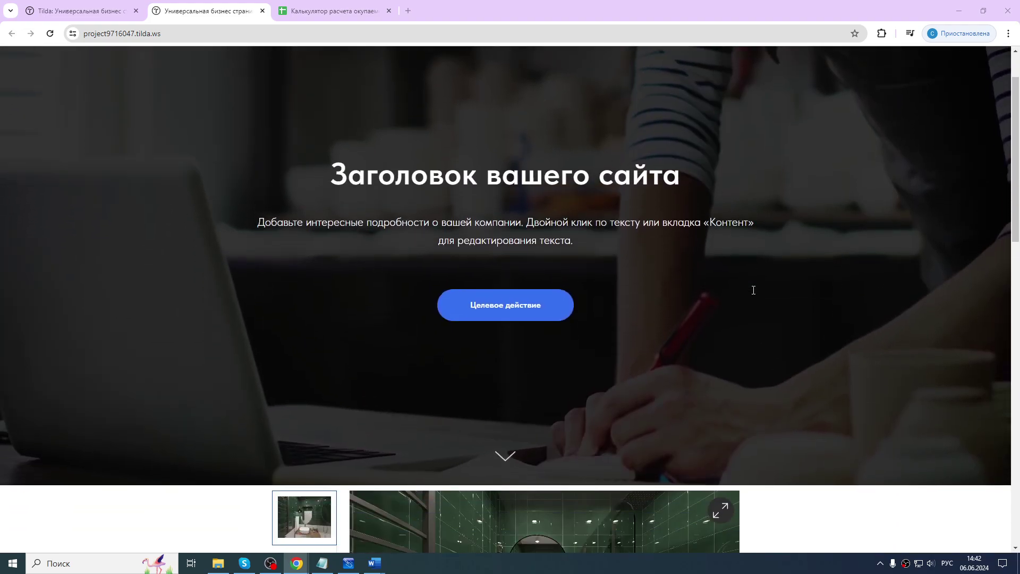
scroll(744, 287, down, 11)
right_click(749, 294)
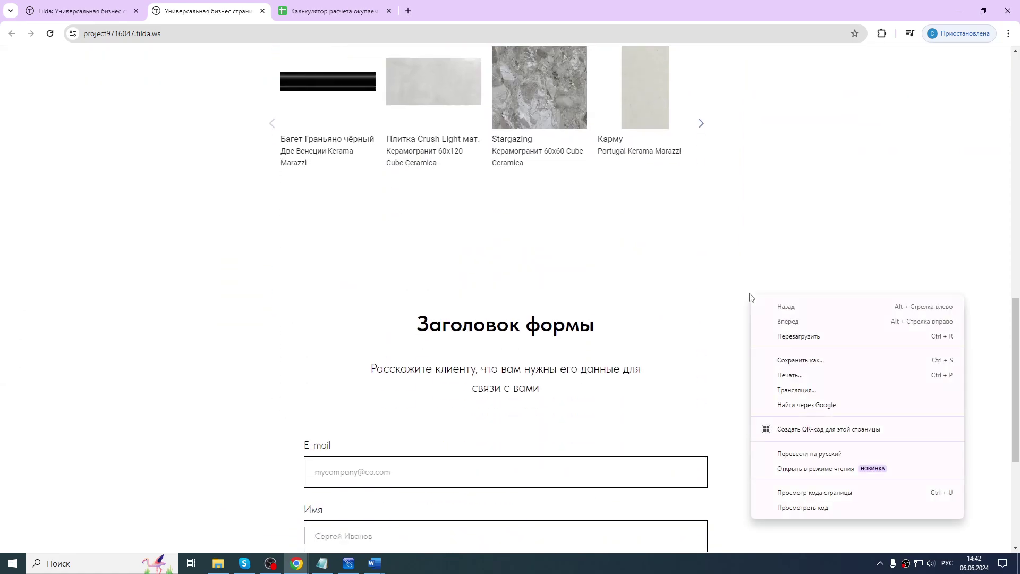
click(738, 280)
scroll(738, 280, down, 4)
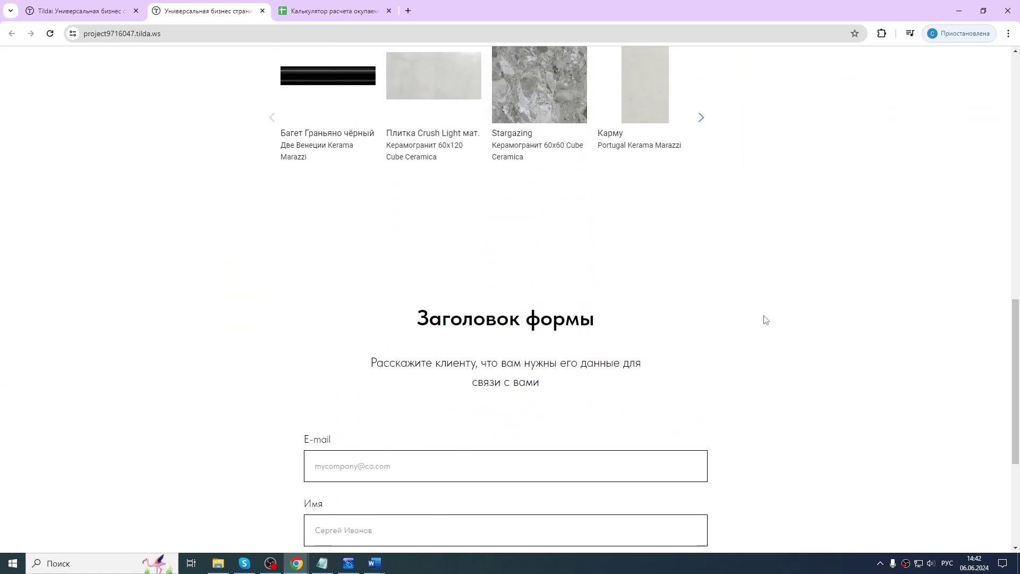
scroll(765, 318, up, 6)
scroll(803, 350, down, 7)
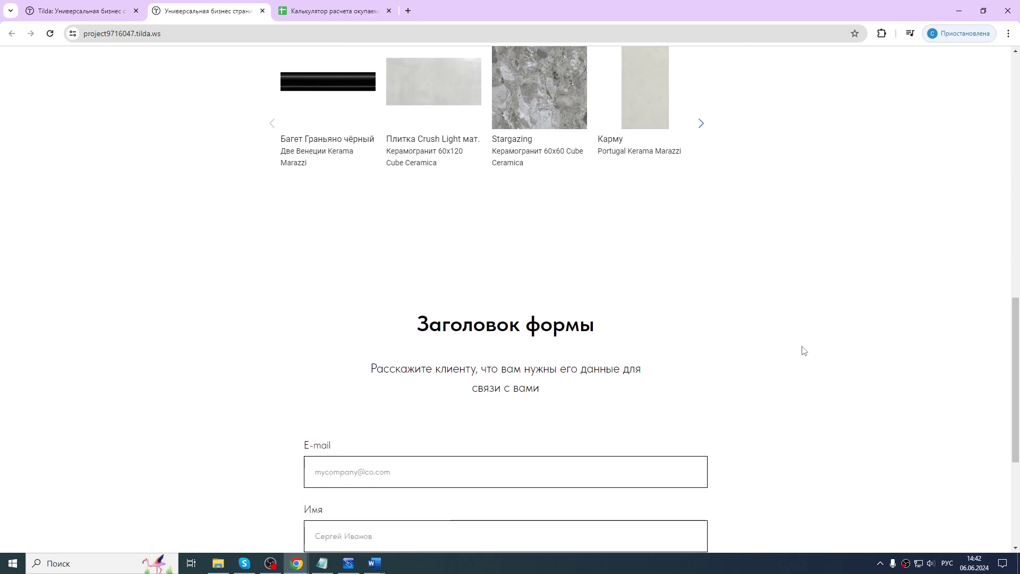
scroll(803, 349, up, 9)
scroll(803, 350, up, 4)
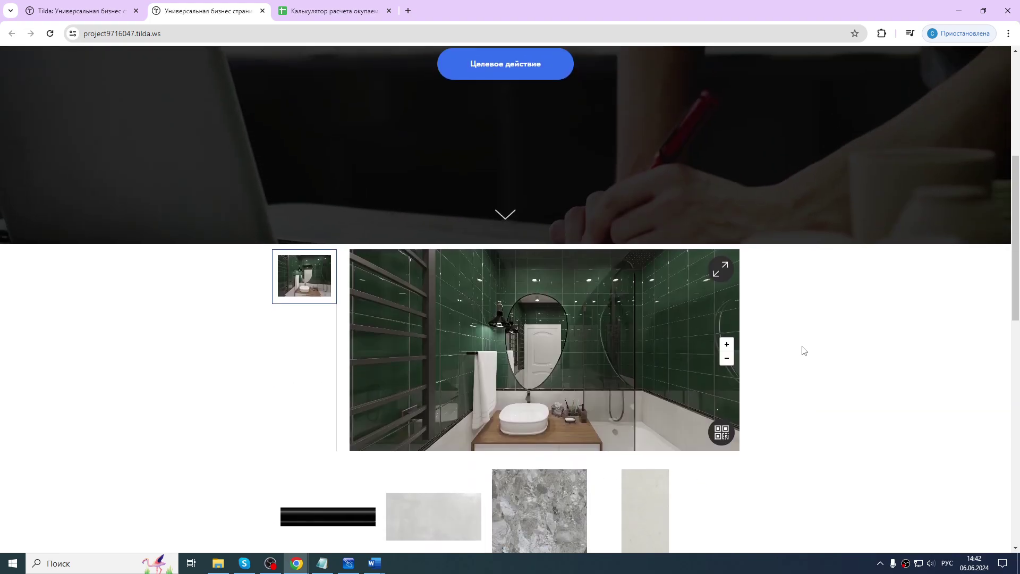
scroll(801, 351, down, 2)
View the panorama fullscreen toward the bathtub and towel rail, then return to the CRM
click(719, 172)
drag(691, 251, 470, 183)
key(Escape)
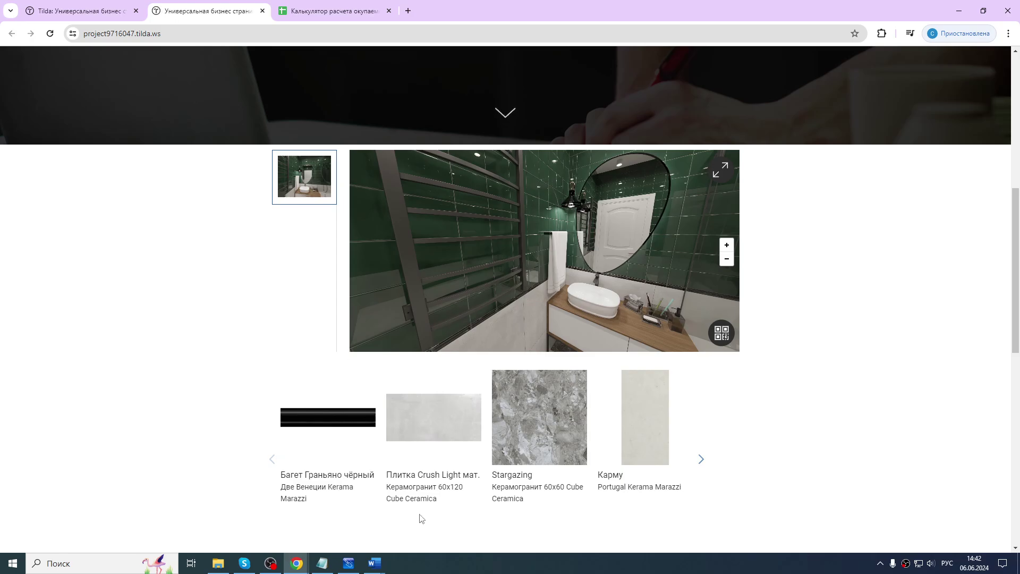
click(348, 564)
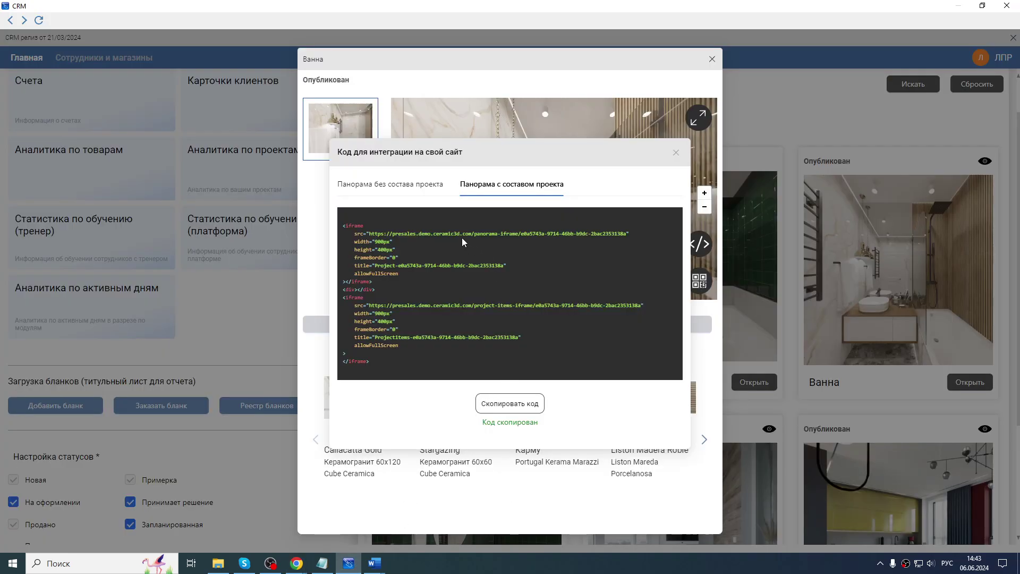
Toggle the embed code to 'Панорама без состава проекта' and back to 'Панорама с составом проекта', then return to the page
click(399, 196)
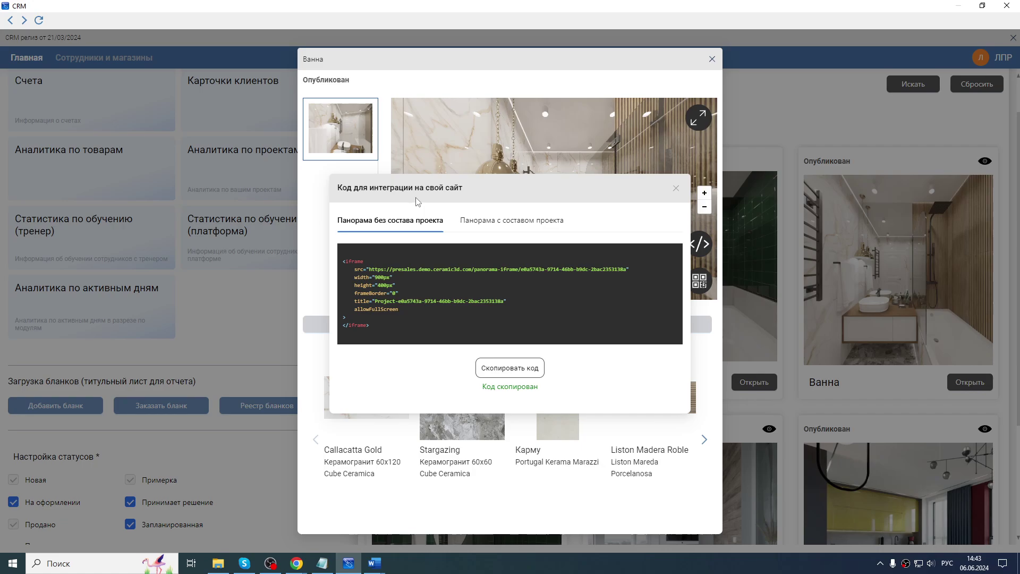
click(498, 222)
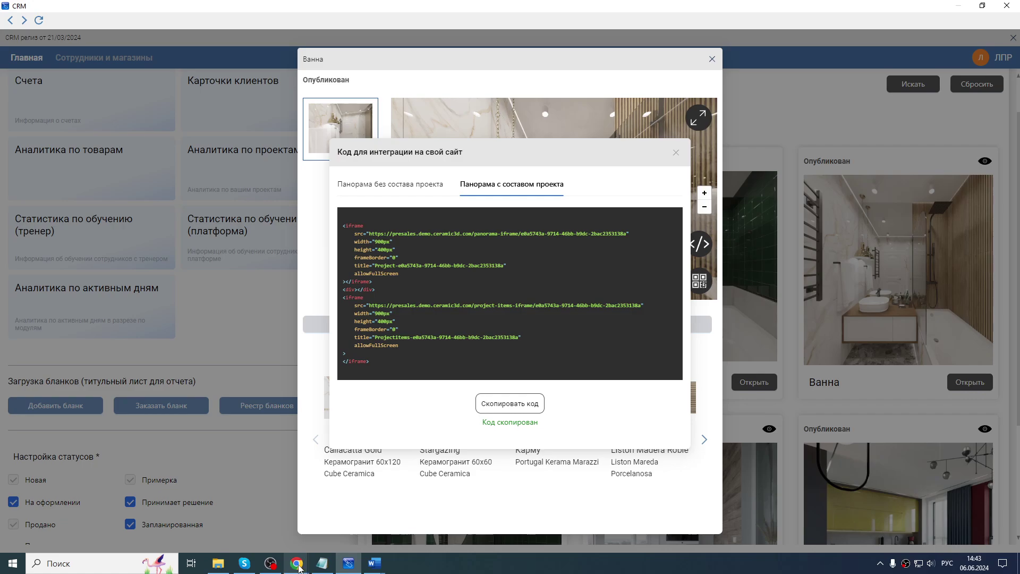
mouse_move(297, 566)
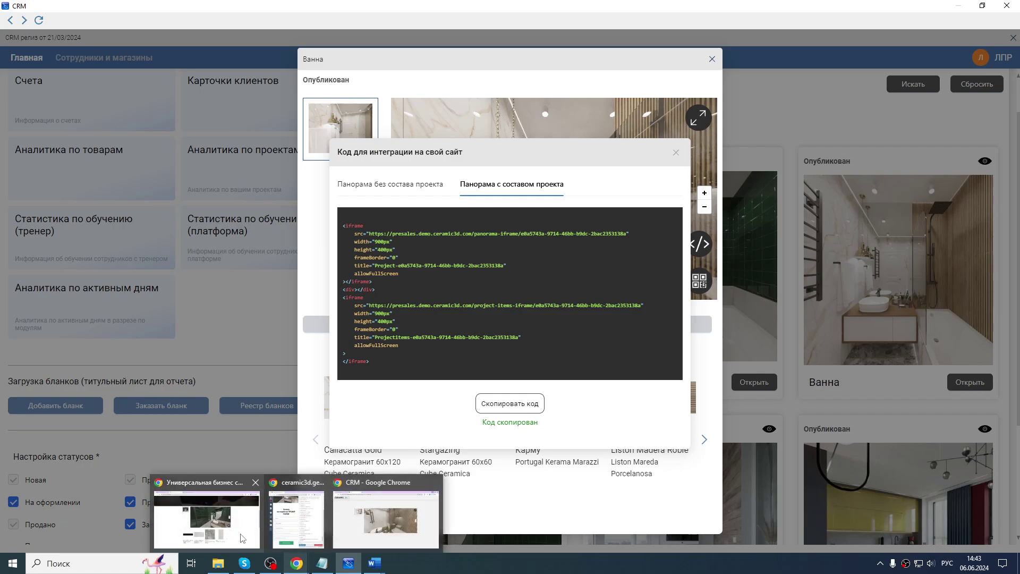
click(207, 513)
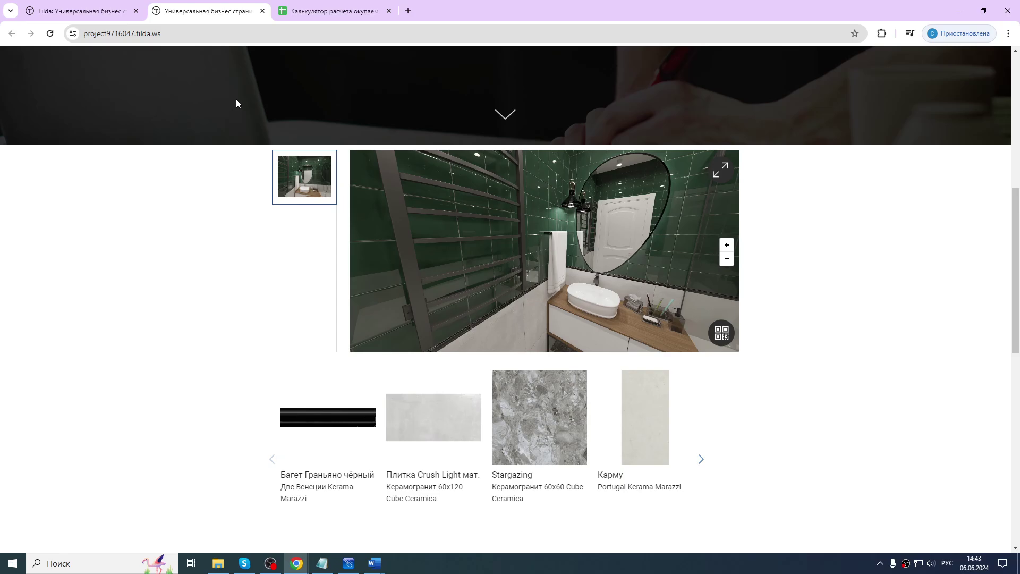
Add an empty HTML-код block from the Другое category above the form
click(84, 15)
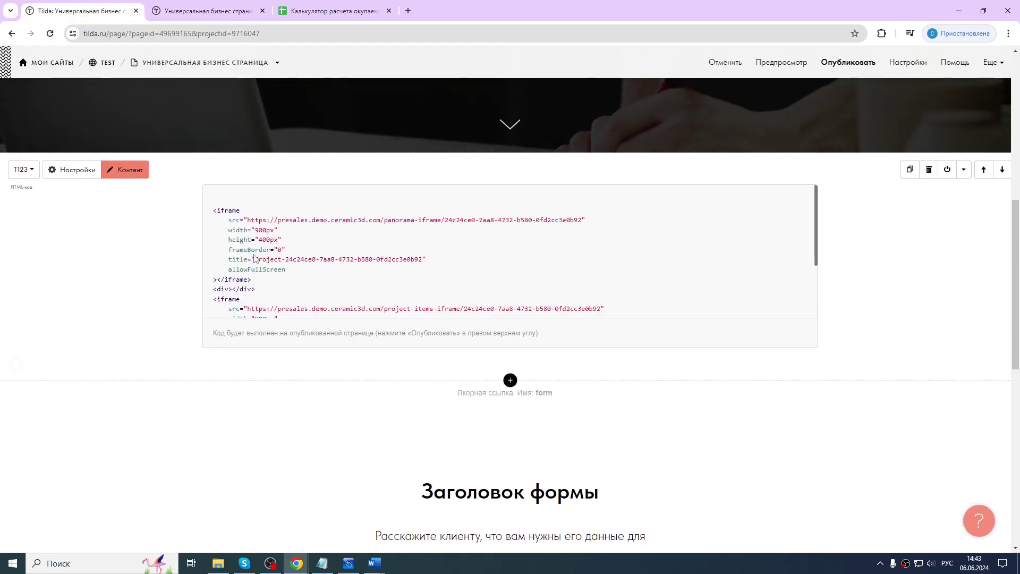
click(509, 380)
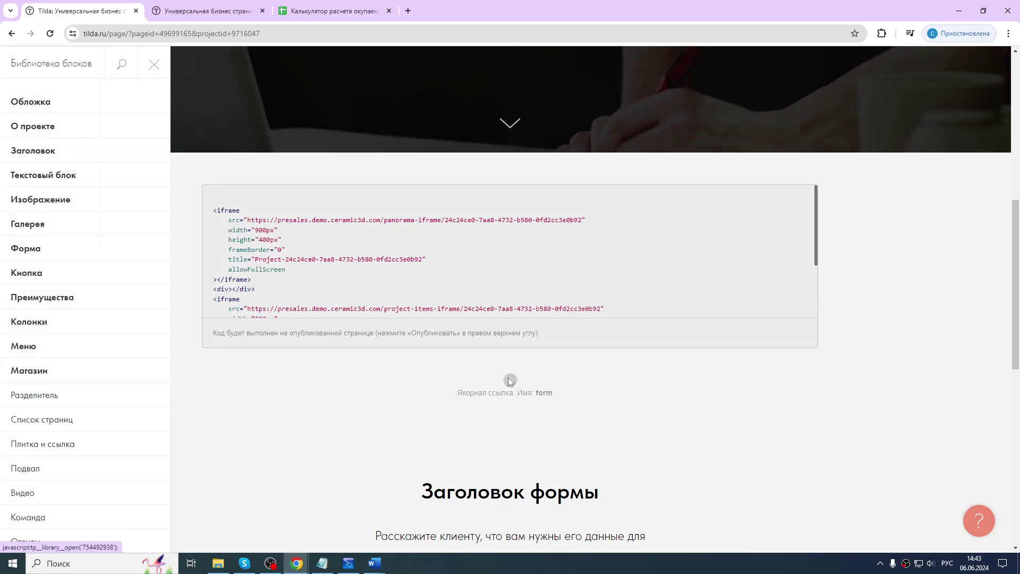
scroll(120, 402, down, 3)
scroll(117, 403, down, 3)
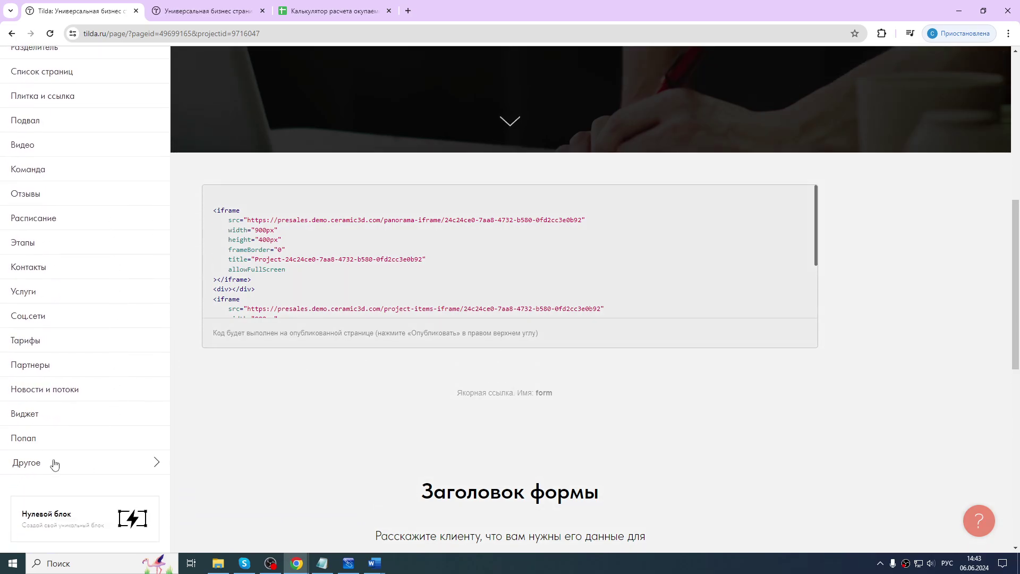
click(113, 462)
click(247, 109)
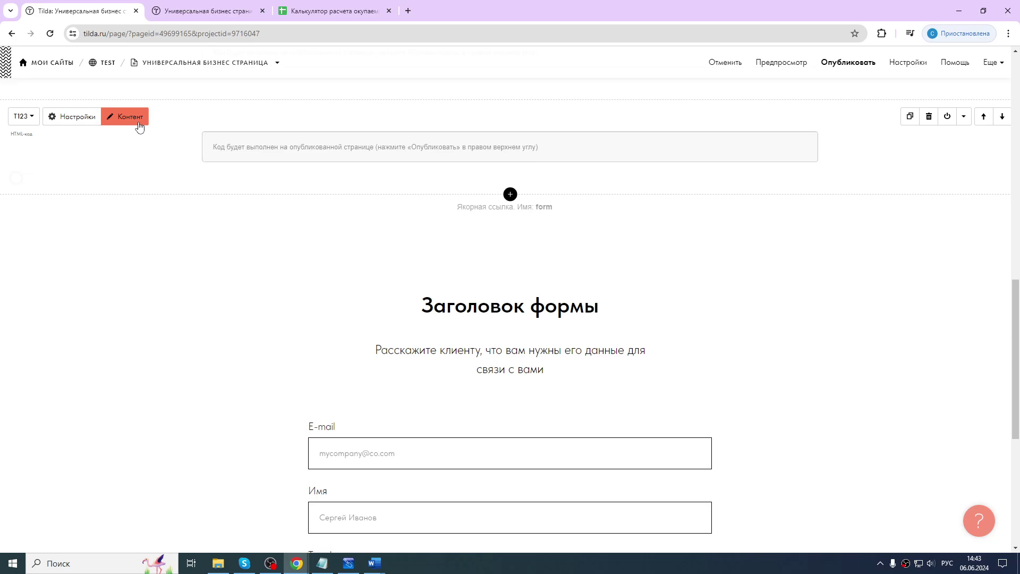
Paste the second bathroom's iframe code into the block's content and save it
click(139, 127)
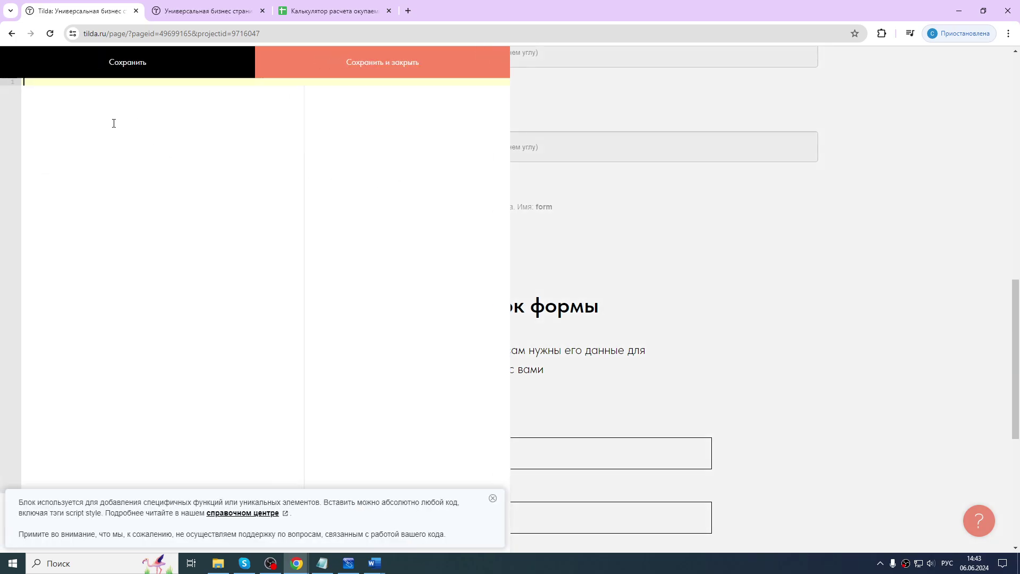
right_click(112, 127)
click(136, 227)
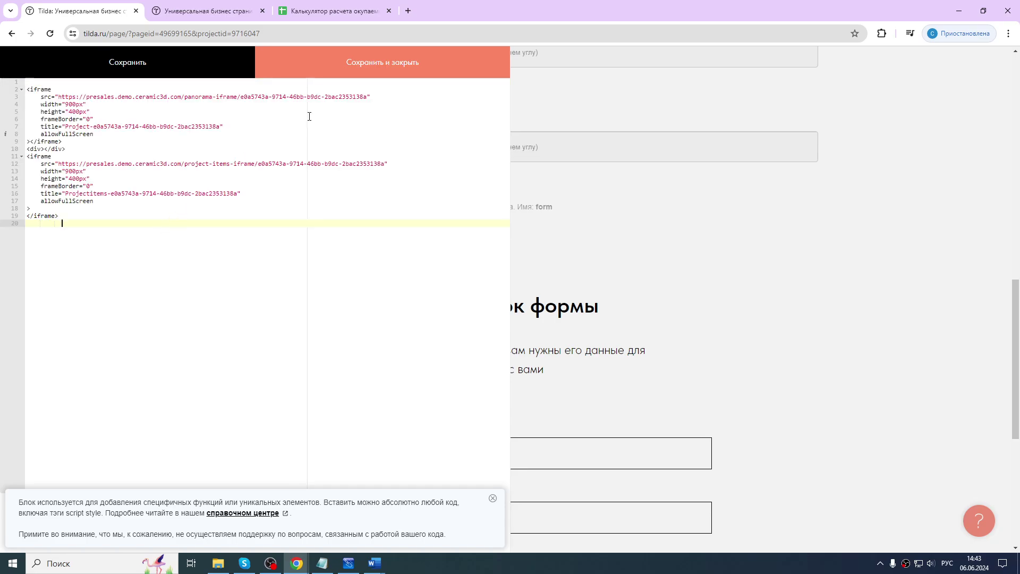
click(334, 73)
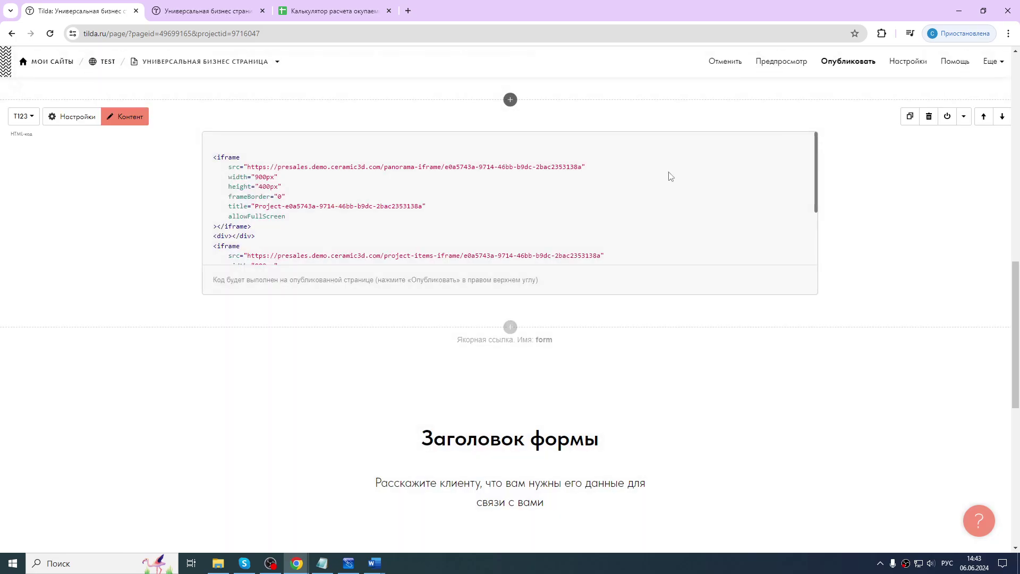
Reload the live page to check whether the second panorama appears
click(212, 7)
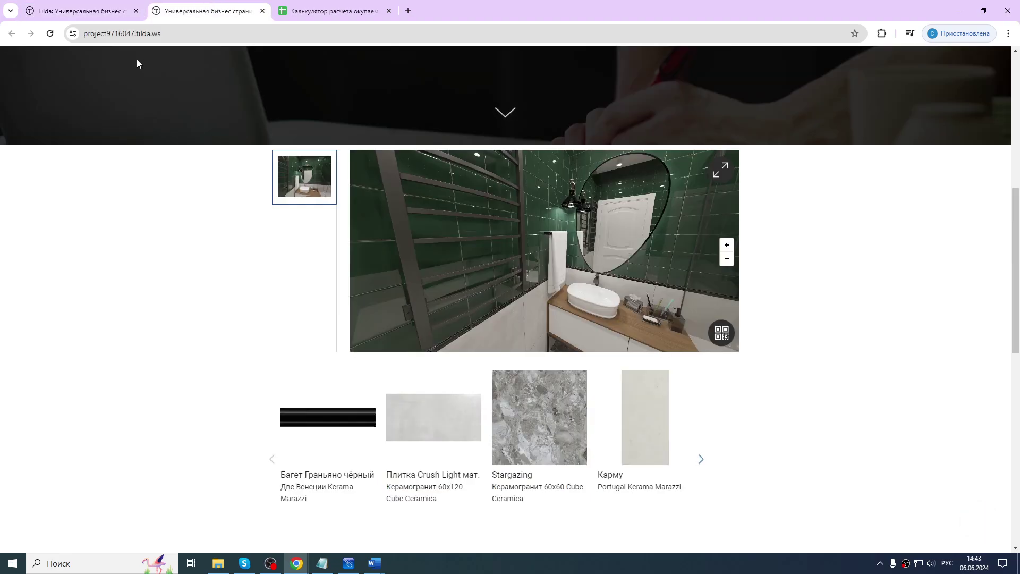
click(50, 34)
scroll(912, 264, down, 7)
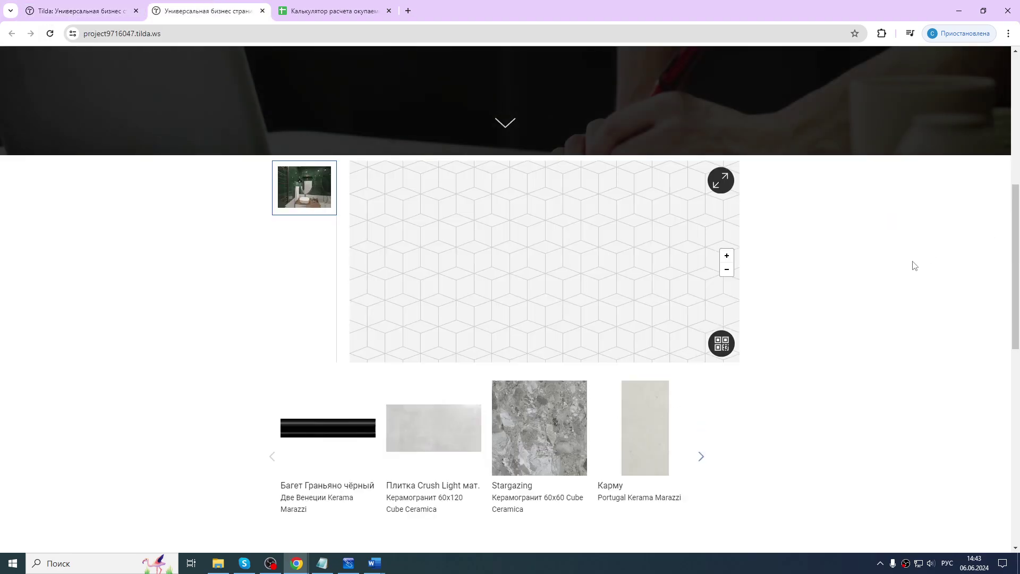
scroll(871, 250, up, 5)
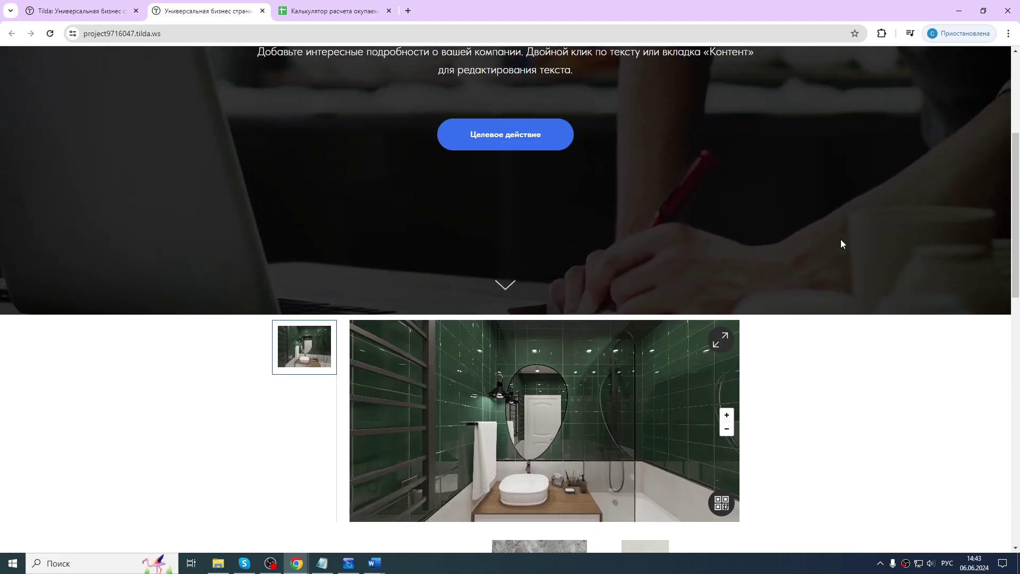
Publish the updated page and open it to see both bathroom panoramas
click(80, 11)
scroll(930, 239, up, 1)
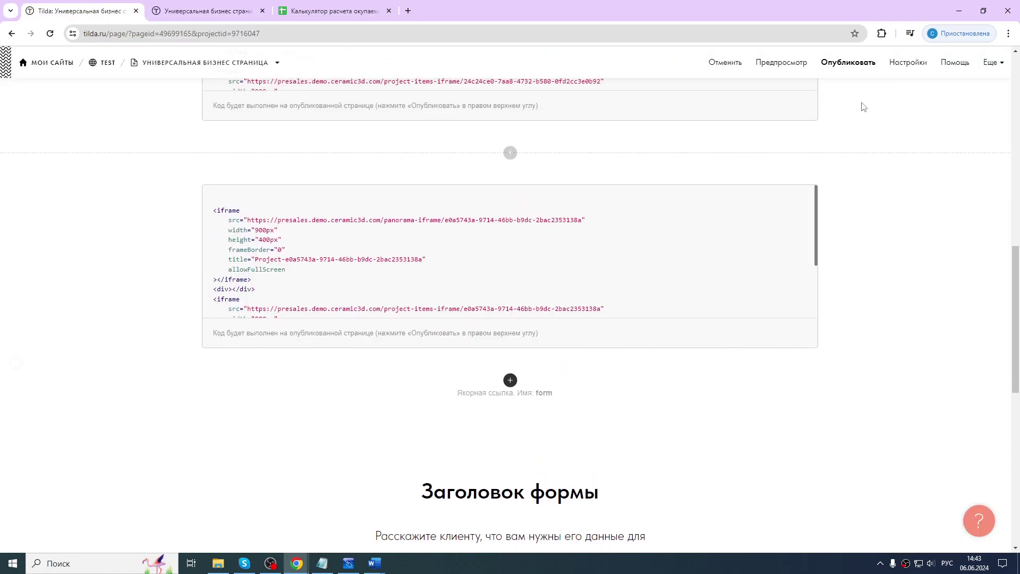
click(848, 63)
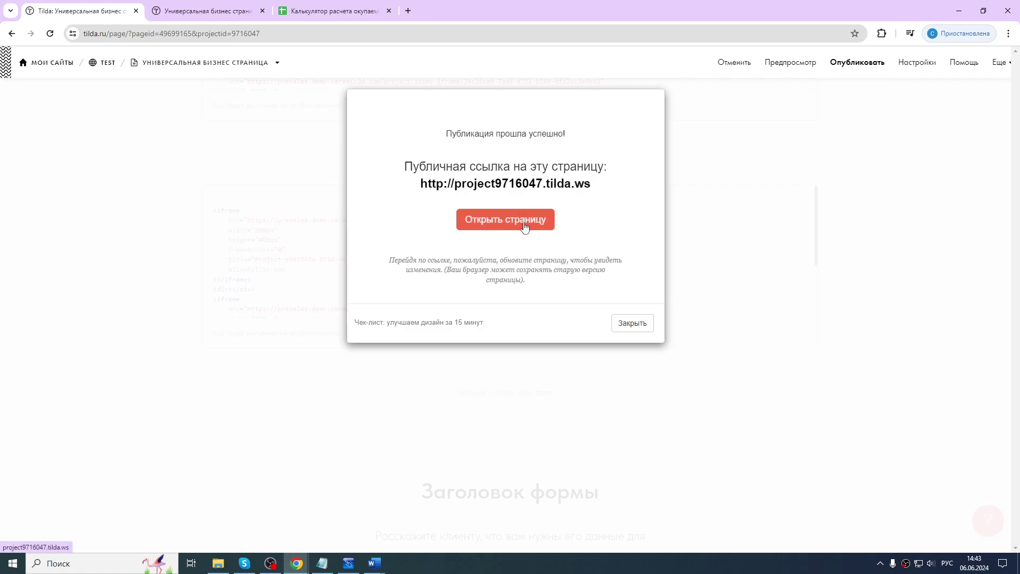
click(526, 223)
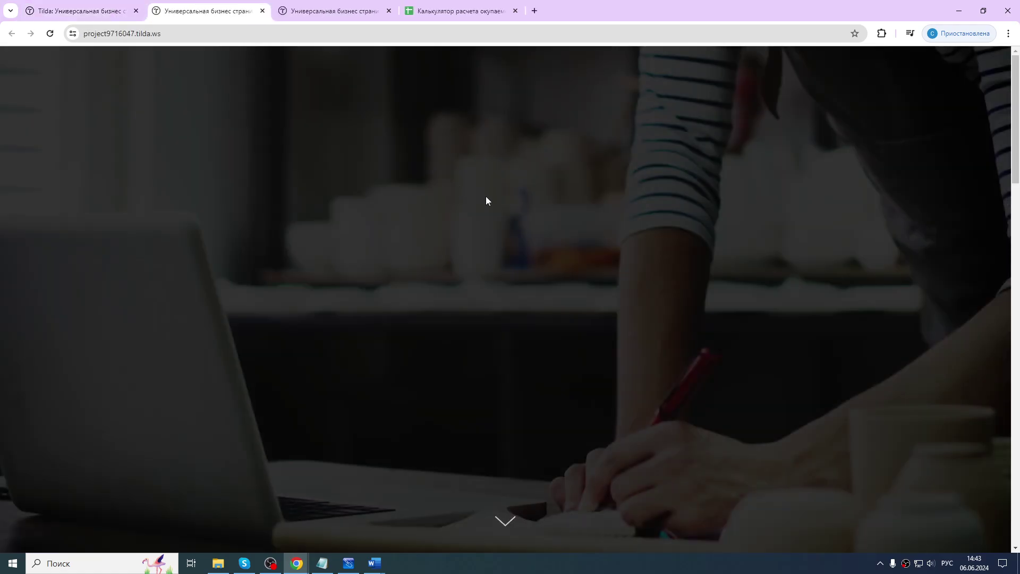
scroll(487, 201, down, 7)
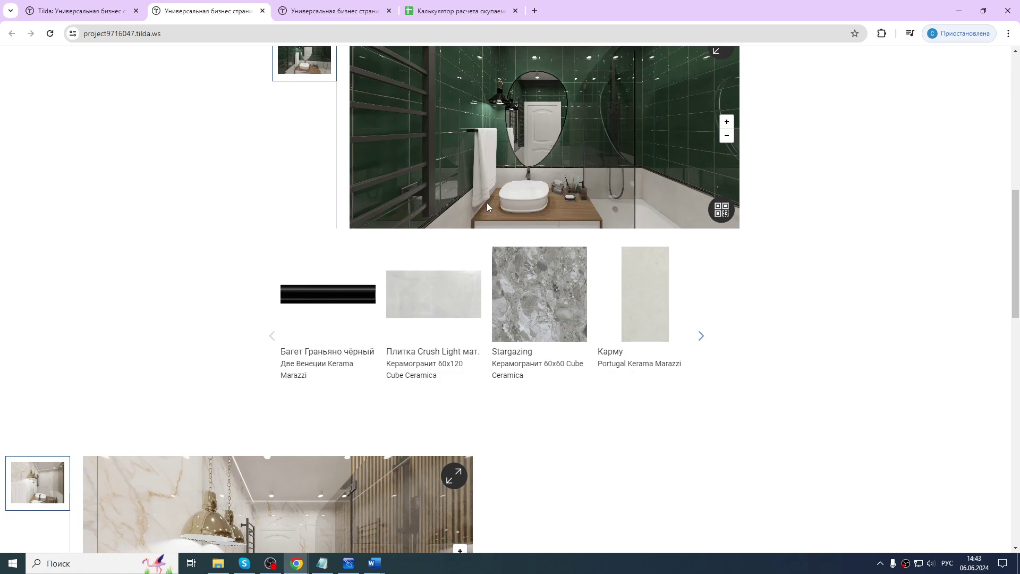
scroll(486, 206, down, 7)
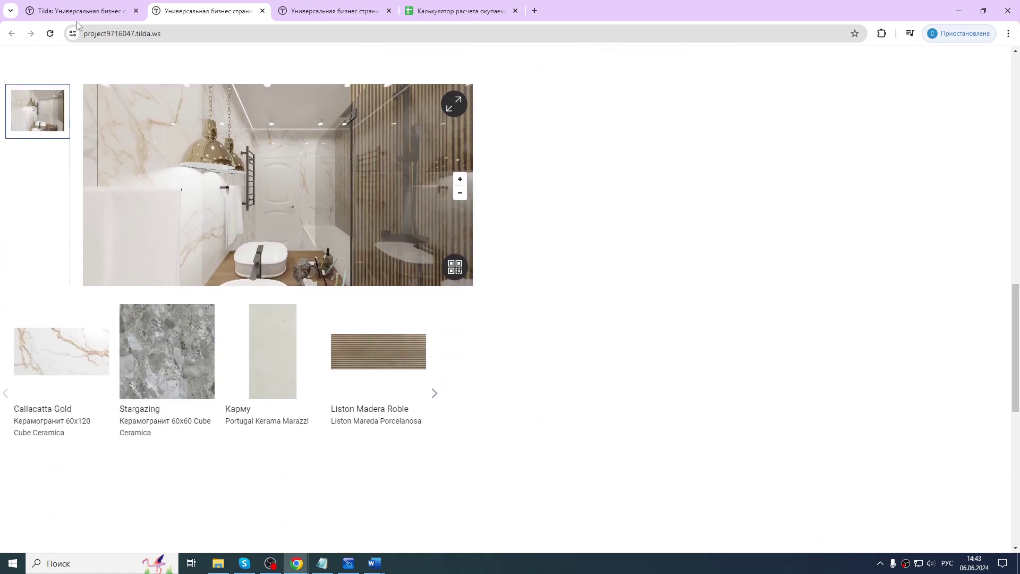
Set the second HTML block's Выравнивание to По центру, republish, and open the live page
click(78, 11)
click(648, 326)
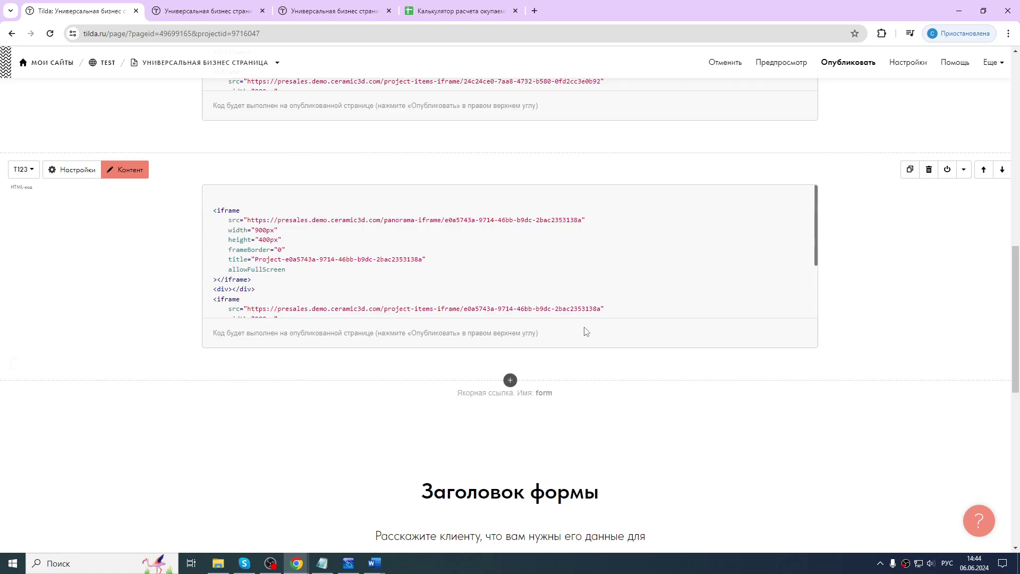
click(84, 173)
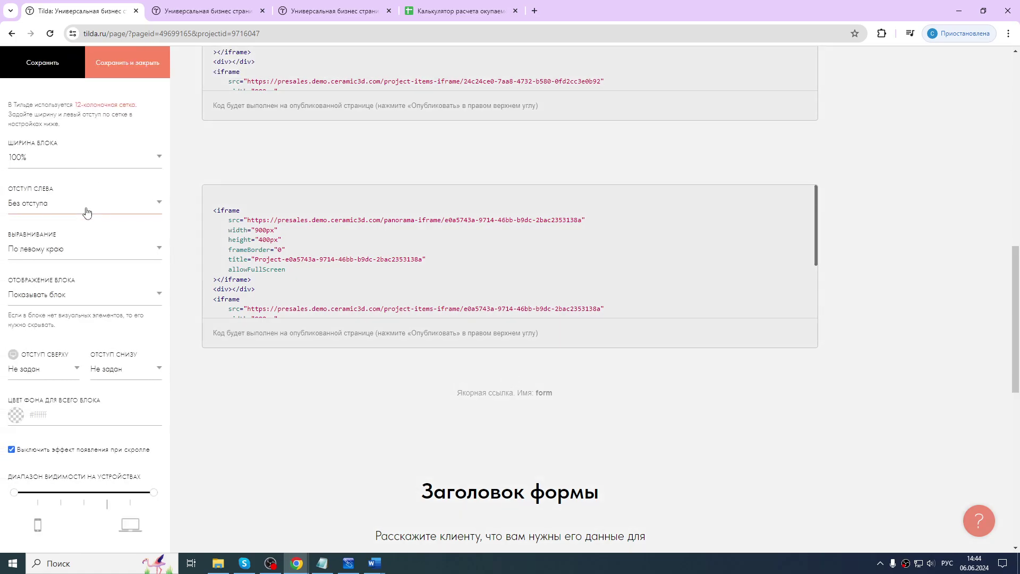
click(95, 254)
click(96, 276)
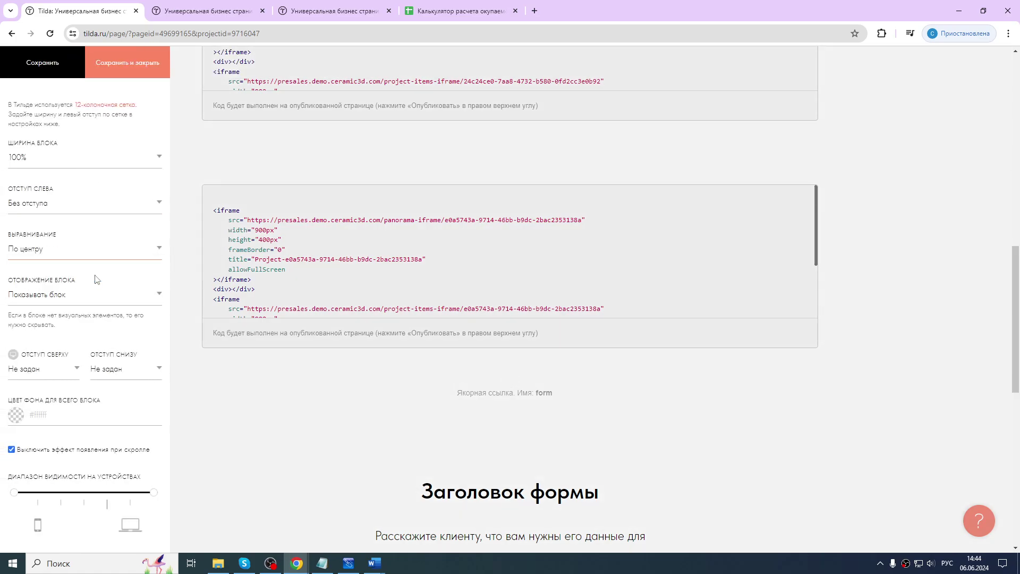
click(123, 63)
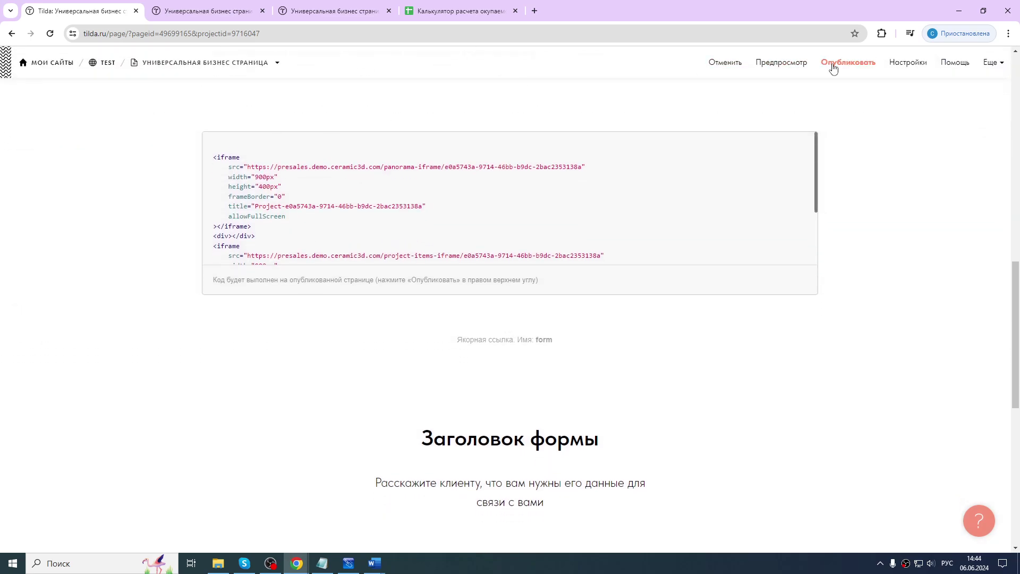
click(836, 64)
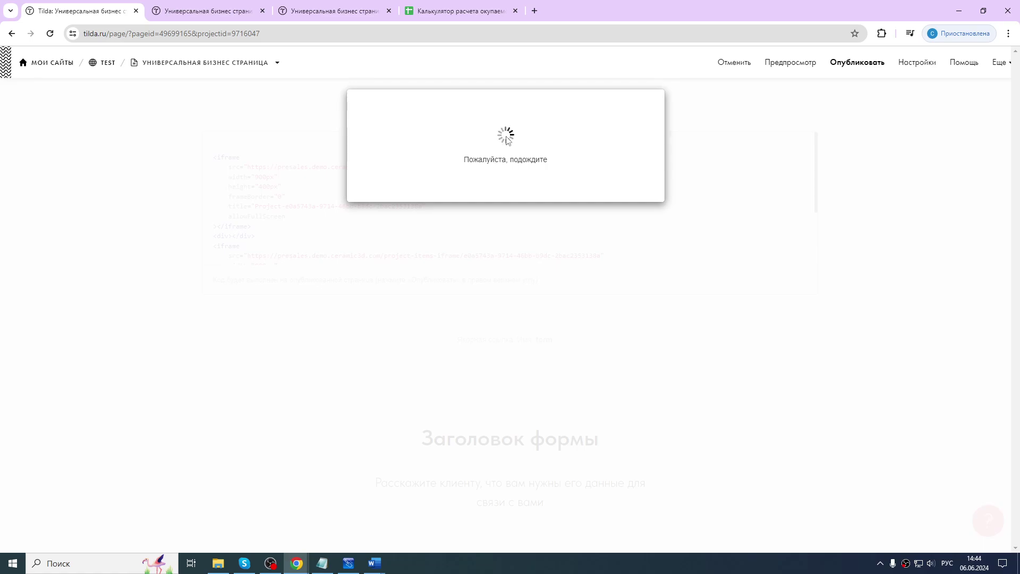
click(524, 222)
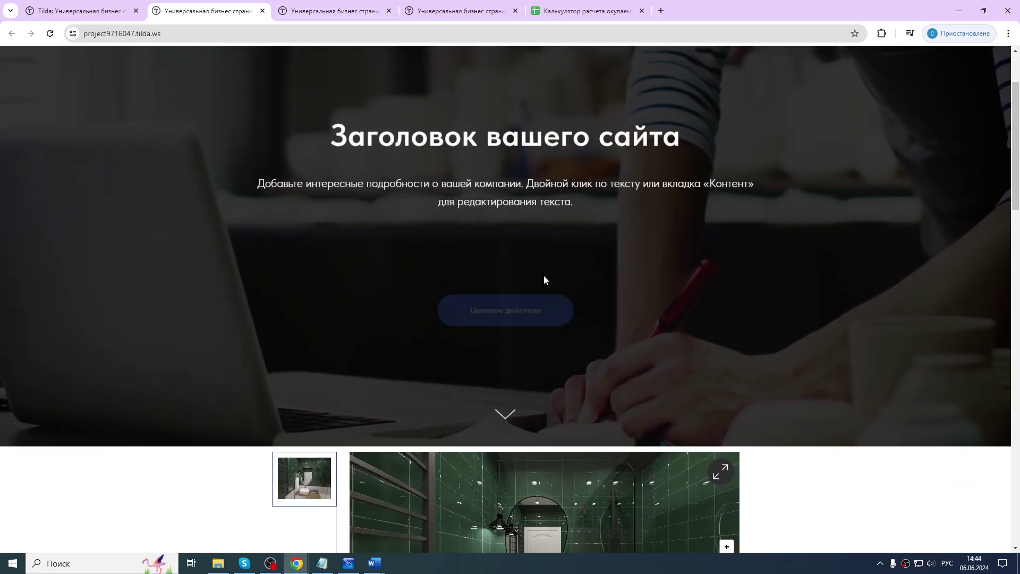
Preview the white bathroom panorama's QR code, then view it fullscreen toward the sinks
scroll(543, 280, down, 12)
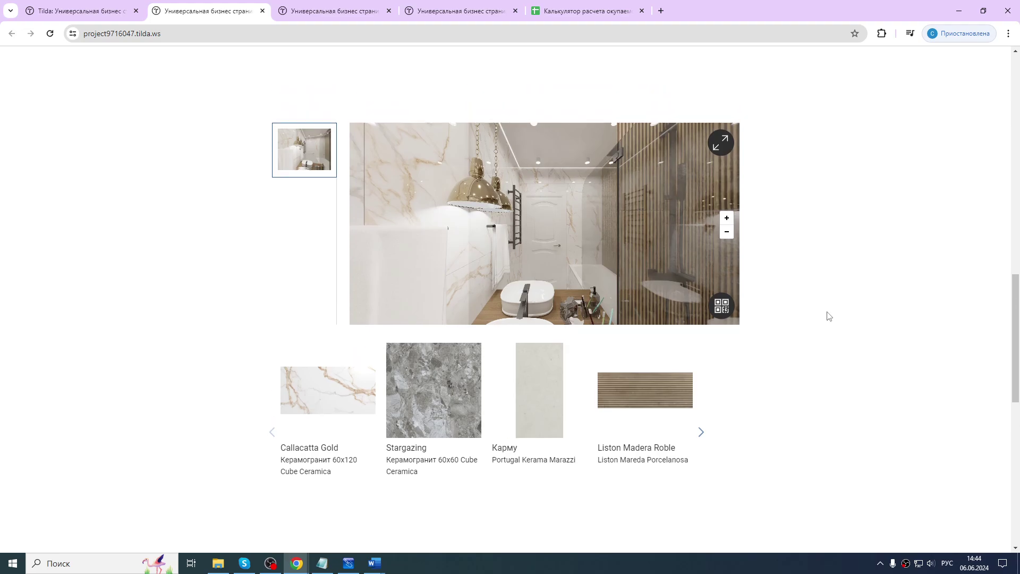
click(731, 275)
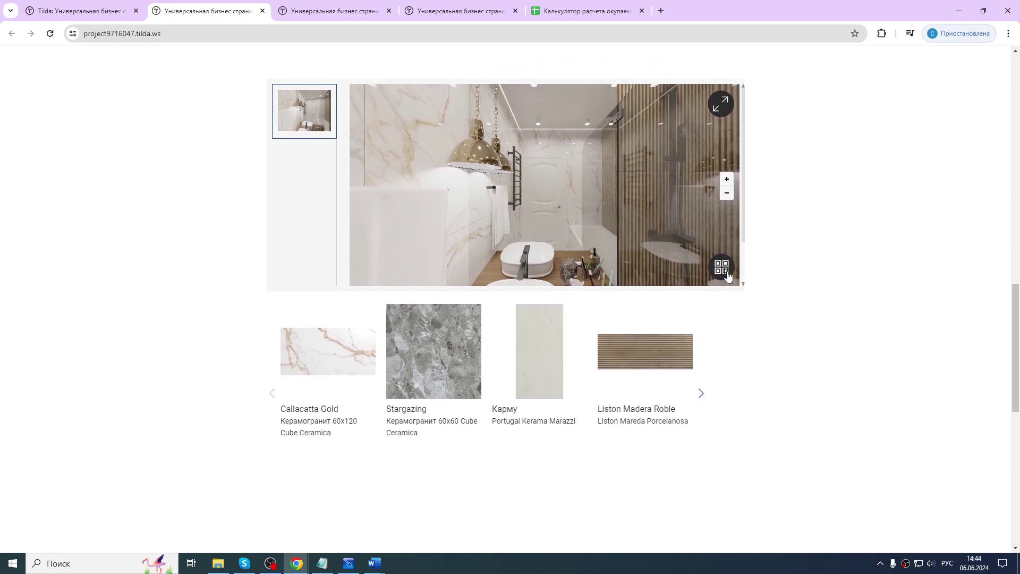
click(593, 143)
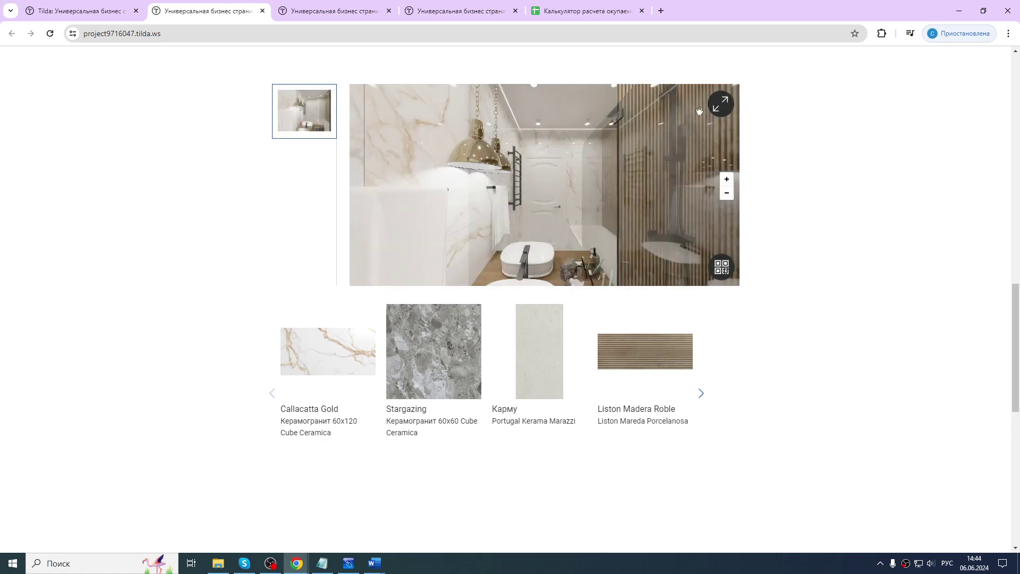
click(720, 104)
drag(721, 104, 212, 180)
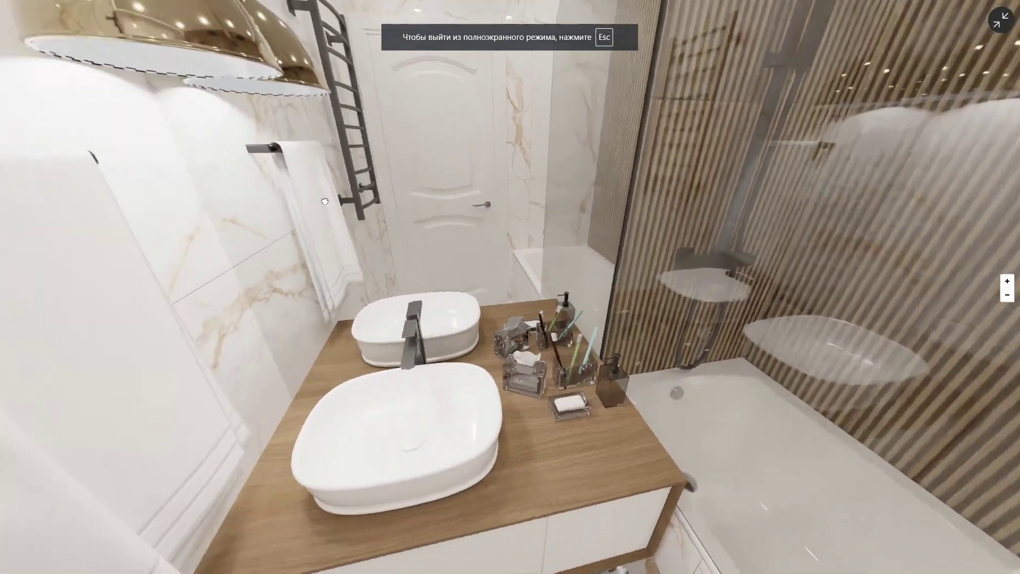
click(1002, 20)
Scroll and rotate the embedded panorama on the page, then bring the CRM project window forward
scroll(843, 282, up, 9)
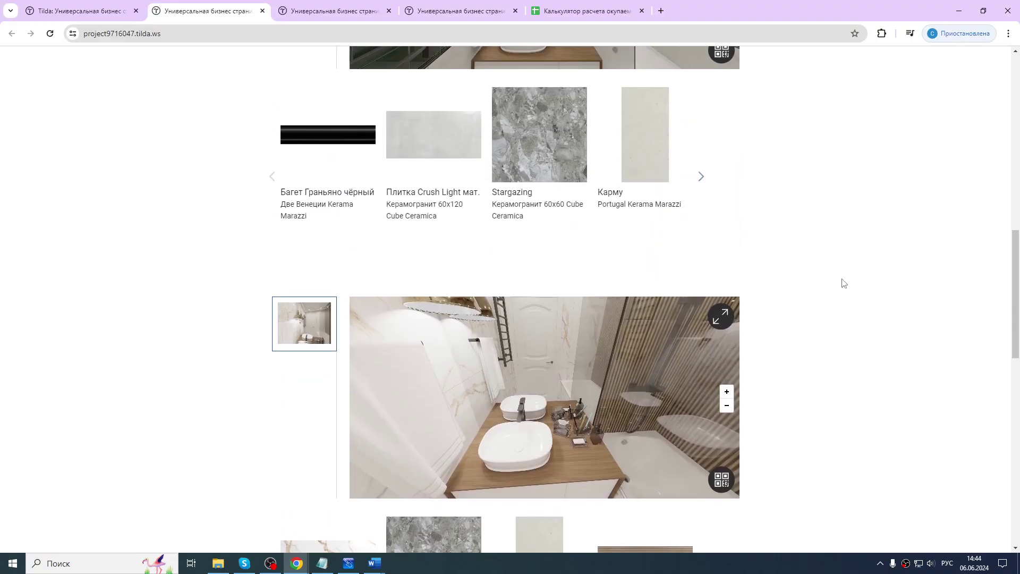
scroll(844, 282, down, 10)
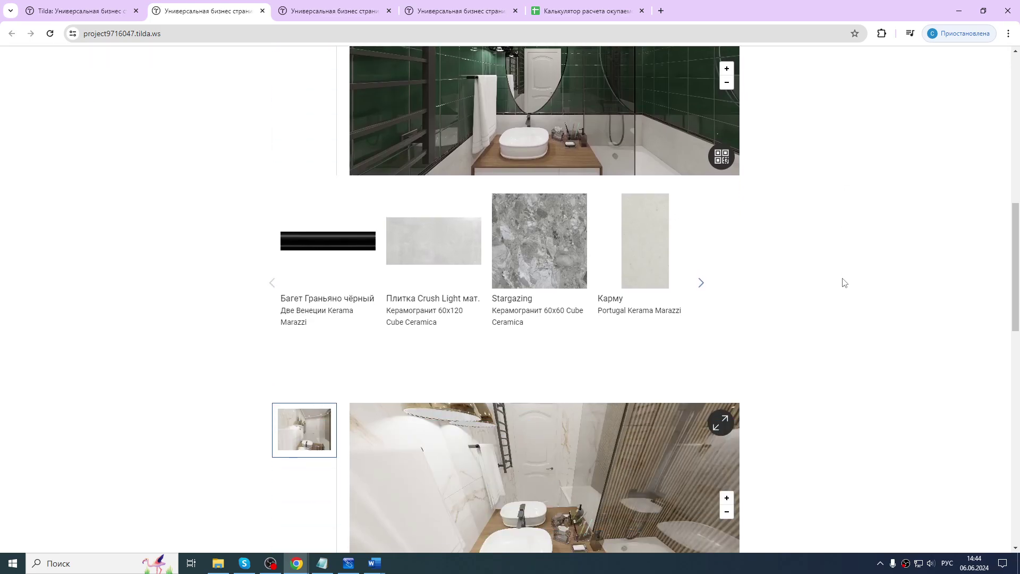
scroll(844, 282, up, 2)
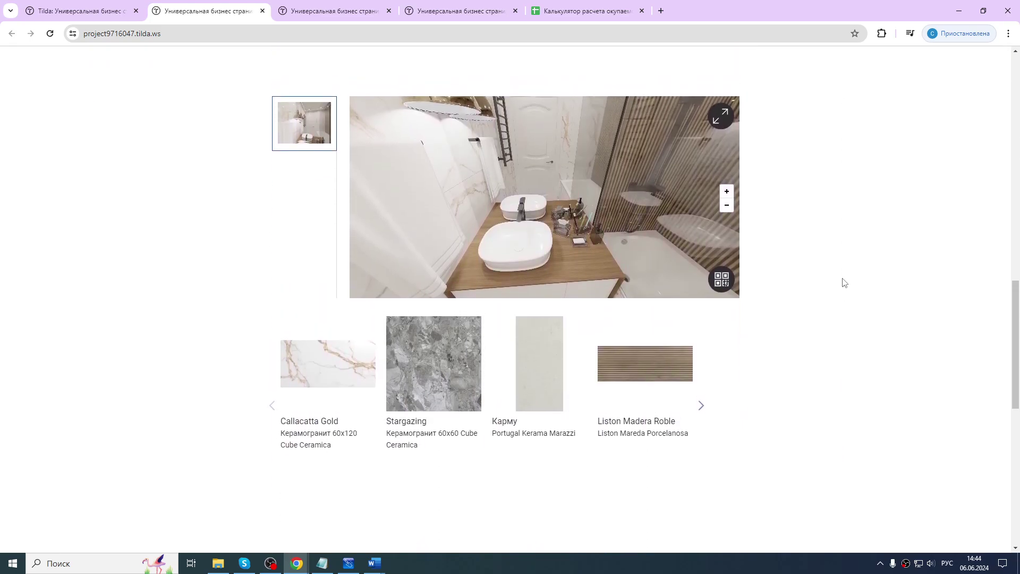
drag(551, 201, 552, 253)
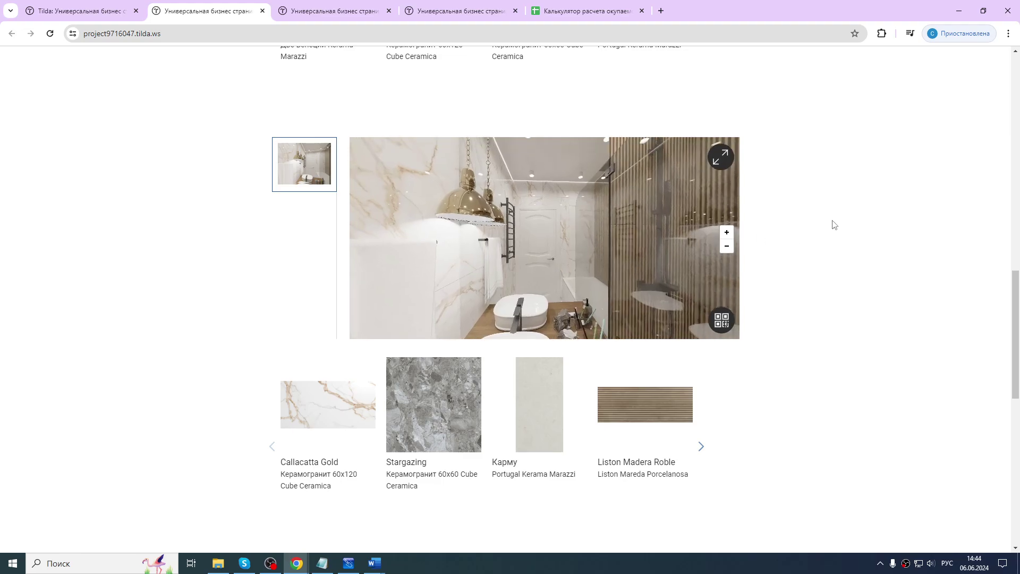
scroll(834, 221, down, 1)
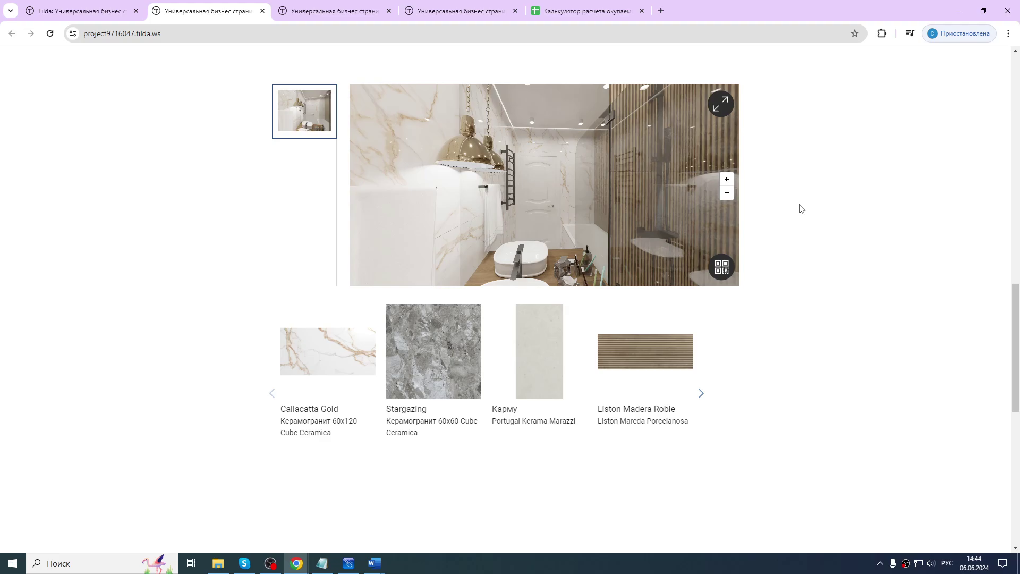
click(349, 563)
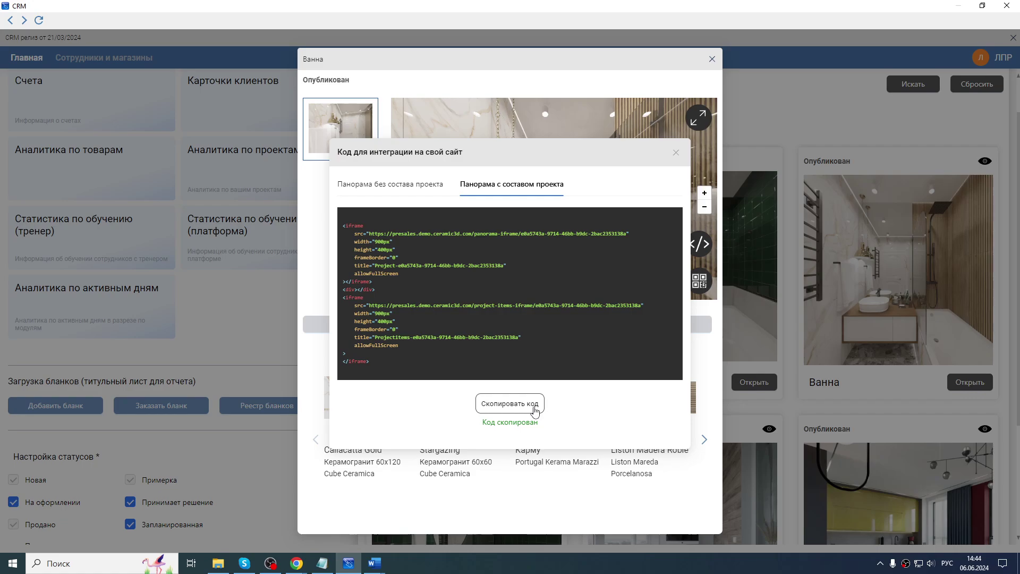
Copy the Ванна project's public gallery link from its QR code window
click(676, 153)
click(699, 287)
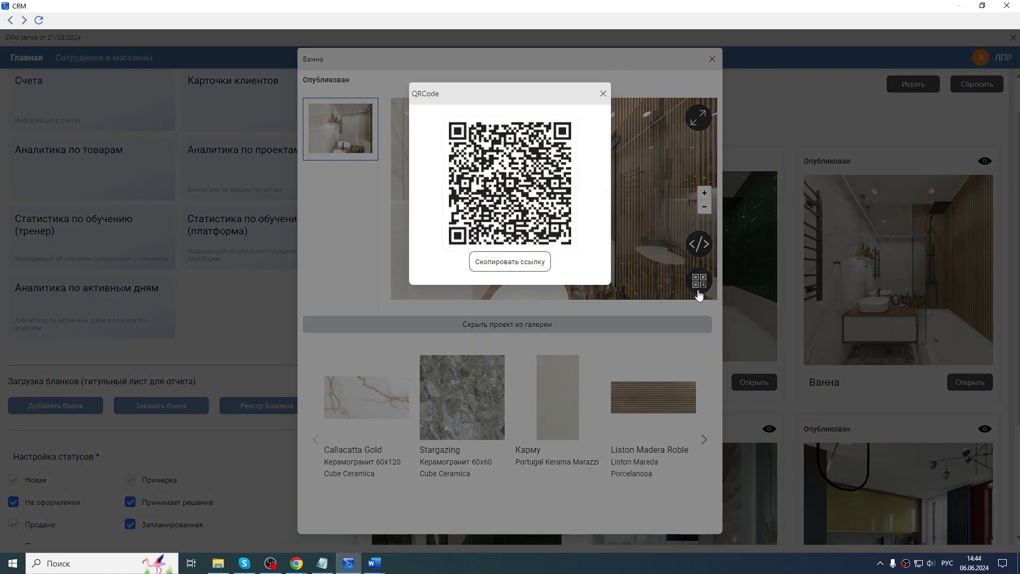
click(505, 263)
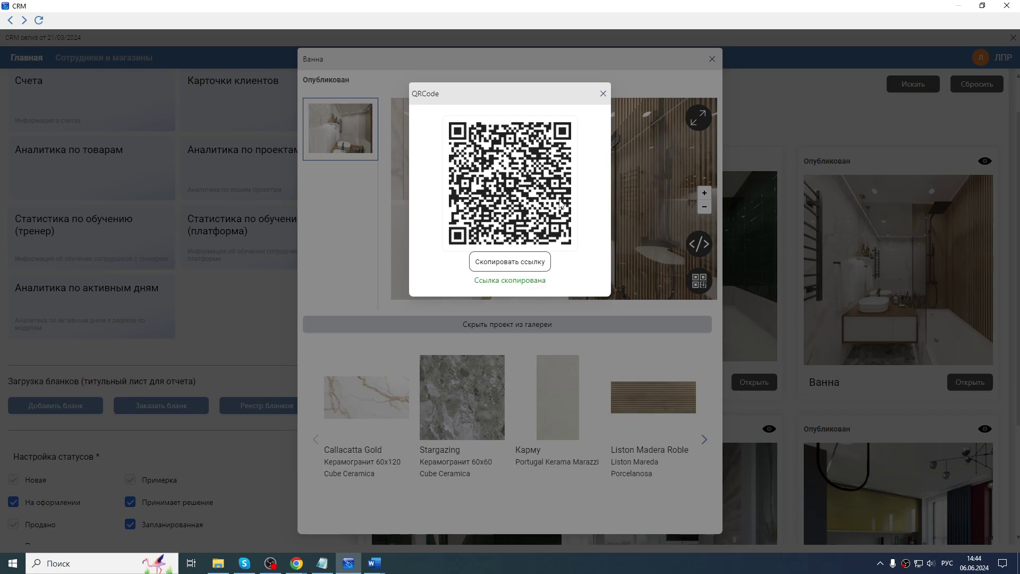
click(603, 94)
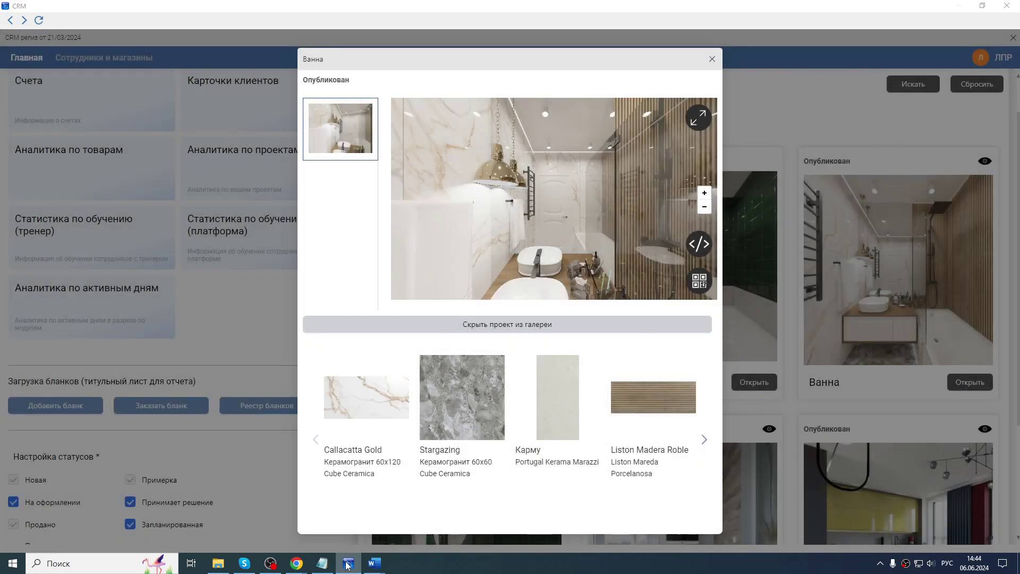
Switch to the browser and open a new blank tab
mouse_move(298, 564)
click(210, 517)
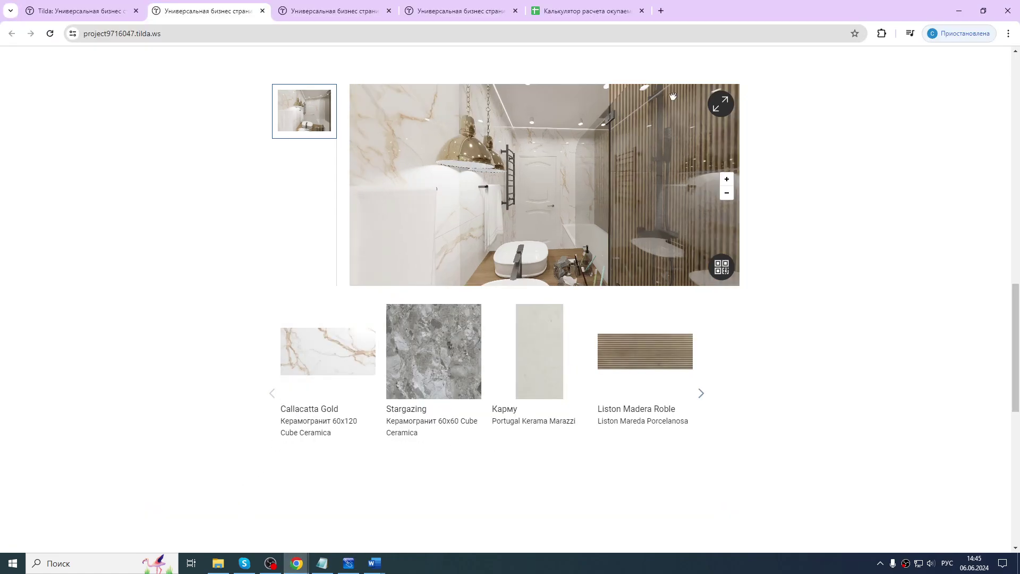
key(ctrl+t)
Paste the copied gallery link into the address bar and load it
right_click(481, 33)
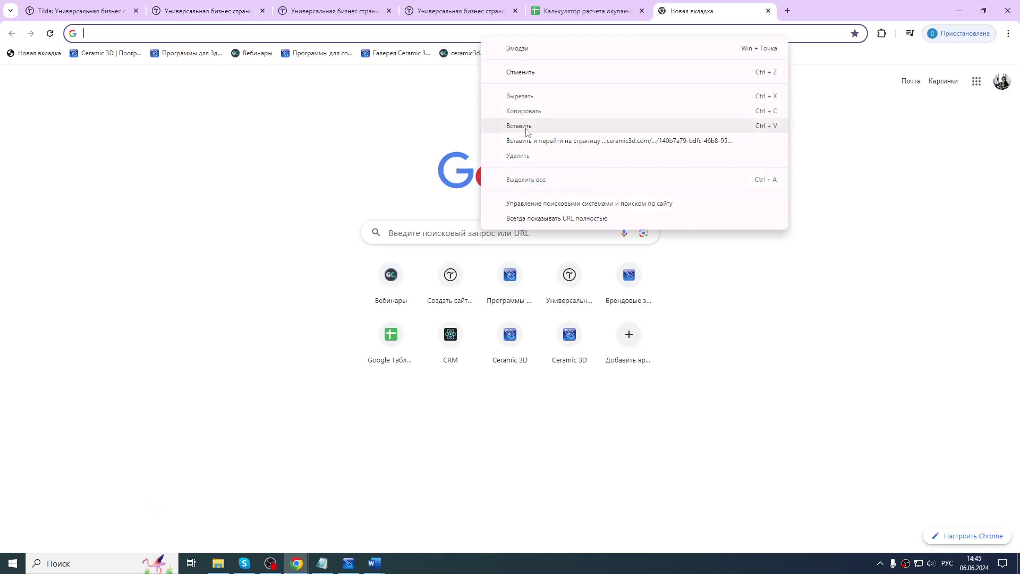
click(525, 125)
key(Return)
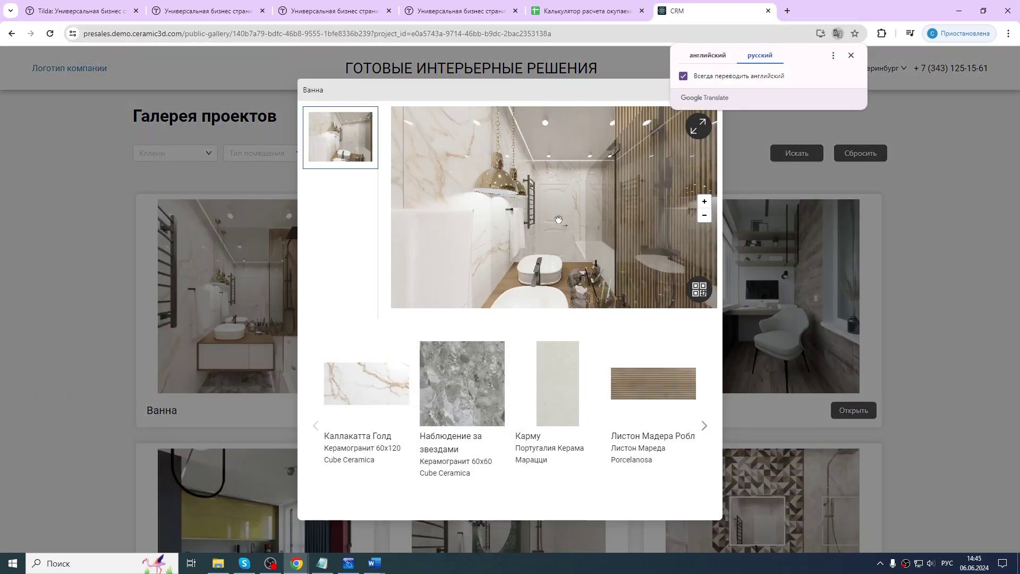
Rotate the Ванна panorama toward the lamps and shower, view it fullscreen, then return to the CRM
drag(559, 172, 559, 255)
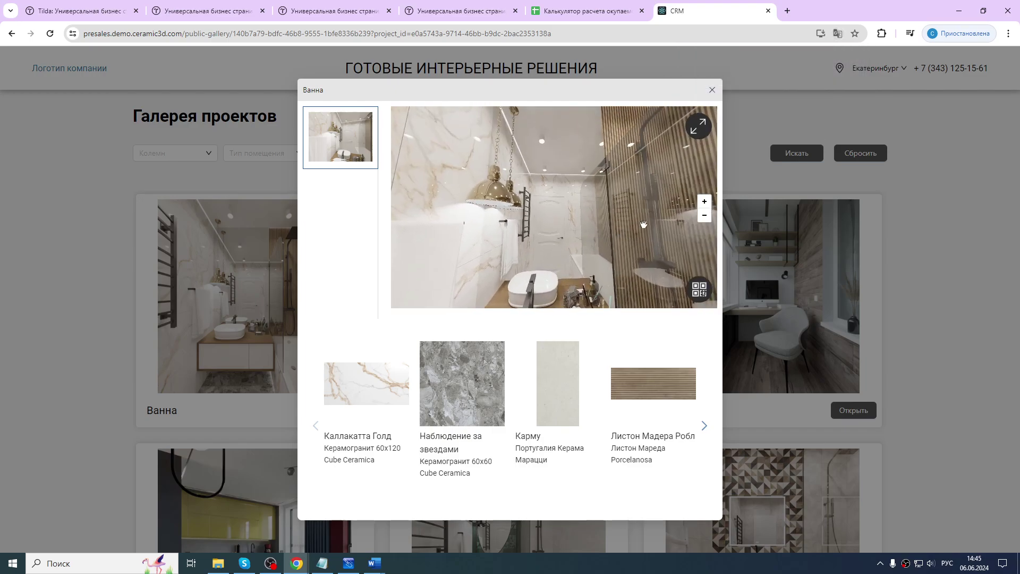
drag(644, 225, 577, 222)
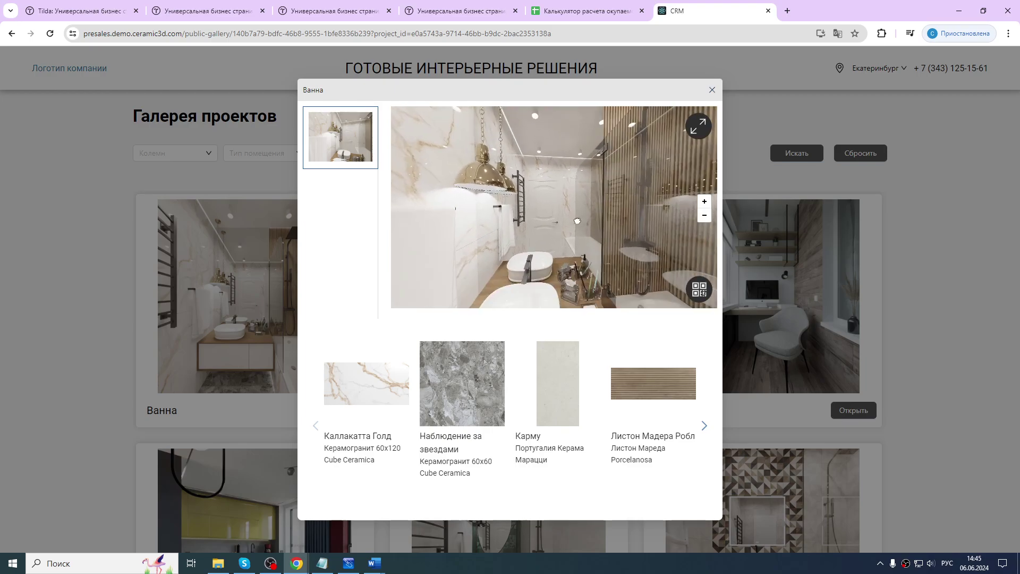
scroll(557, 233, up, 3)
scroll(556, 234, up, 2)
scroll(556, 233, down, 5)
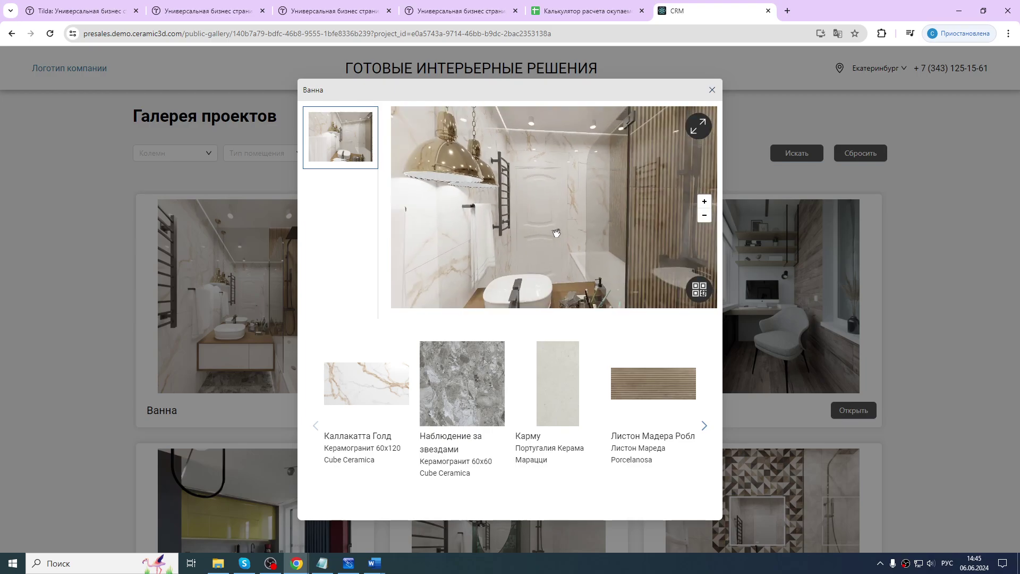
click(697, 127)
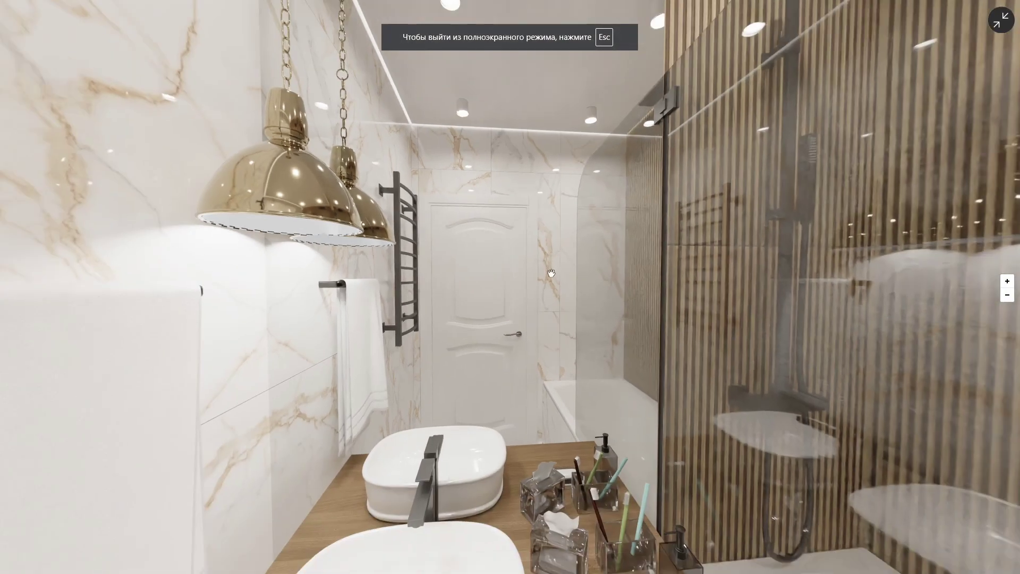
scroll(556, 245, up, 3)
scroll(633, 234, down, 2)
click(1001, 21)
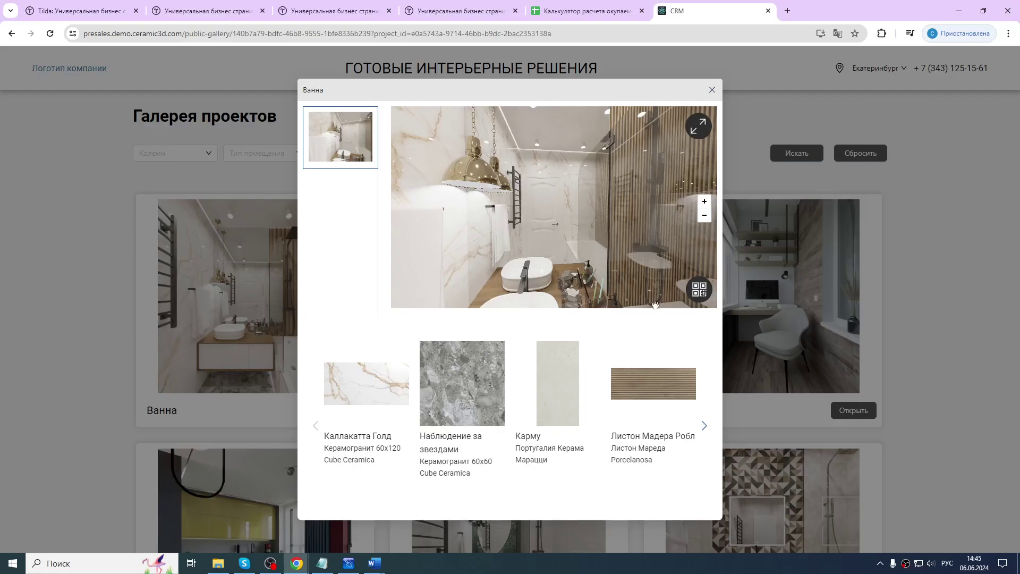
click(348, 562)
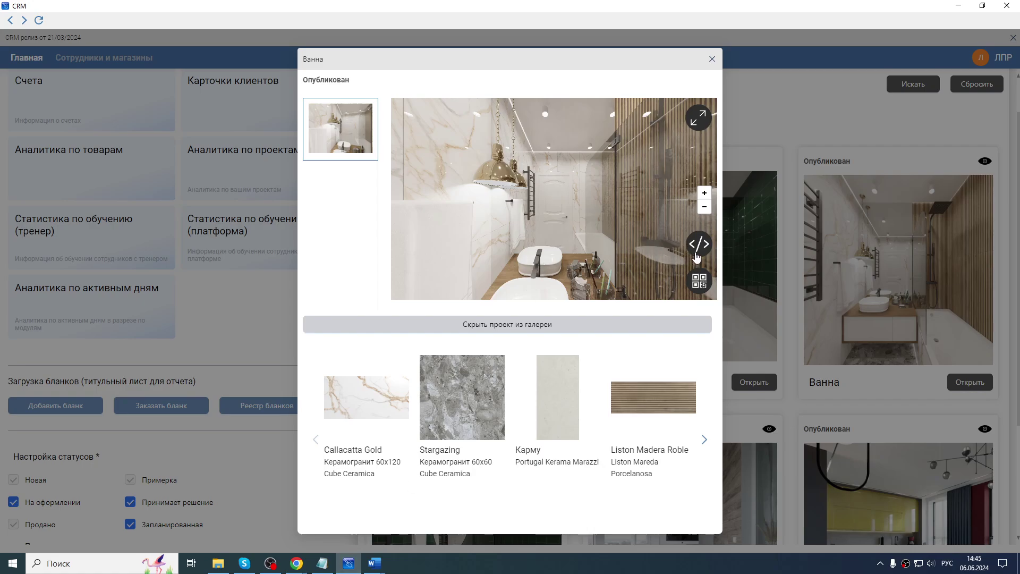
Open and close the project's QR code window, close the Ванна dialog, and return to the browser gallery
click(699, 281)
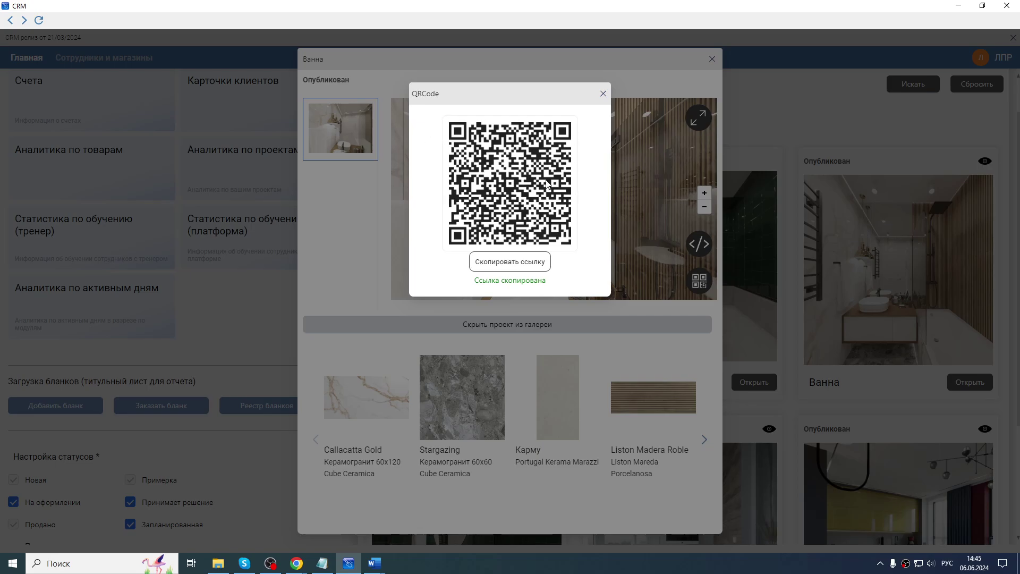
click(603, 94)
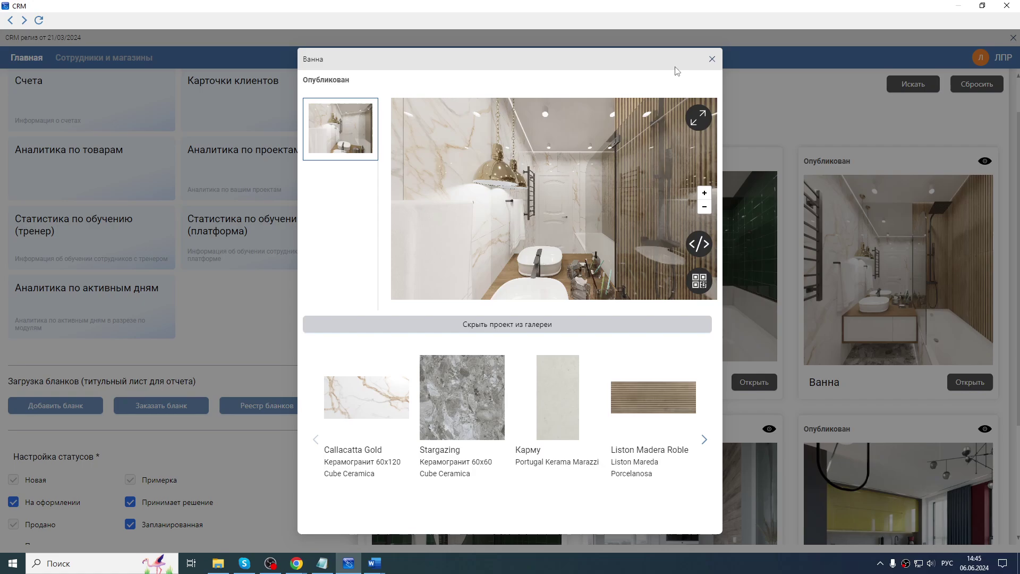
drag(526, 184, 552, 134)
click(712, 60)
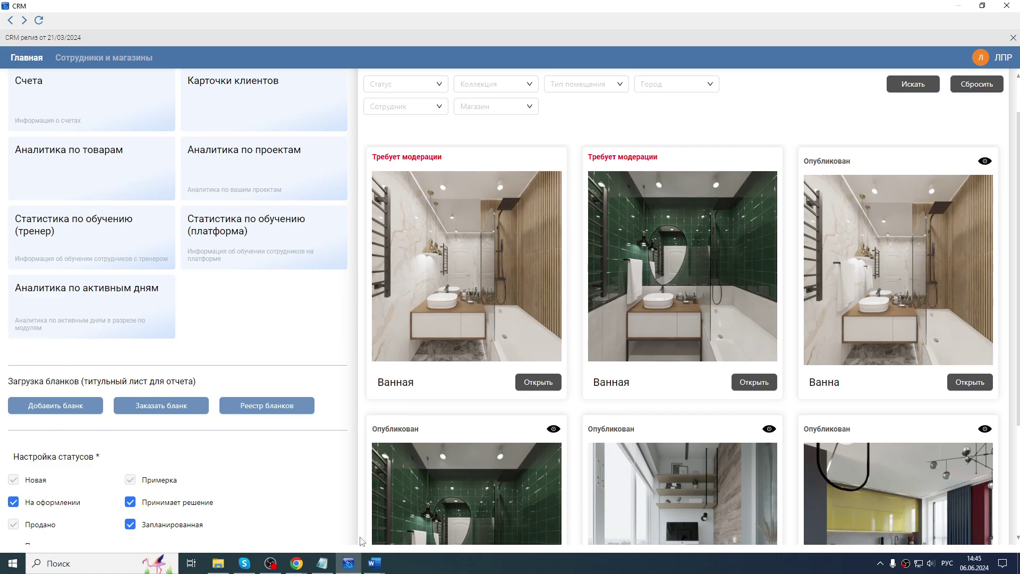
mouse_move(297, 563)
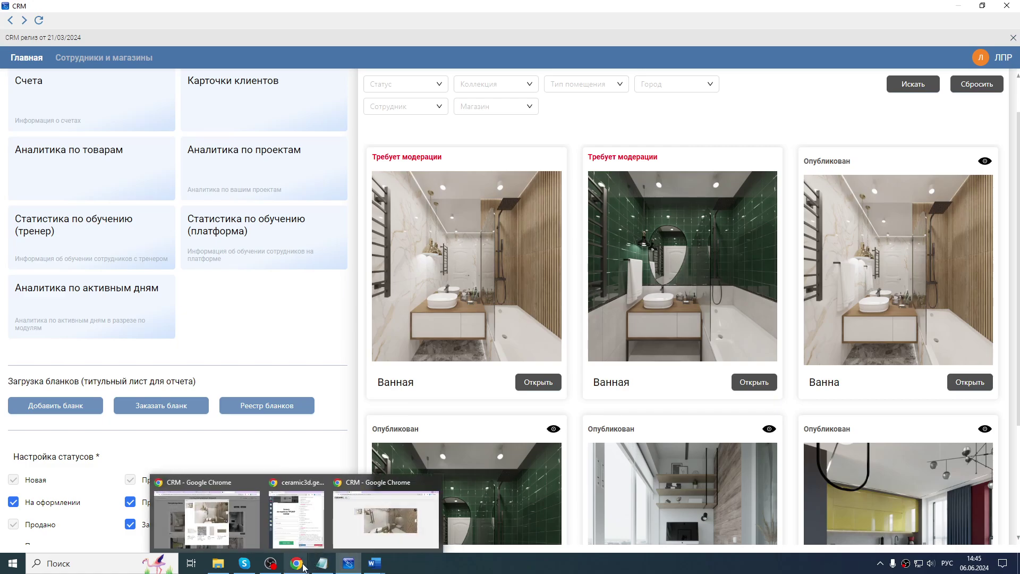
click(234, 536)
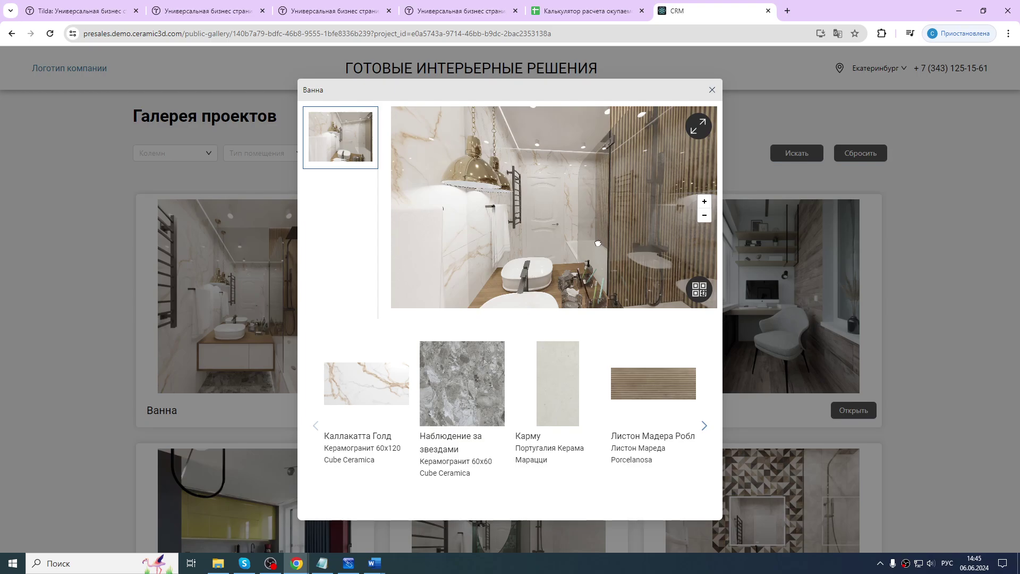
Rotate the gallery panorama, then switch to the published Tilda page's white-bathroom block
drag(597, 243, 570, 223)
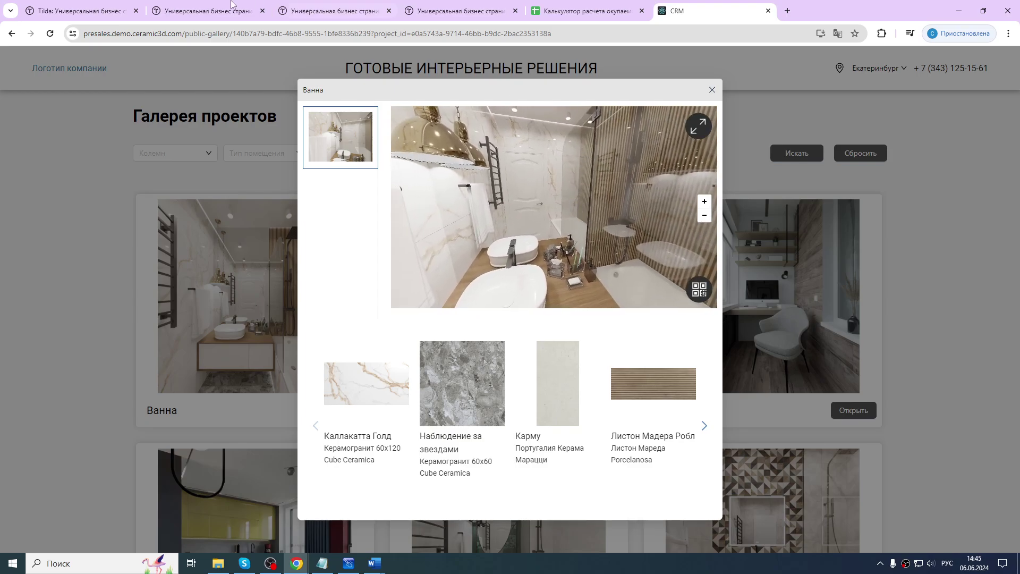
click(109, 6)
click(221, 3)
scroll(780, 331, up, 15)
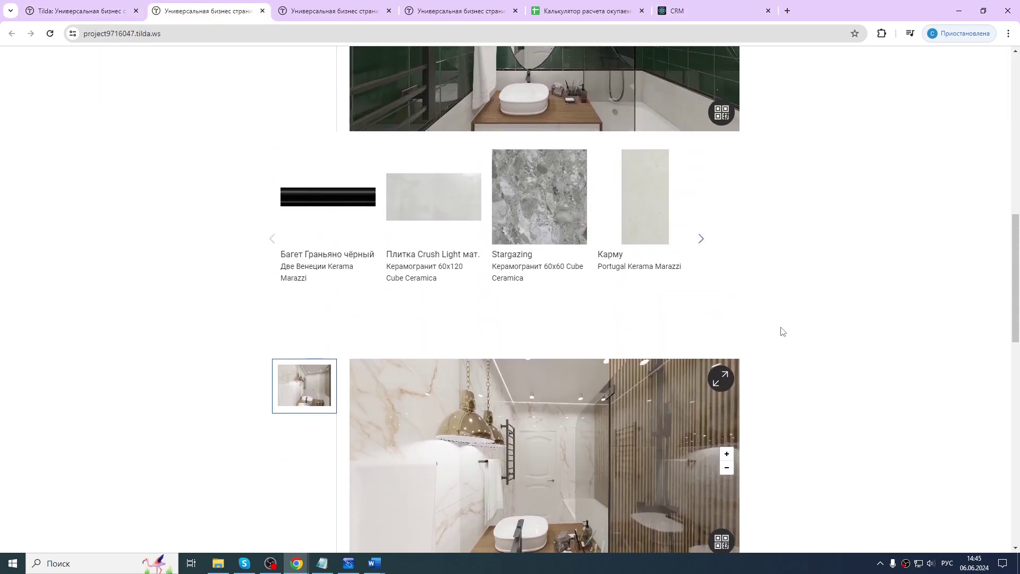
scroll(781, 330, down, 20)
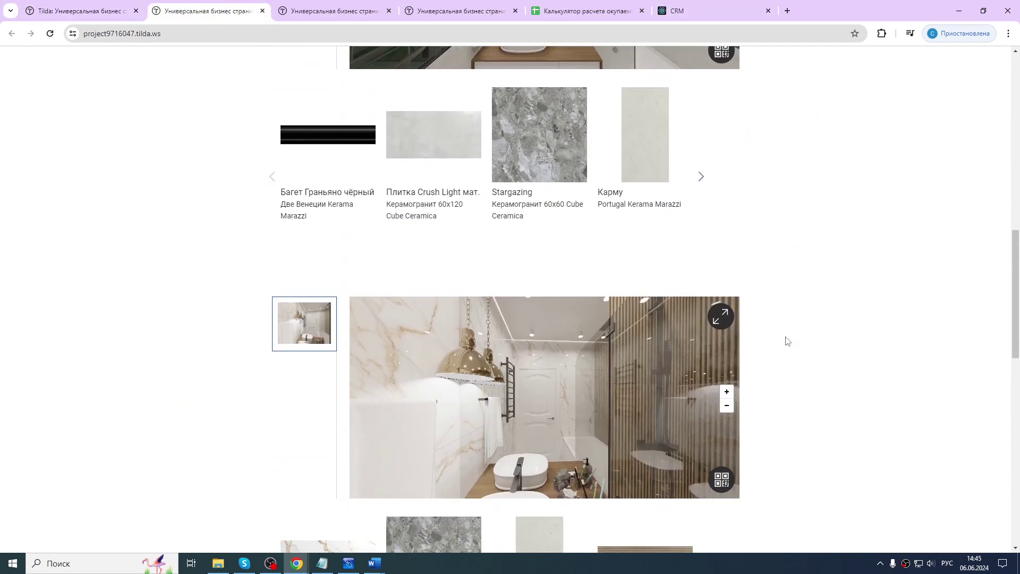
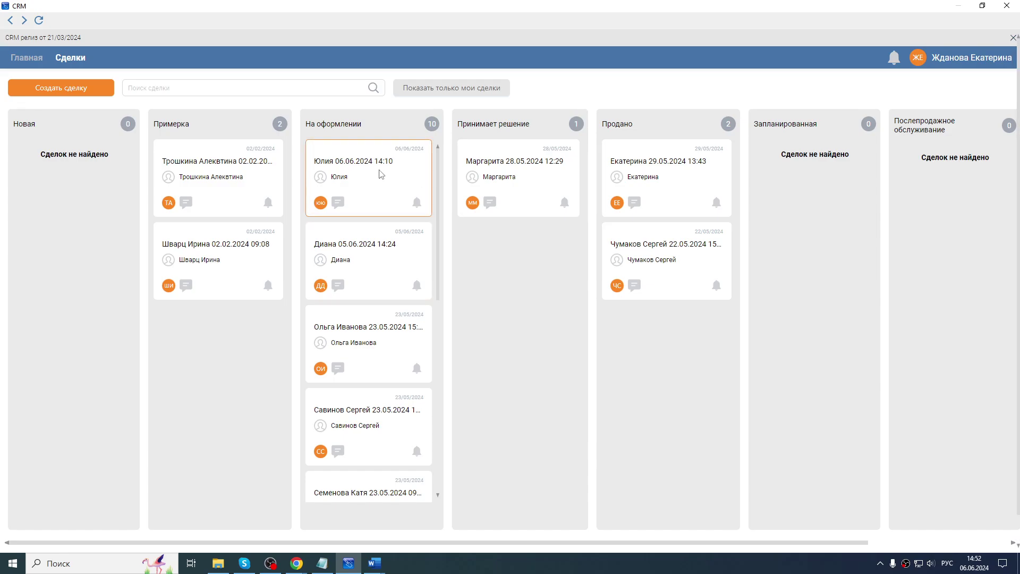
Send the 06.06.2024 deal's panoramas to the client, then bring the Chrome window forward
click(430, 180)
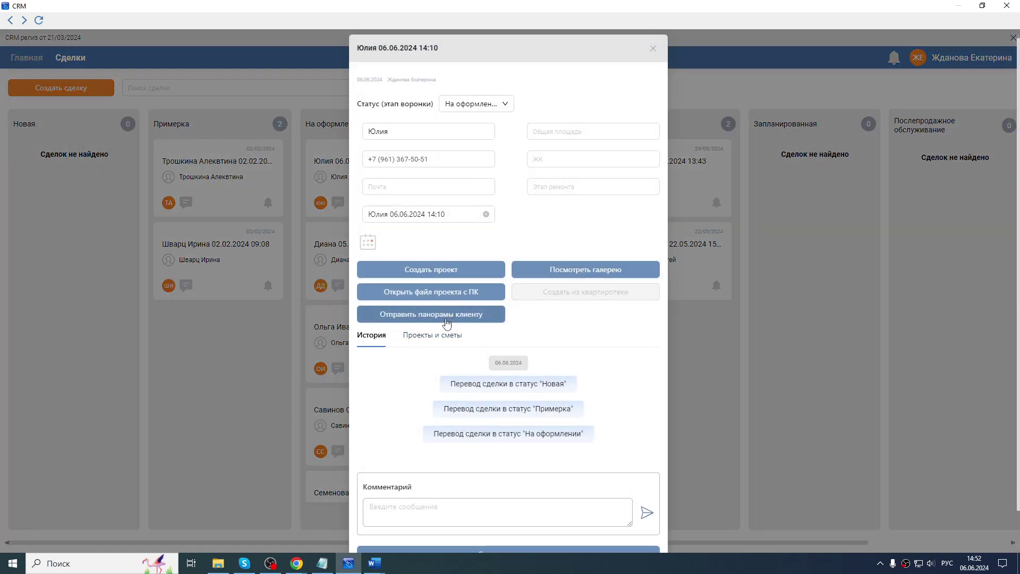
click(448, 318)
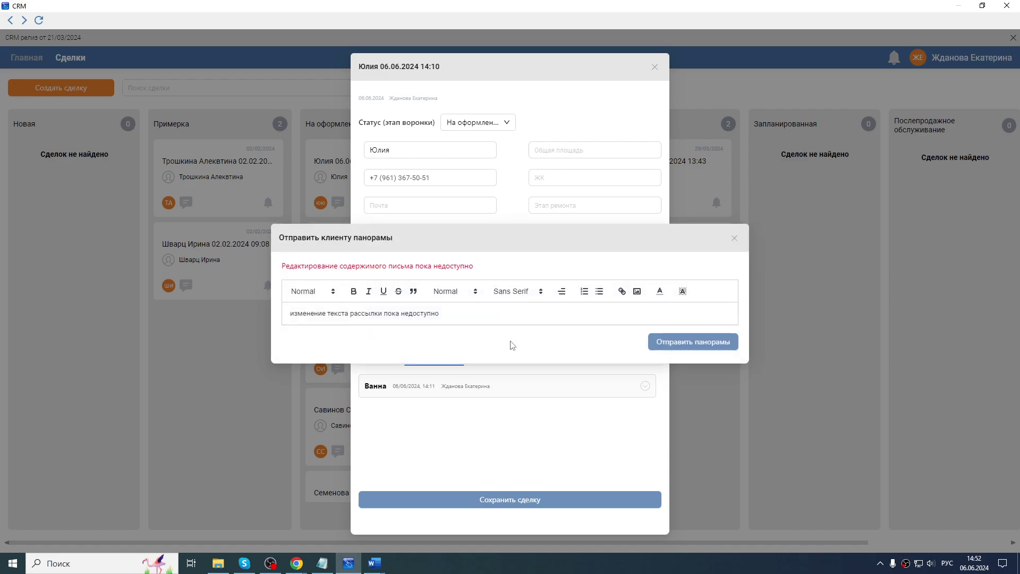
click(705, 343)
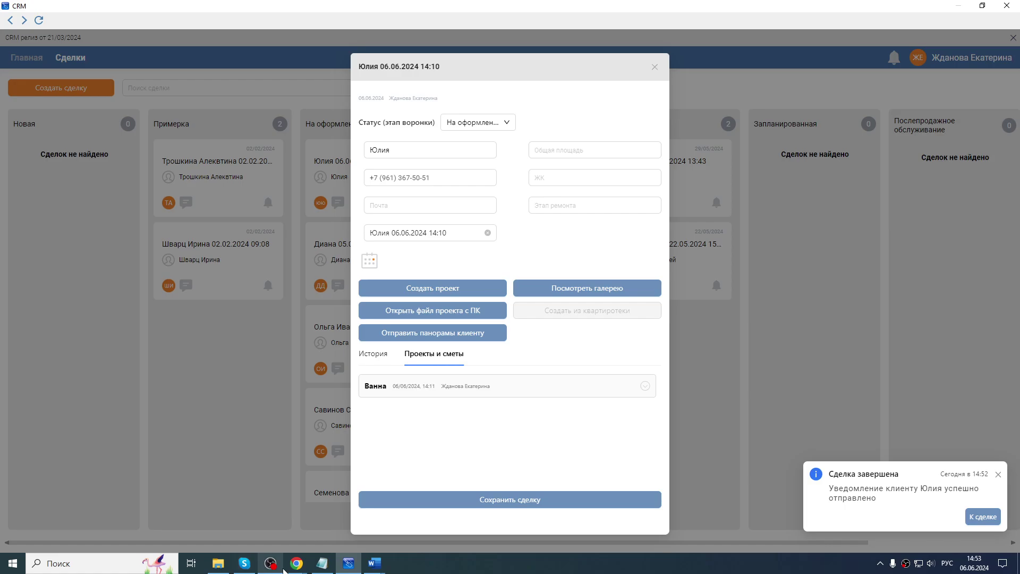
mouse_move(298, 564)
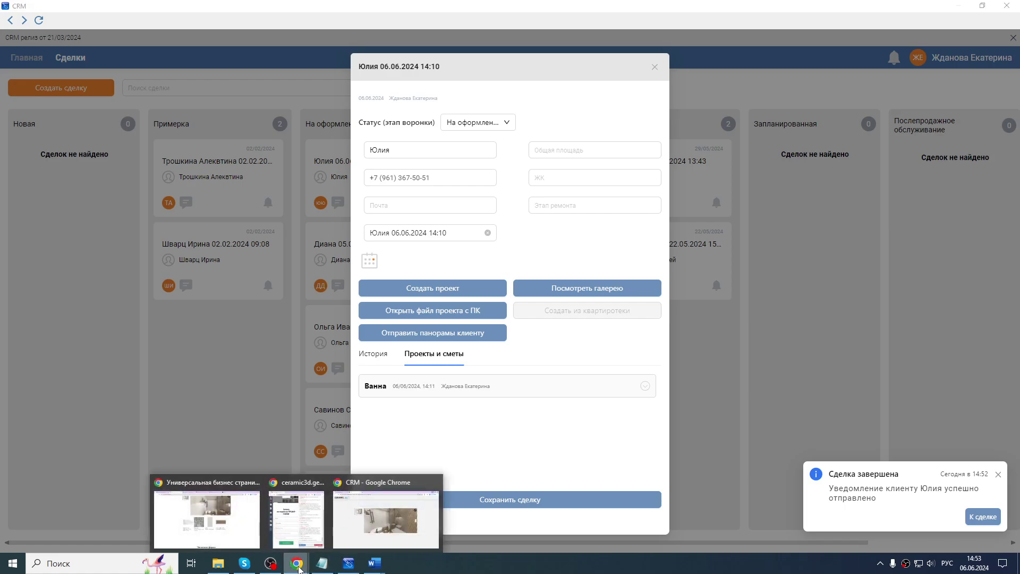
click(351, 522)
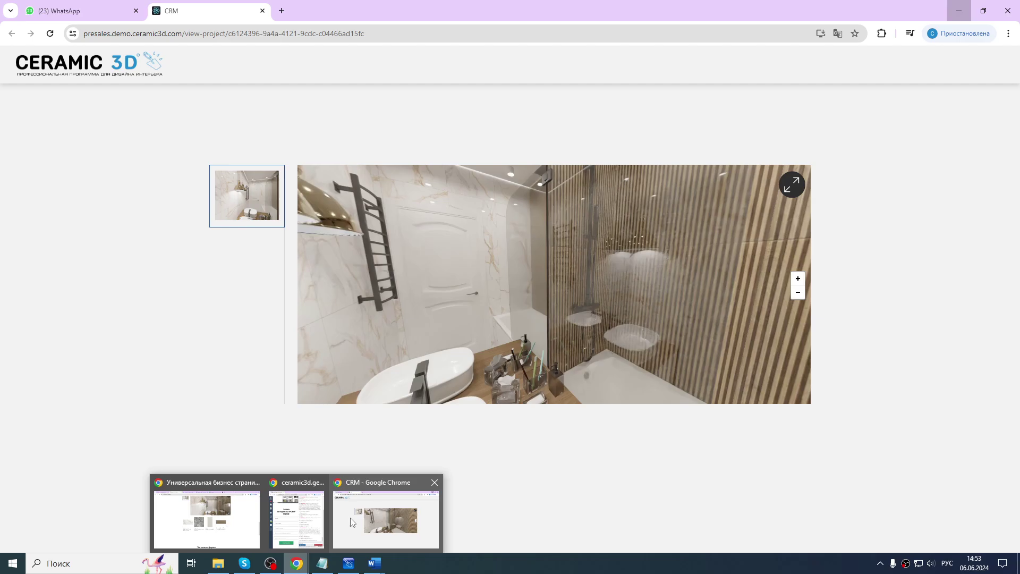
Check the client's WhatsApp chat for the panorama link, minimize Chrome, and close the deal
click(97, 11)
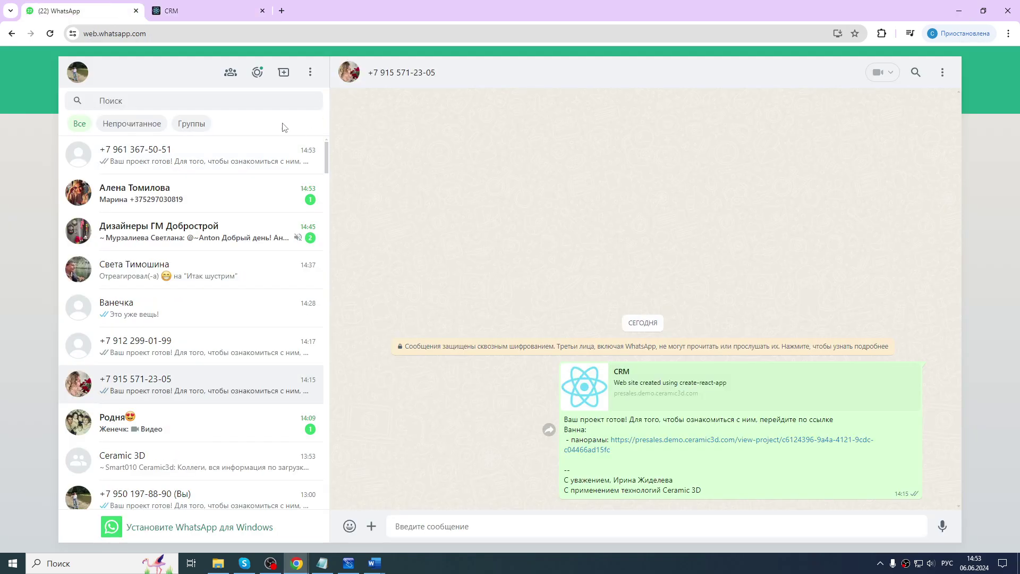
click(983, 11)
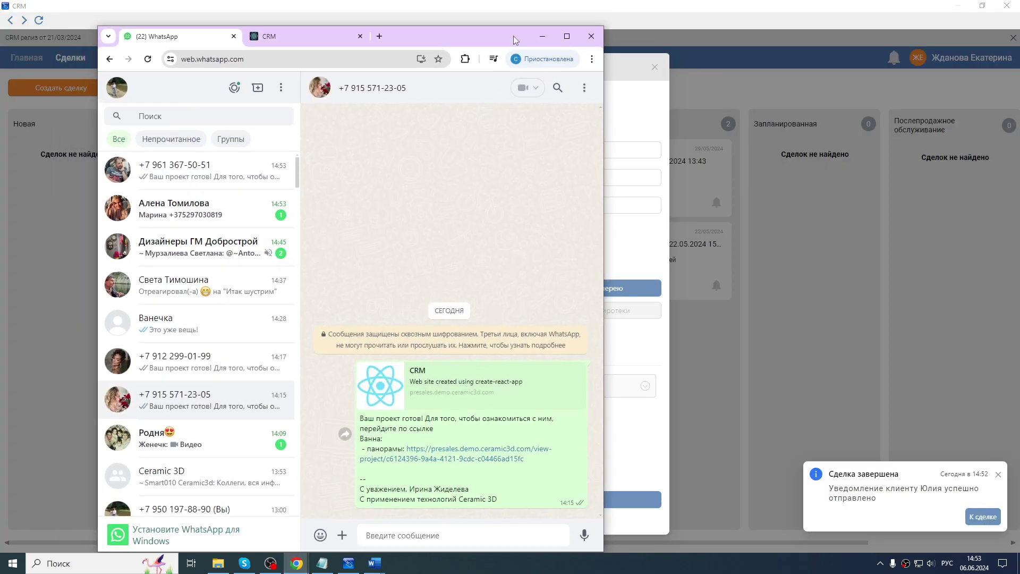
drag(516, 40, 329, 48)
click(106, 178)
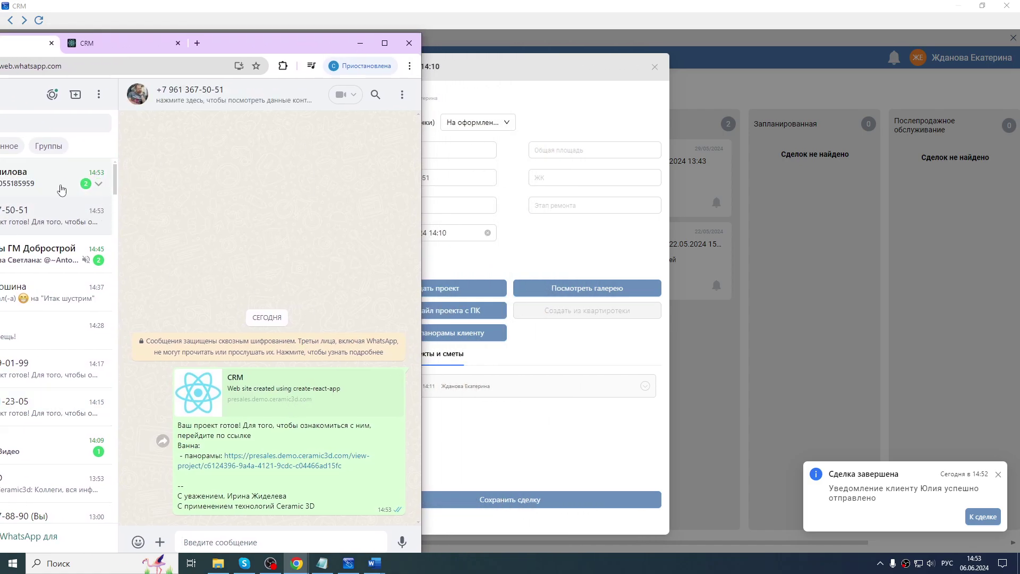
drag(235, 49, 208, 39)
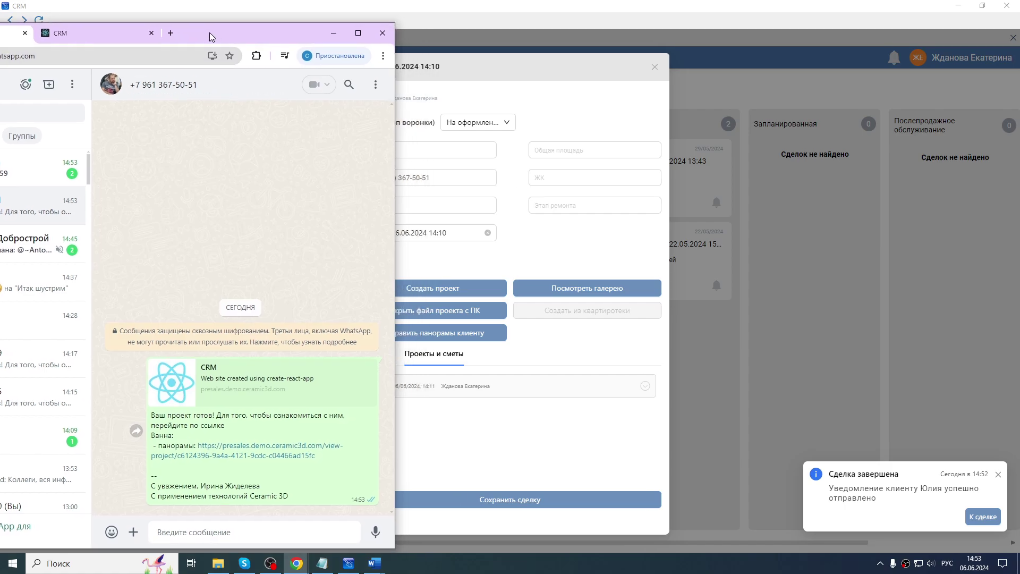
click(336, 37)
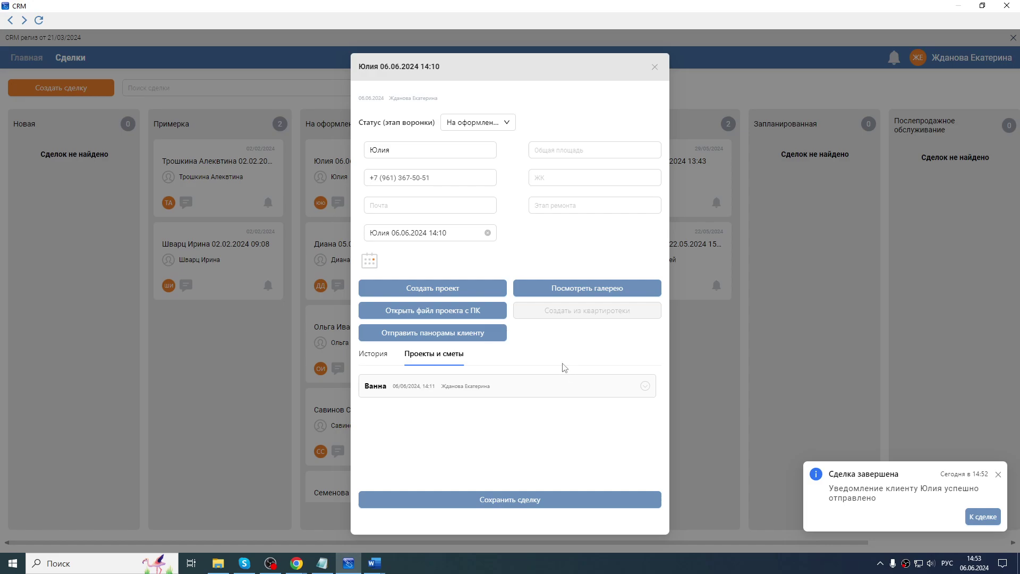
click(655, 68)
Find the client by searching 'юли' in Карточки клиентов and open her card
click(27, 58)
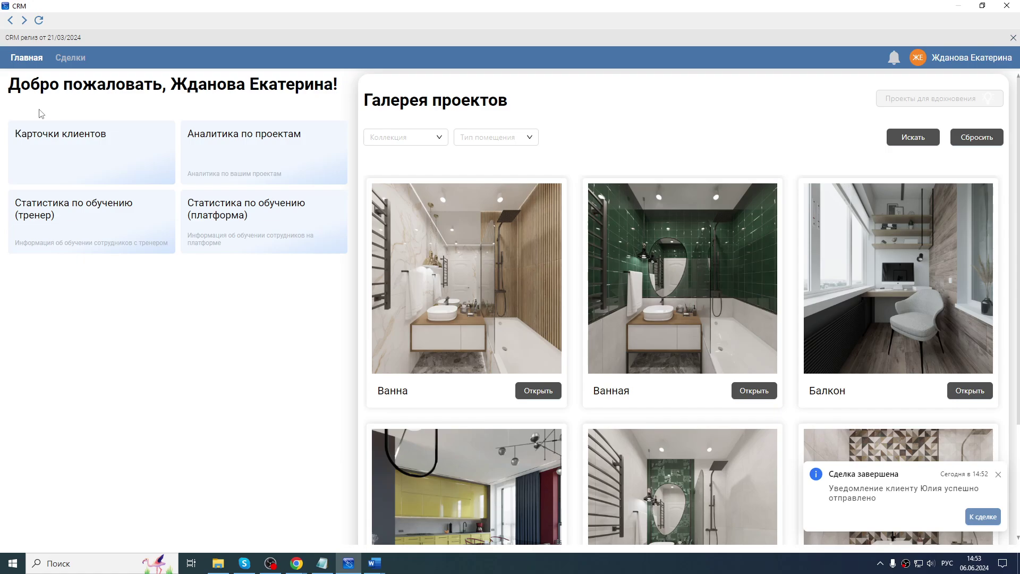
click(117, 160)
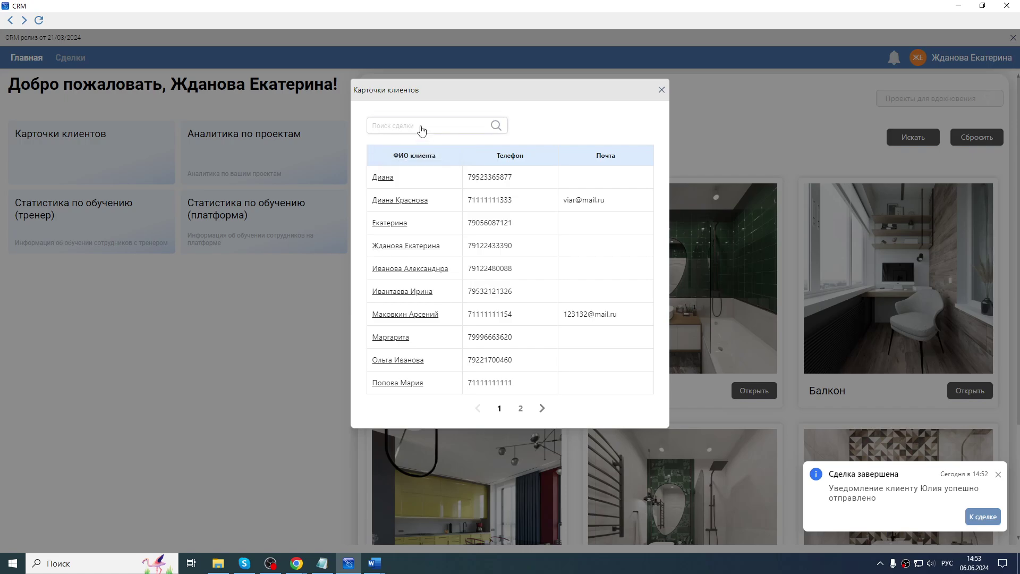
click(421, 131)
text(юли)
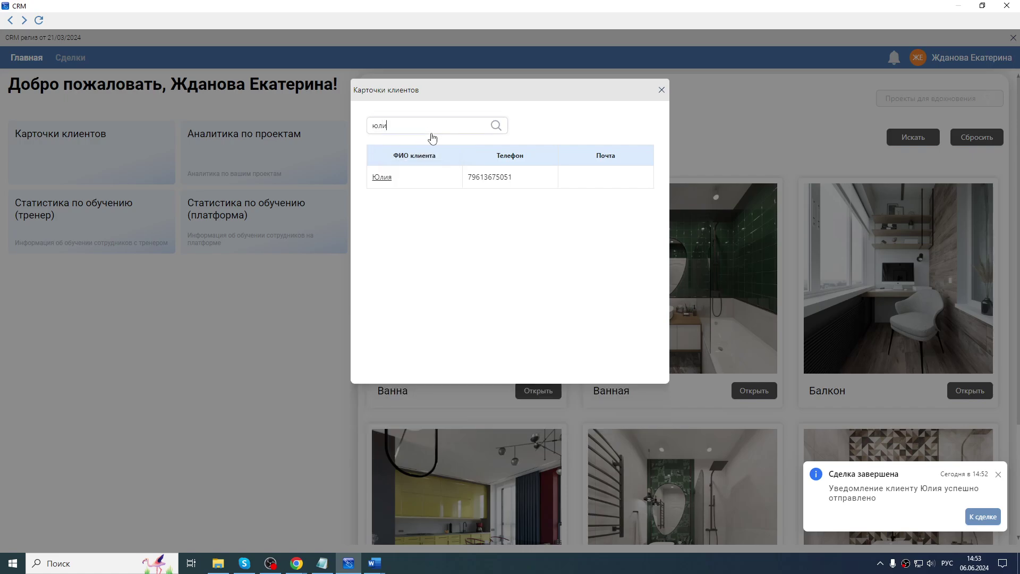
click(486, 183)
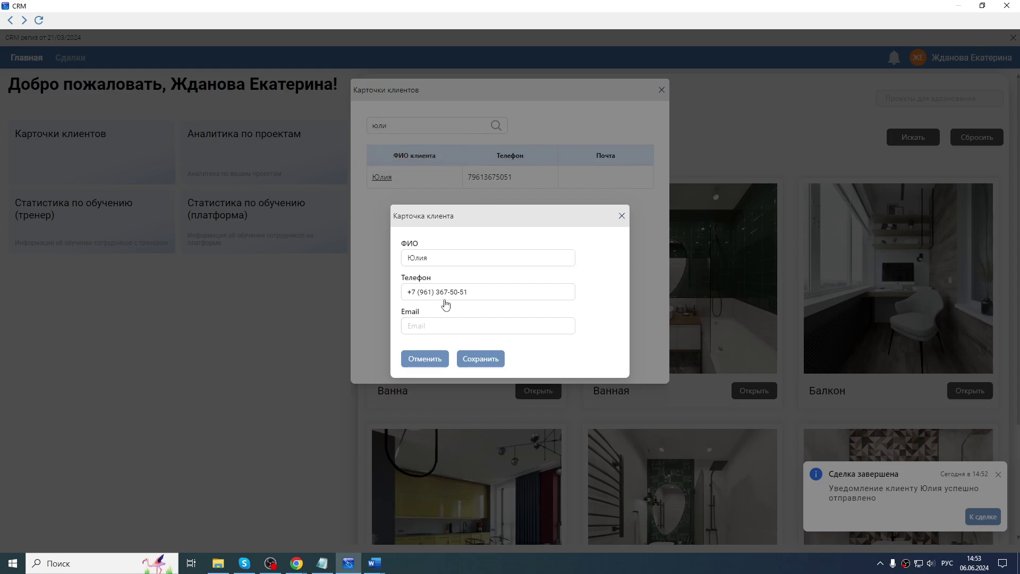
Retype the client's Телефон number, save the card, and close the client list
drag(468, 293, 422, 296)
click(422, 296)
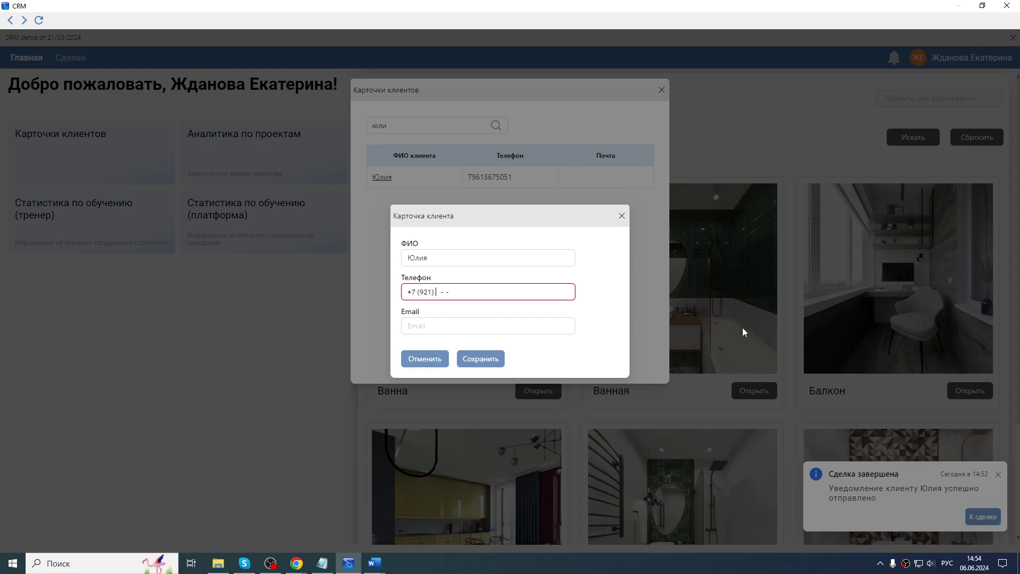
click(479, 360)
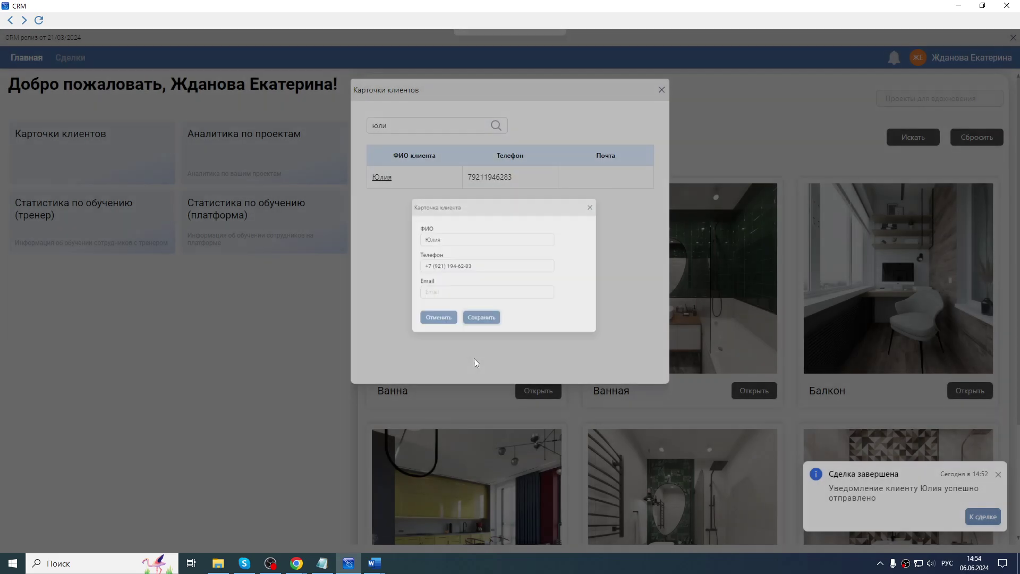
click(661, 90)
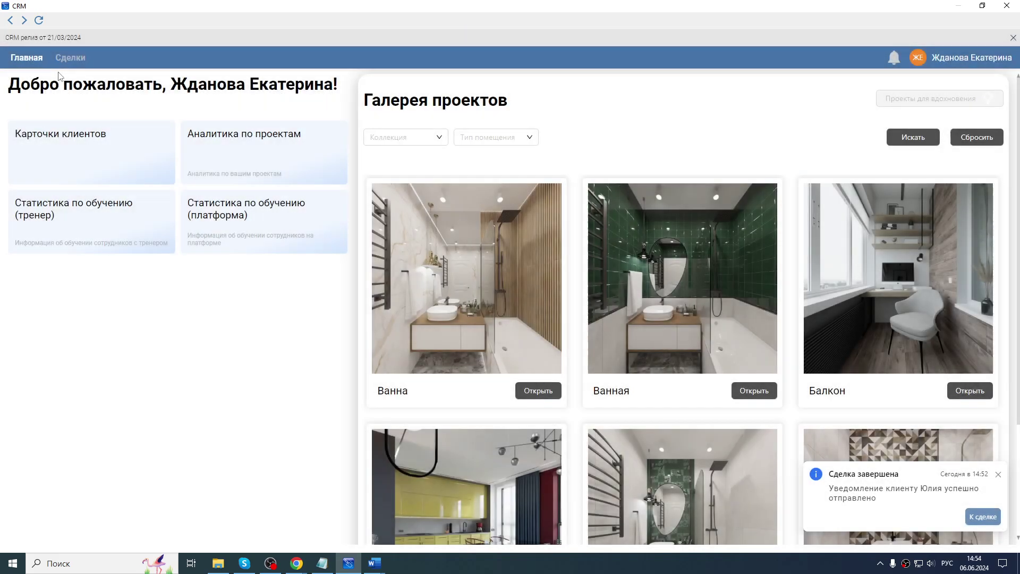
Resend the panoramas from the client's deal on Сделки, which errors, then close the deal card
click(70, 57)
click(363, 181)
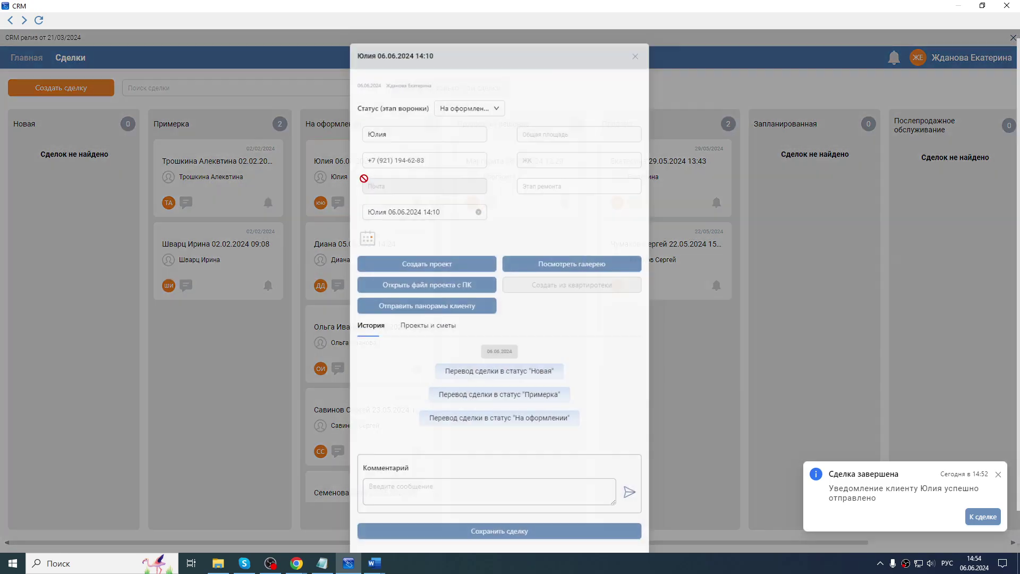
click(452, 318)
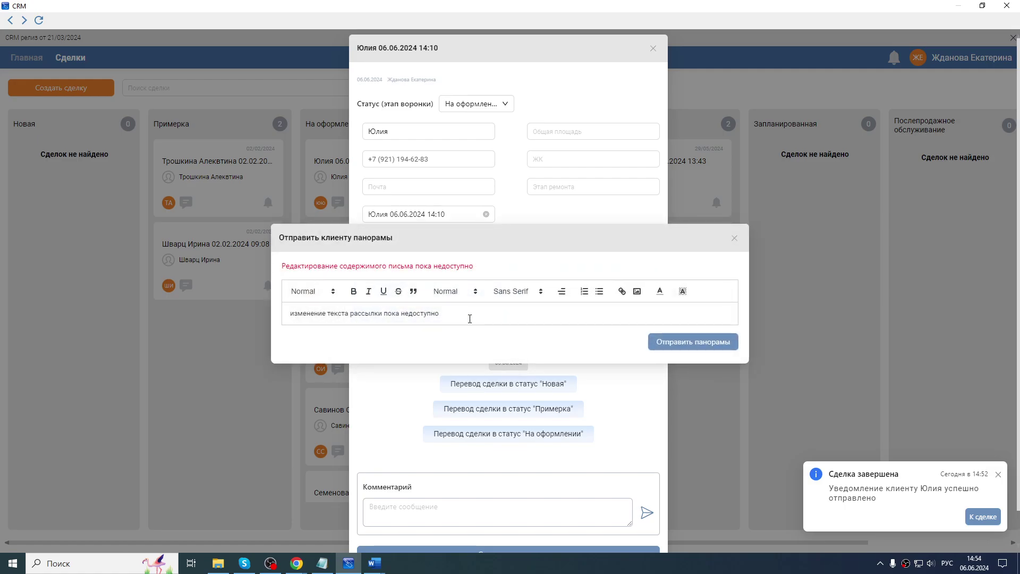
click(679, 343)
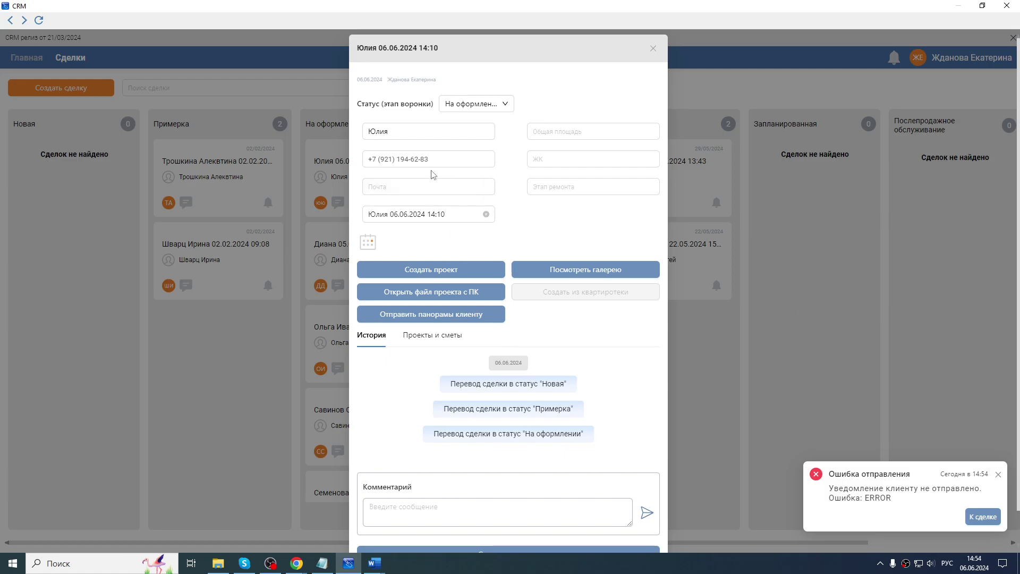
click(653, 48)
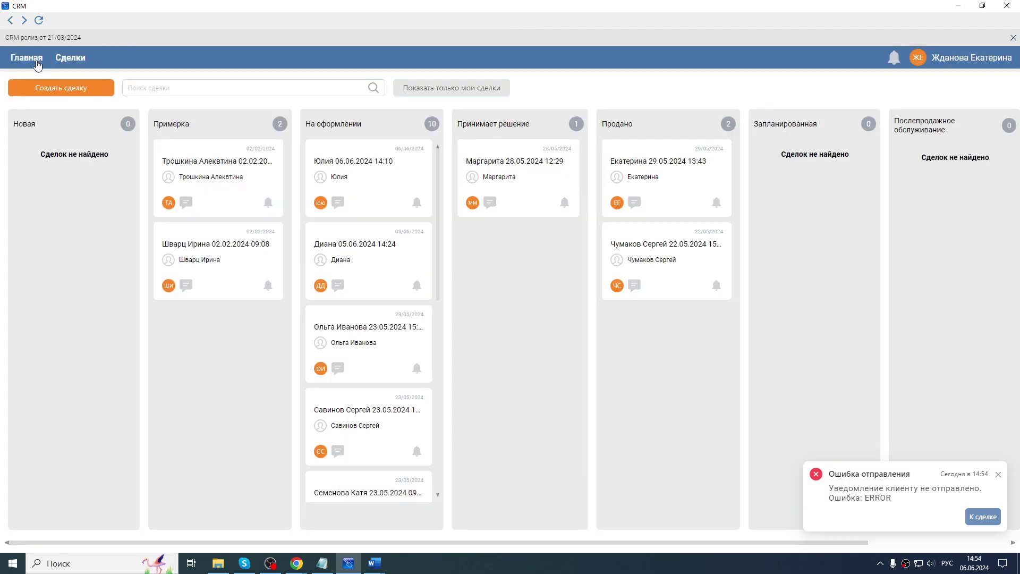
Search 'юли' in Карточки клиентов, open the client's card, and save it unchanged
click(26, 58)
click(130, 163)
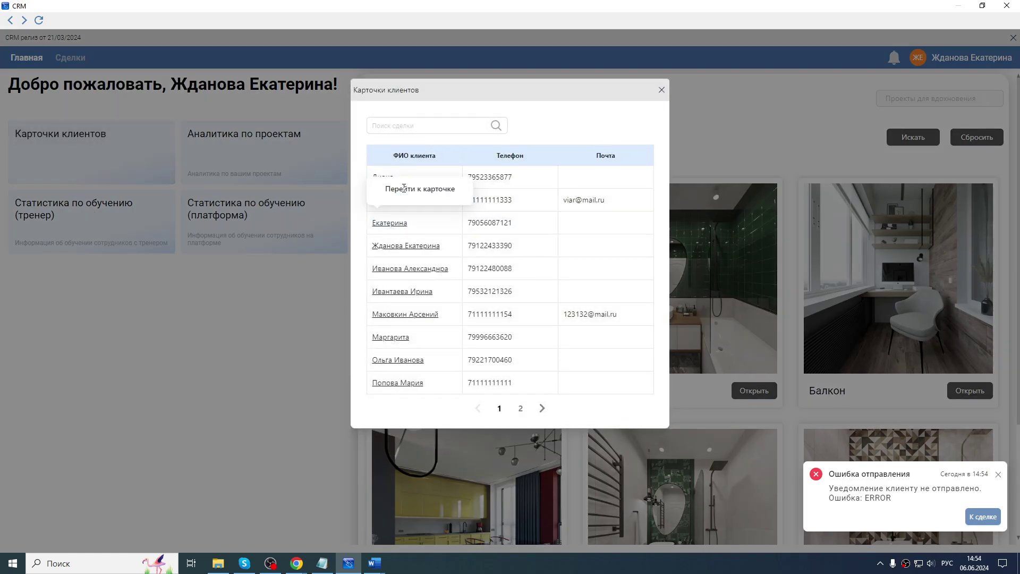
click(422, 125)
text(юли)
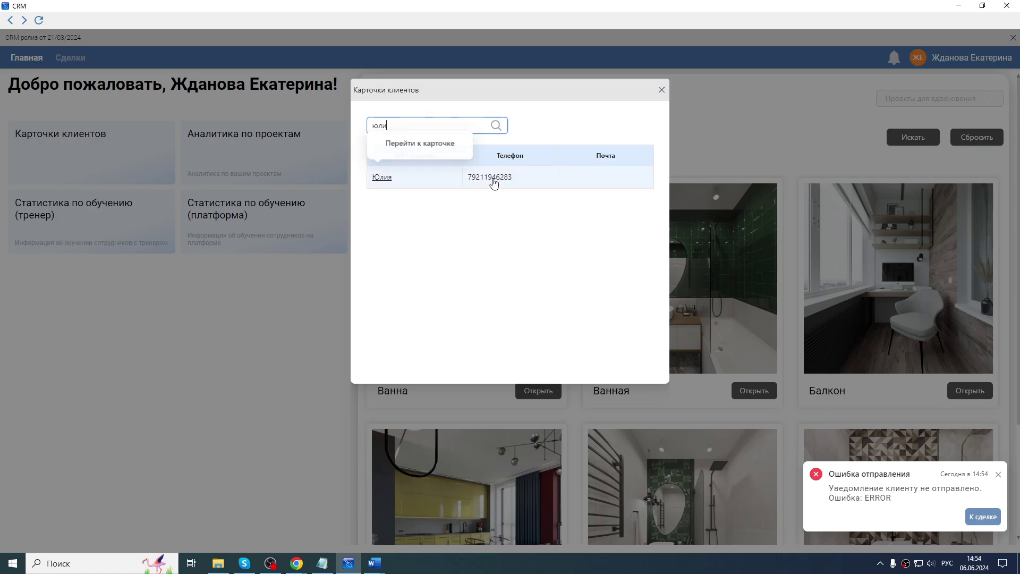
click(489, 177)
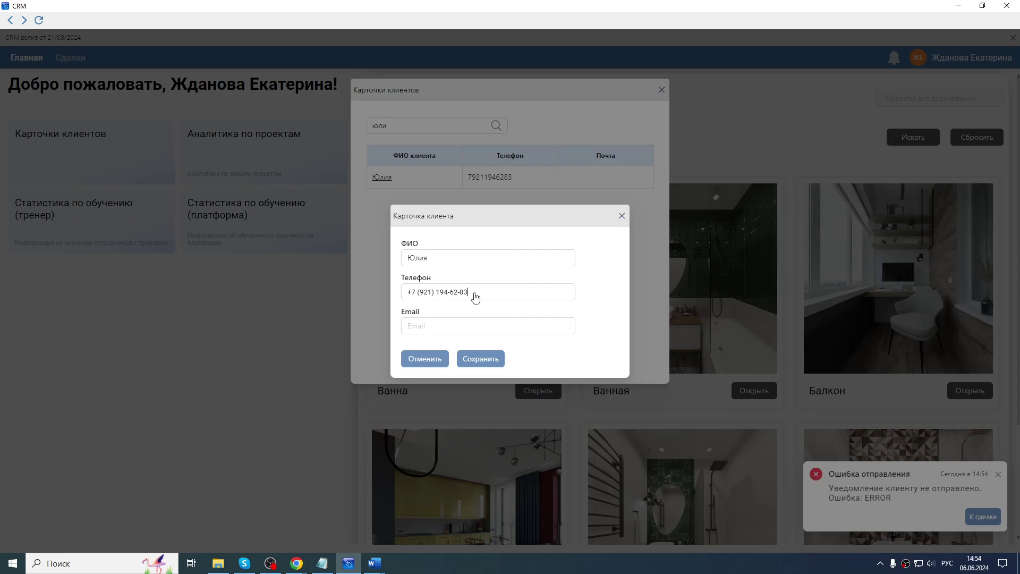
click(485, 358)
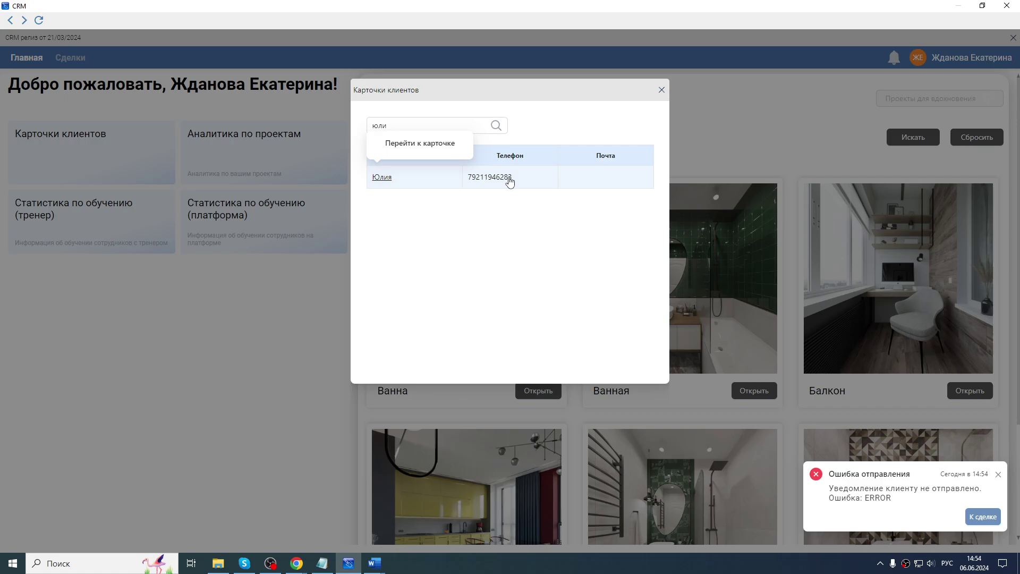
Replace the wrong digits of the client's phone number, save, and close the client list
click(510, 177)
drag(469, 292, 440, 297)
click(440, 298)
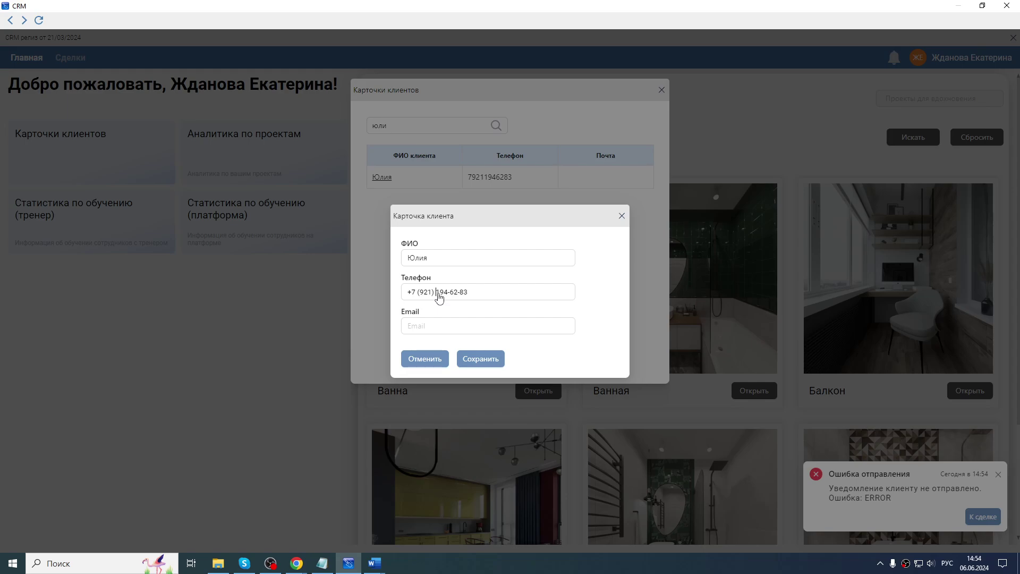
text(1)
drag(469, 296, 423, 299)
click(478, 296)
drag(472, 295, 437, 298)
text(94)
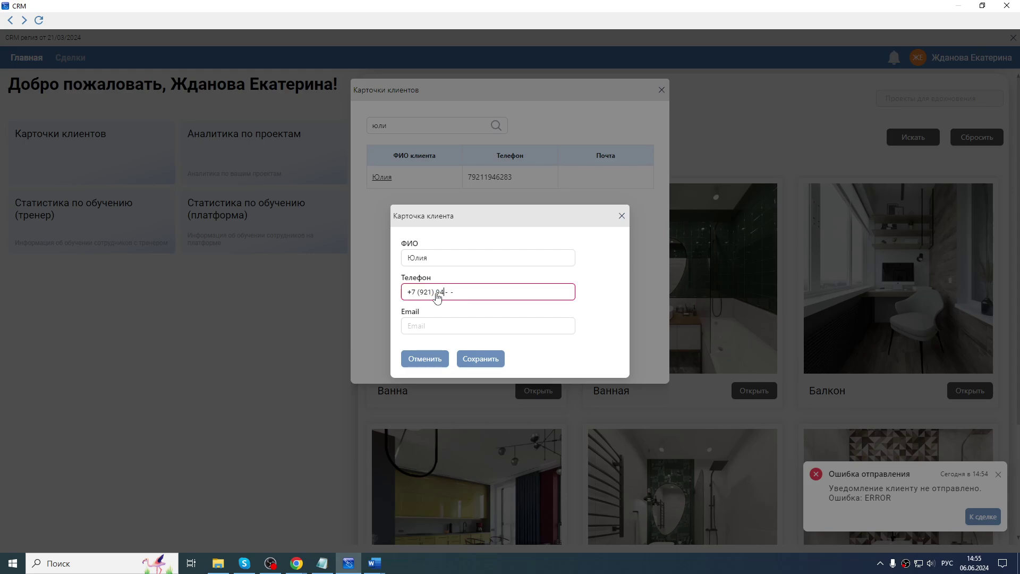
text(62836)
click(496, 358)
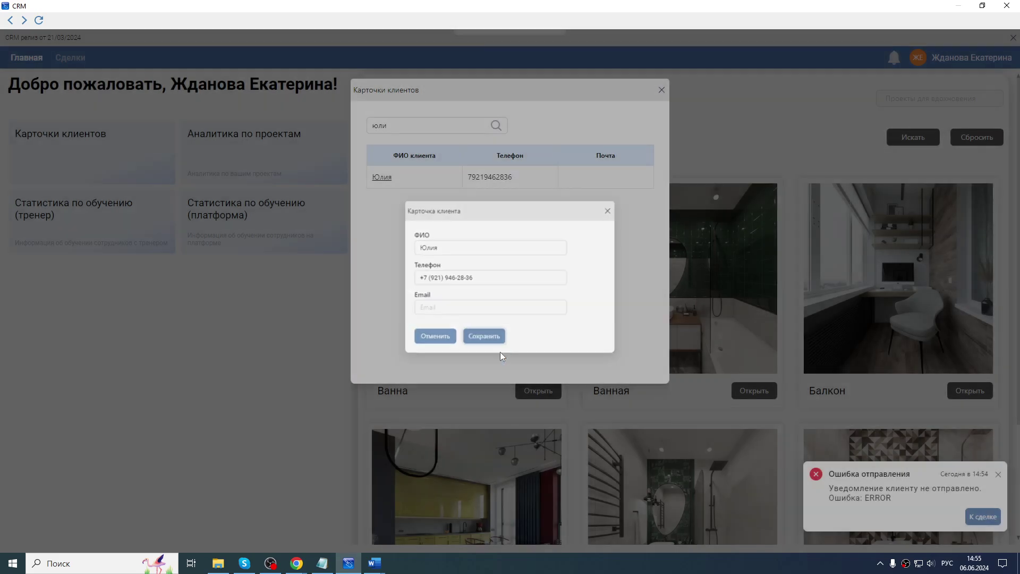
click(662, 91)
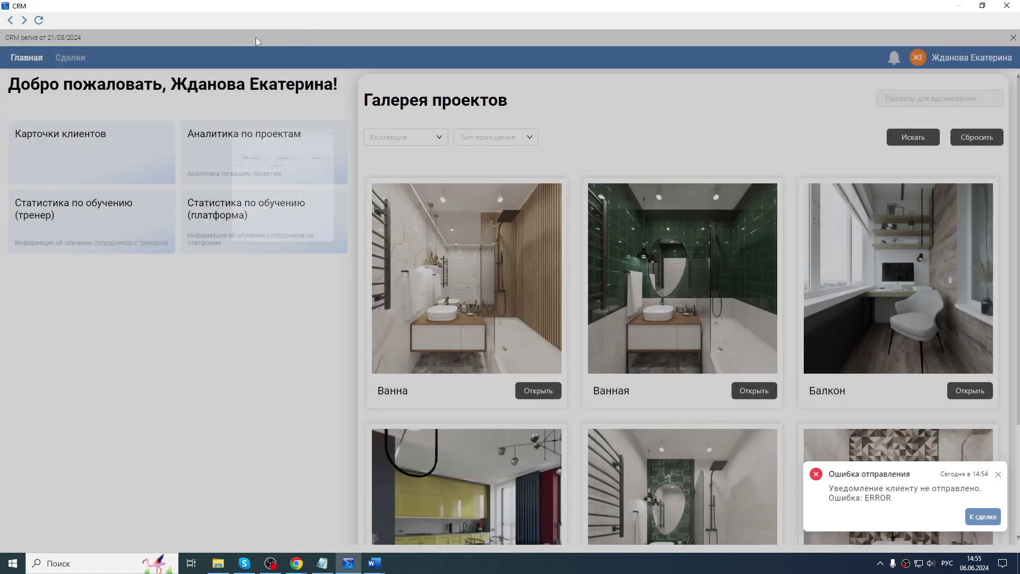
Send the panoramas from the client's deal on Сделки and dismiss the success notification
click(81, 63)
click(357, 186)
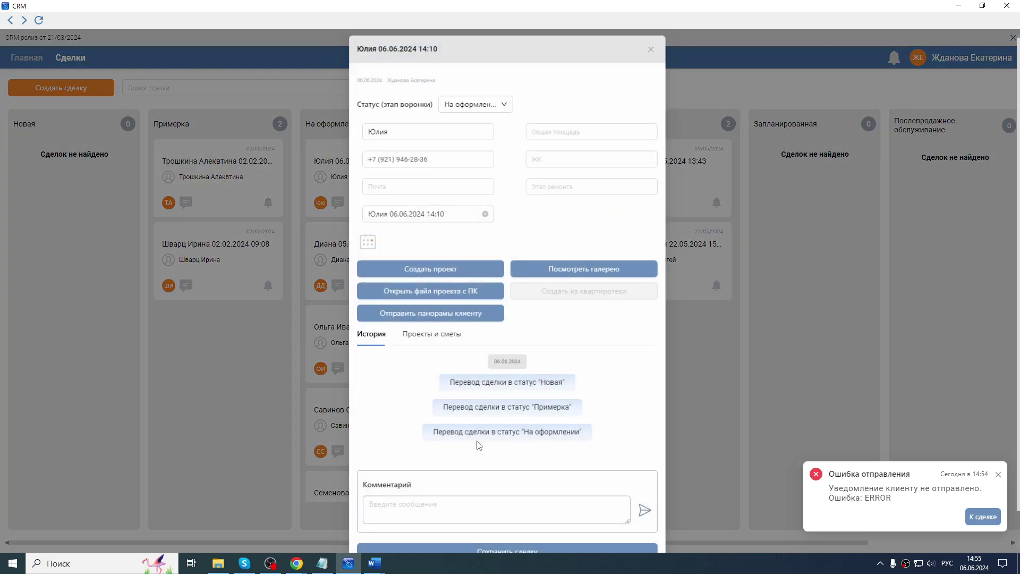
click(441, 315)
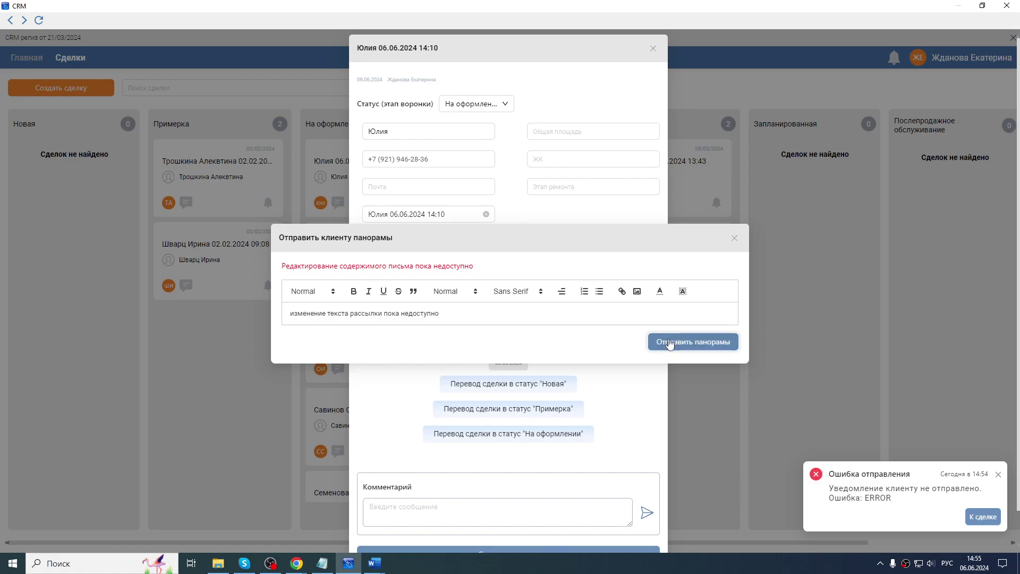
click(670, 342)
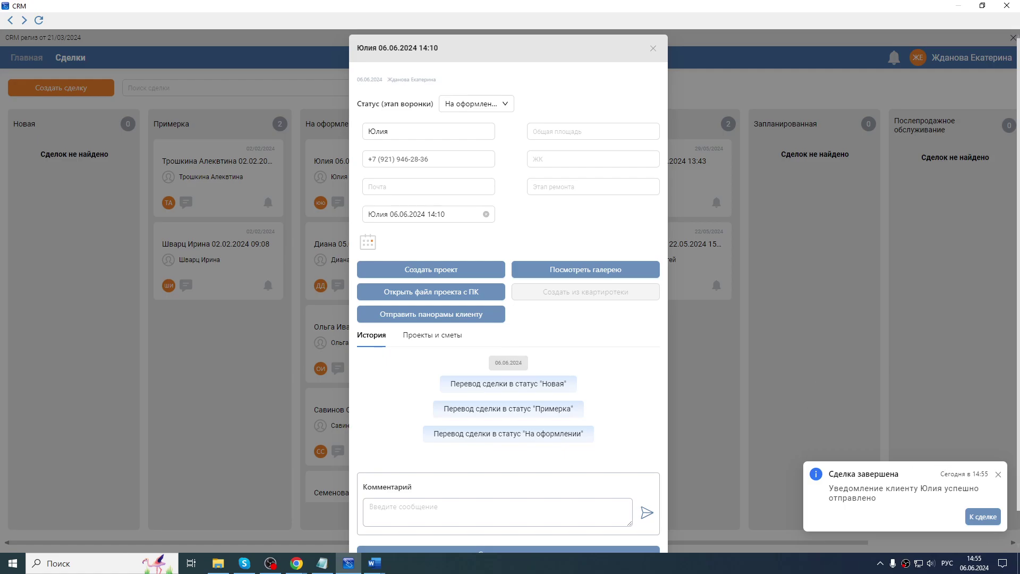
click(998, 475)
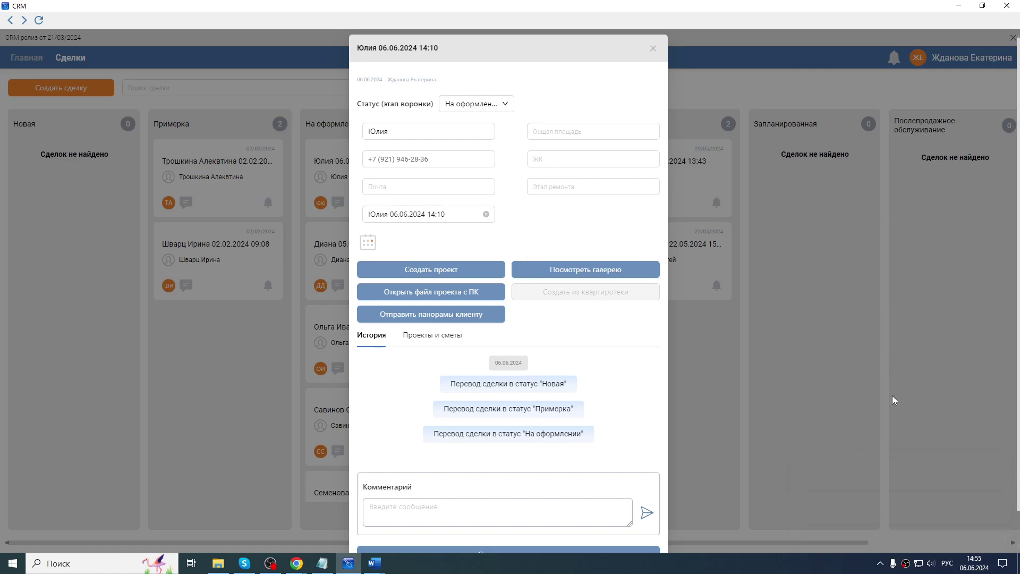